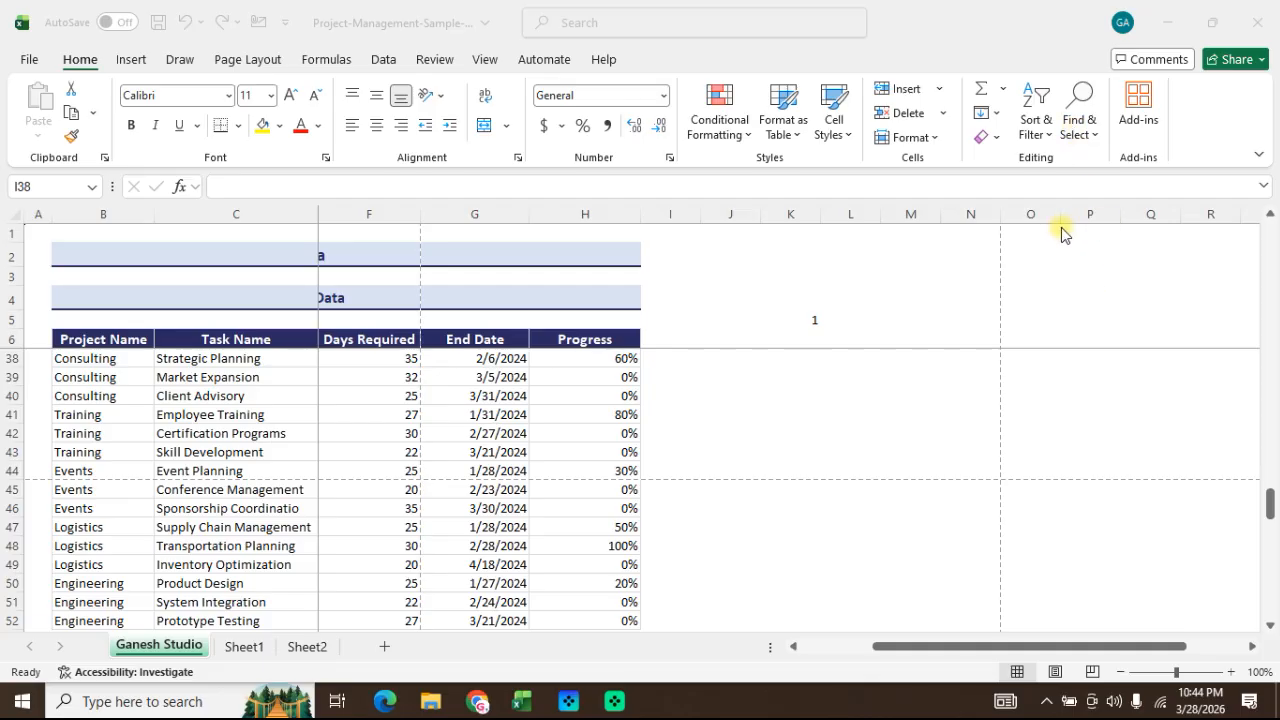
# Step: Look over the available AutoSum functions and the Fill directions and options
pyautogui.keyDown('ctrl'); pyautogui.scroll(1, 934, 287); pyautogui.keyUp('ctrl')
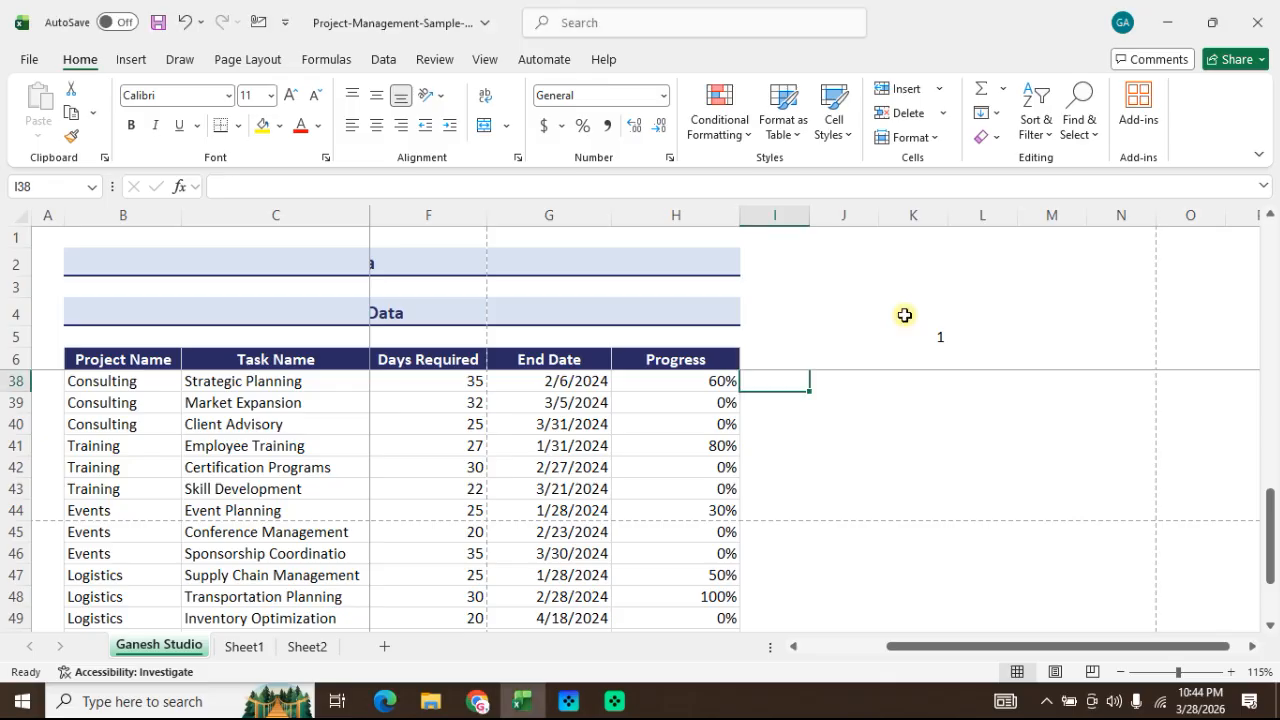
pyautogui.scroll(3, 903, 317)
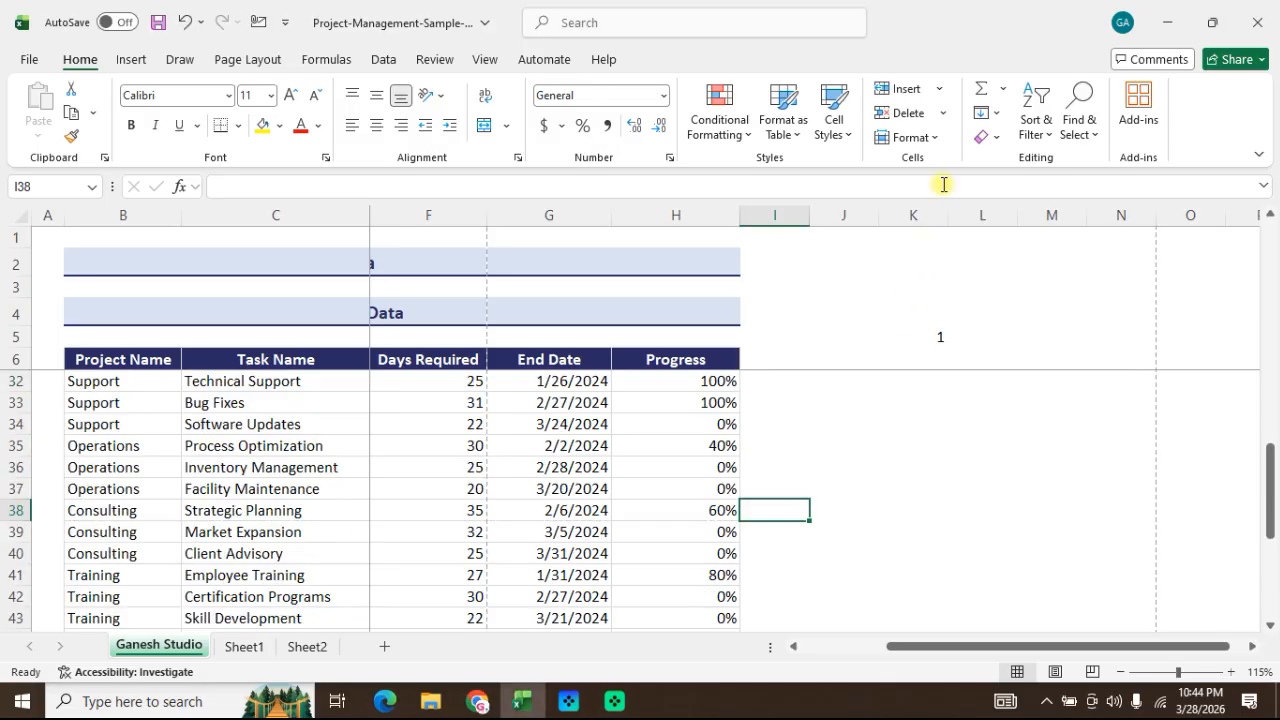
pyautogui.click(1002, 88)
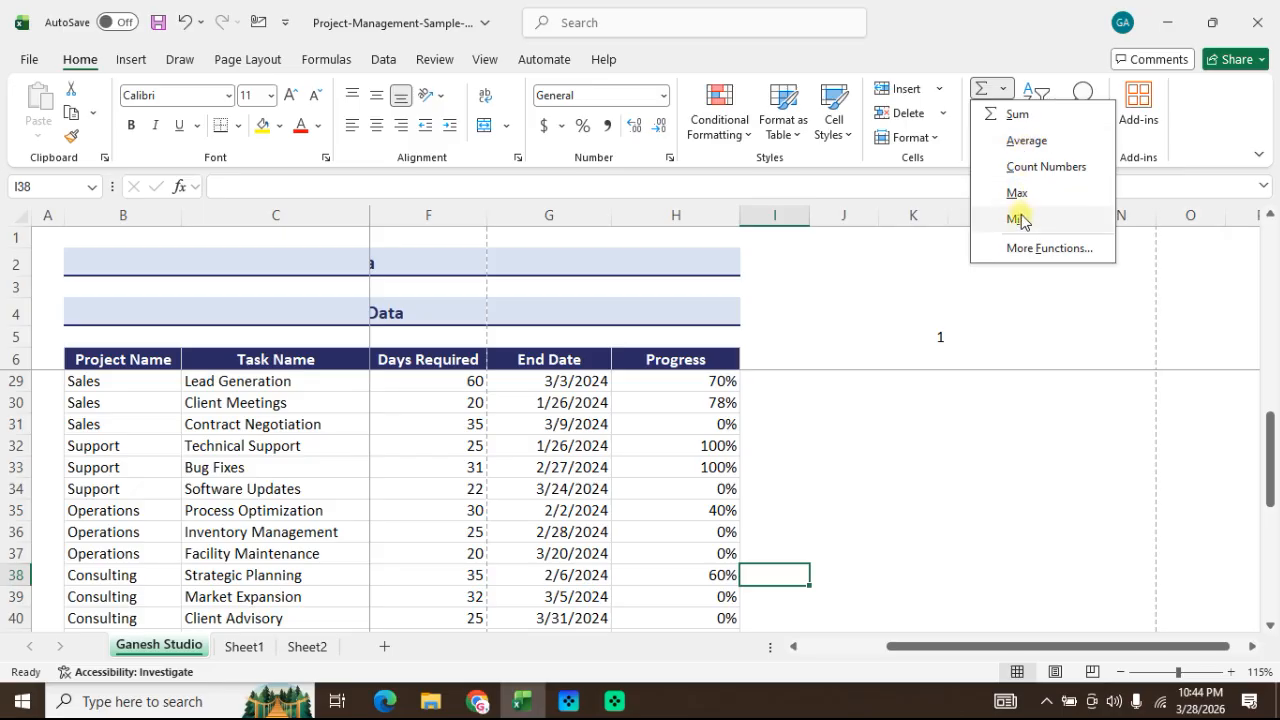
pyautogui.click(943, 383)
pyautogui.scroll(3, 871, 447)
pyautogui.scroll(5, 871, 447)
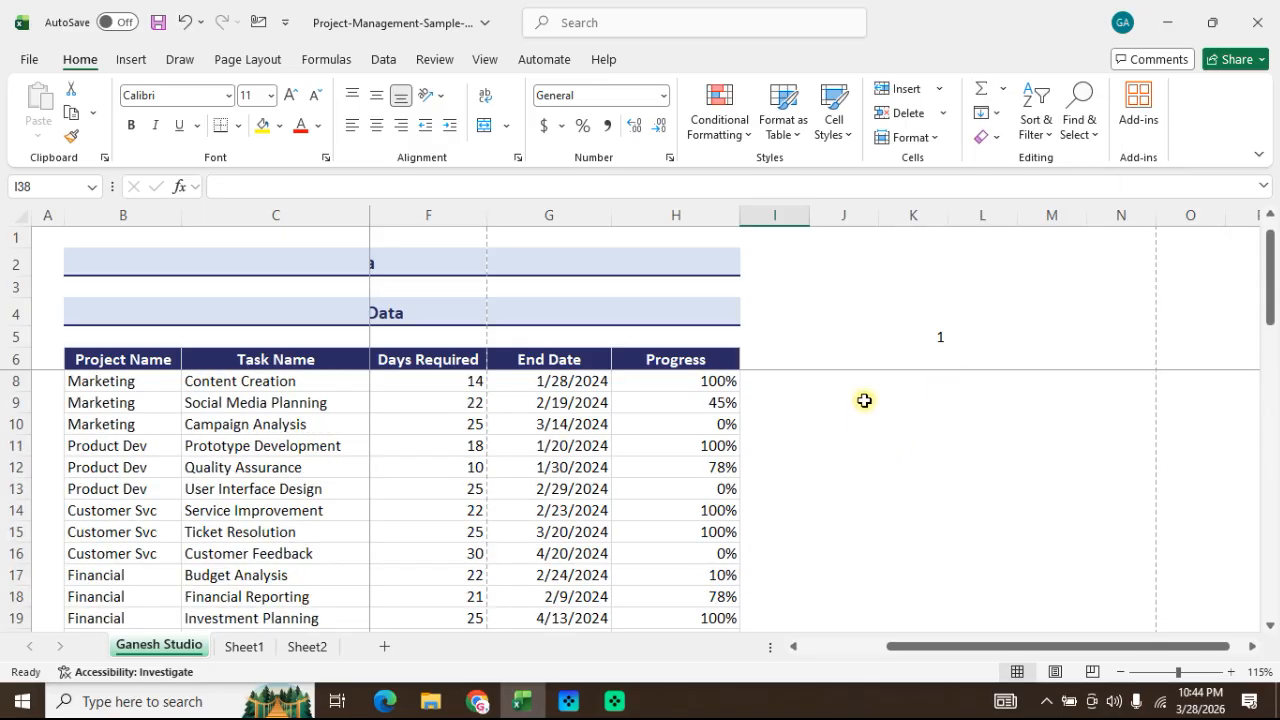
pyautogui.click(820, 420)
pyautogui.click(923, 421)
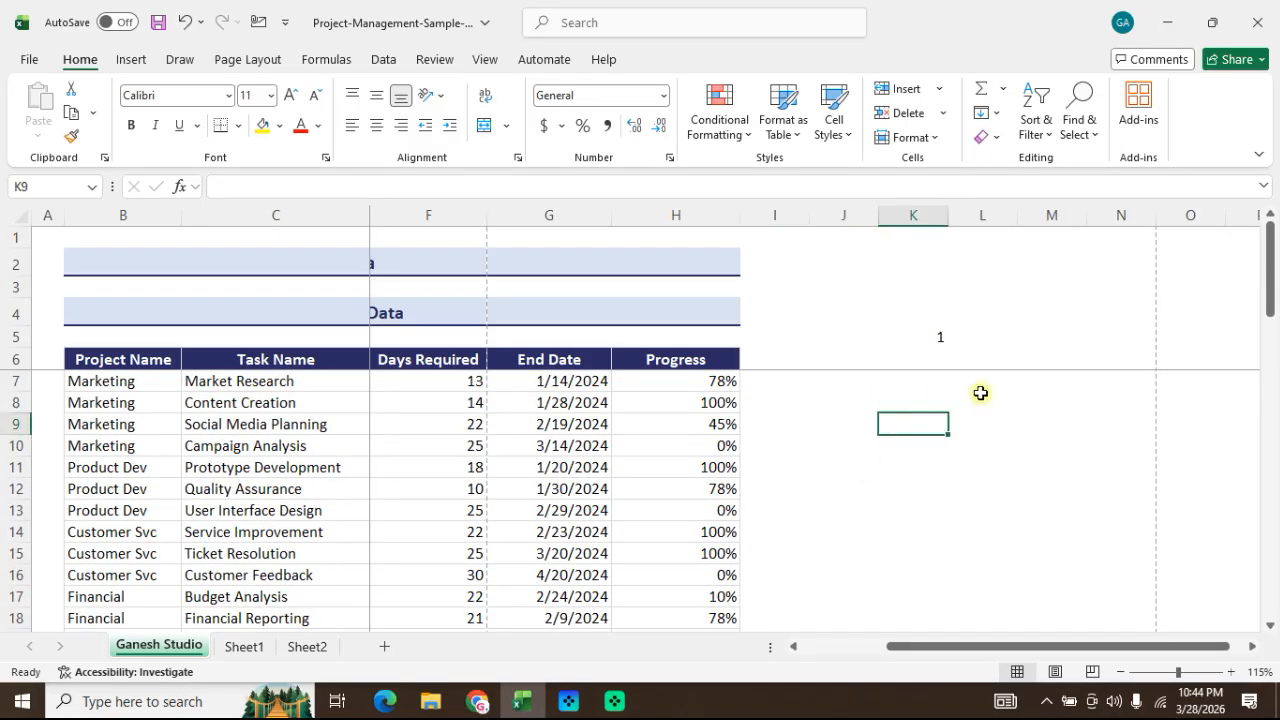
pyautogui.click(1001, 90)
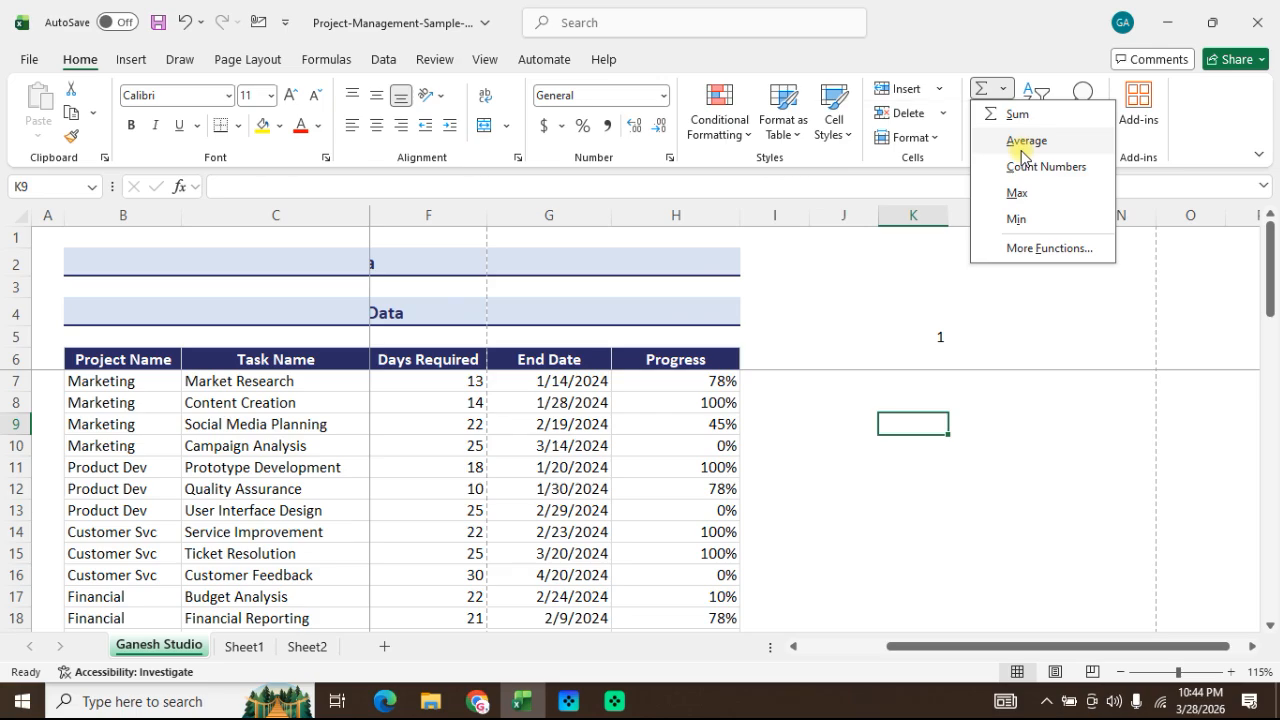
pyautogui.click(969, 307)
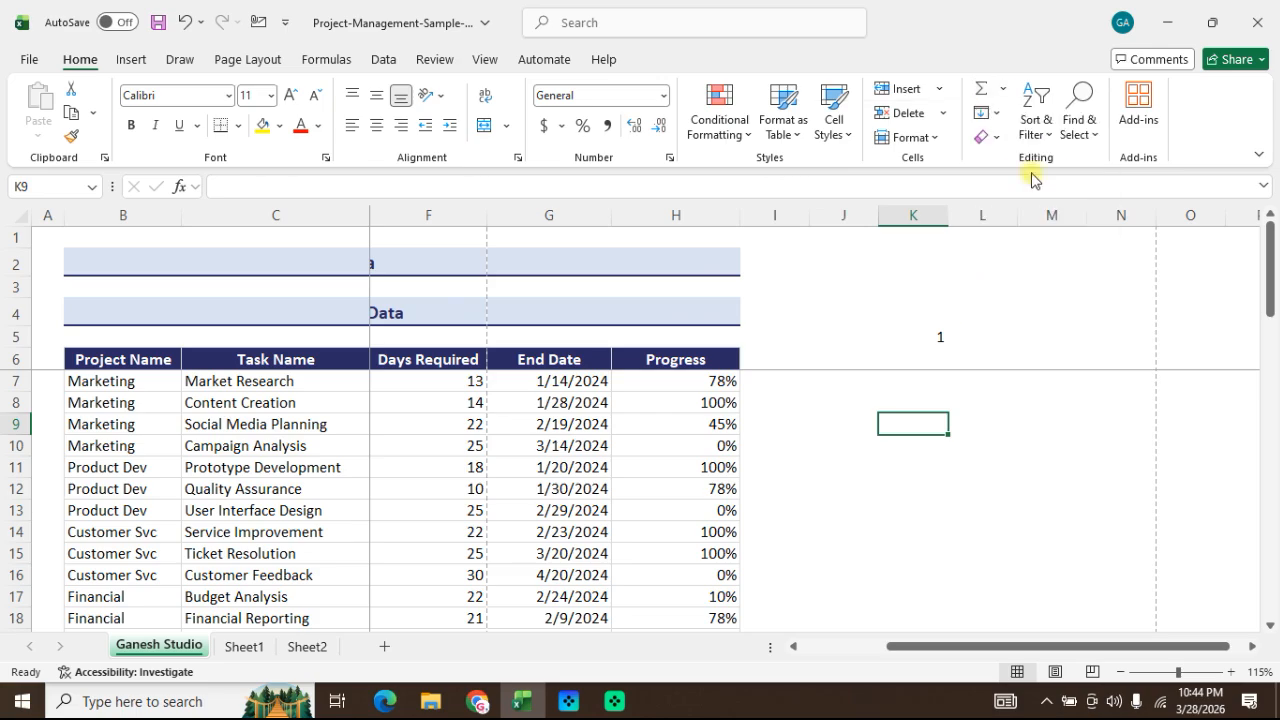
pyautogui.click(995, 114)
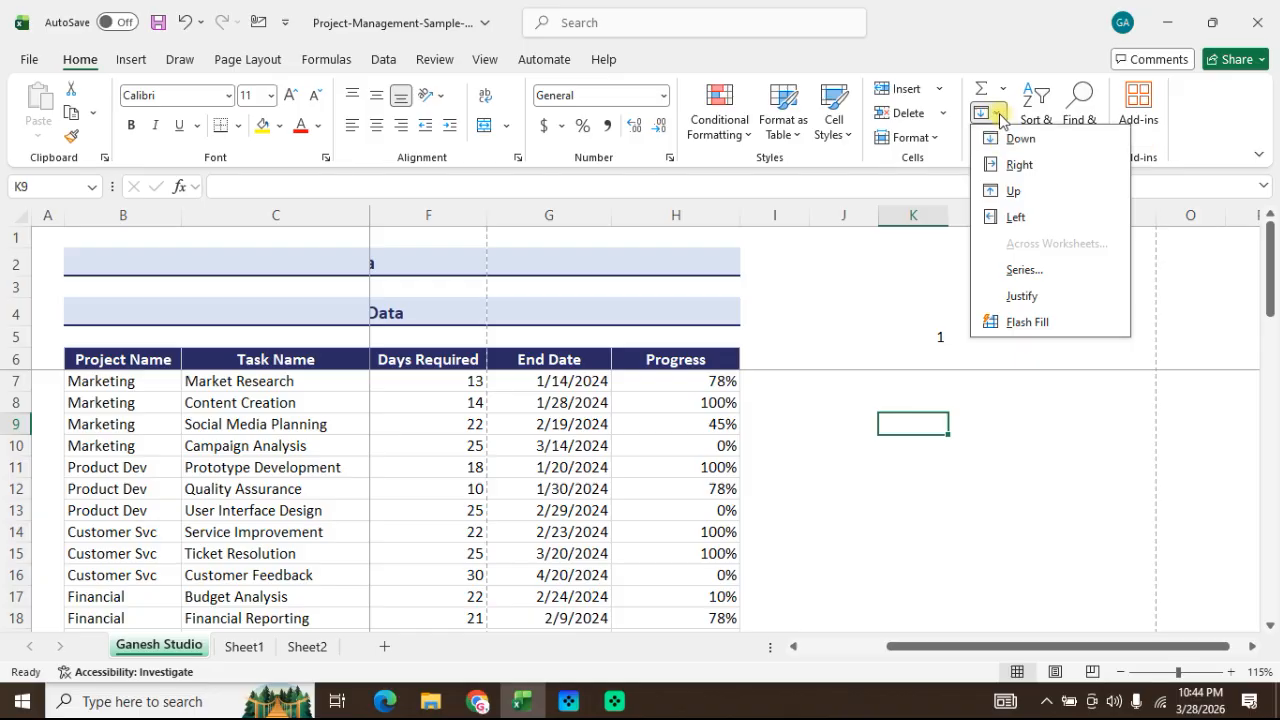
pyautogui.click(1001, 118)
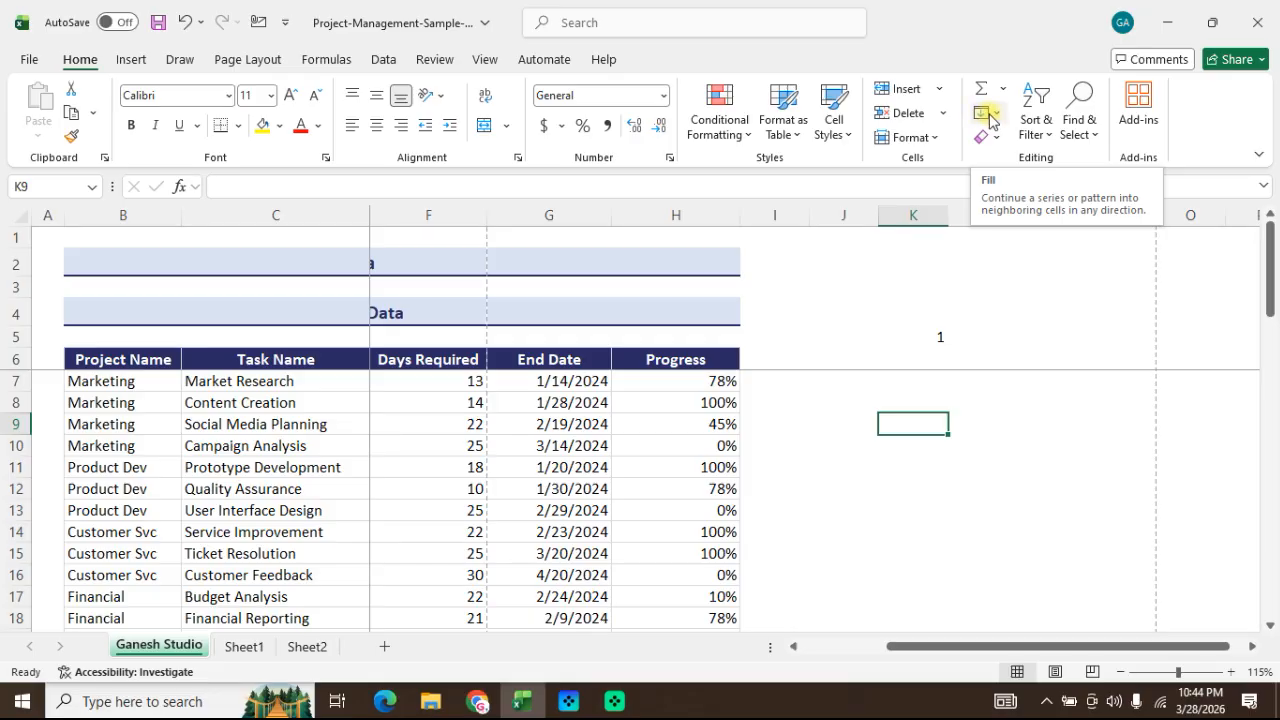
pyautogui.click(994, 114)
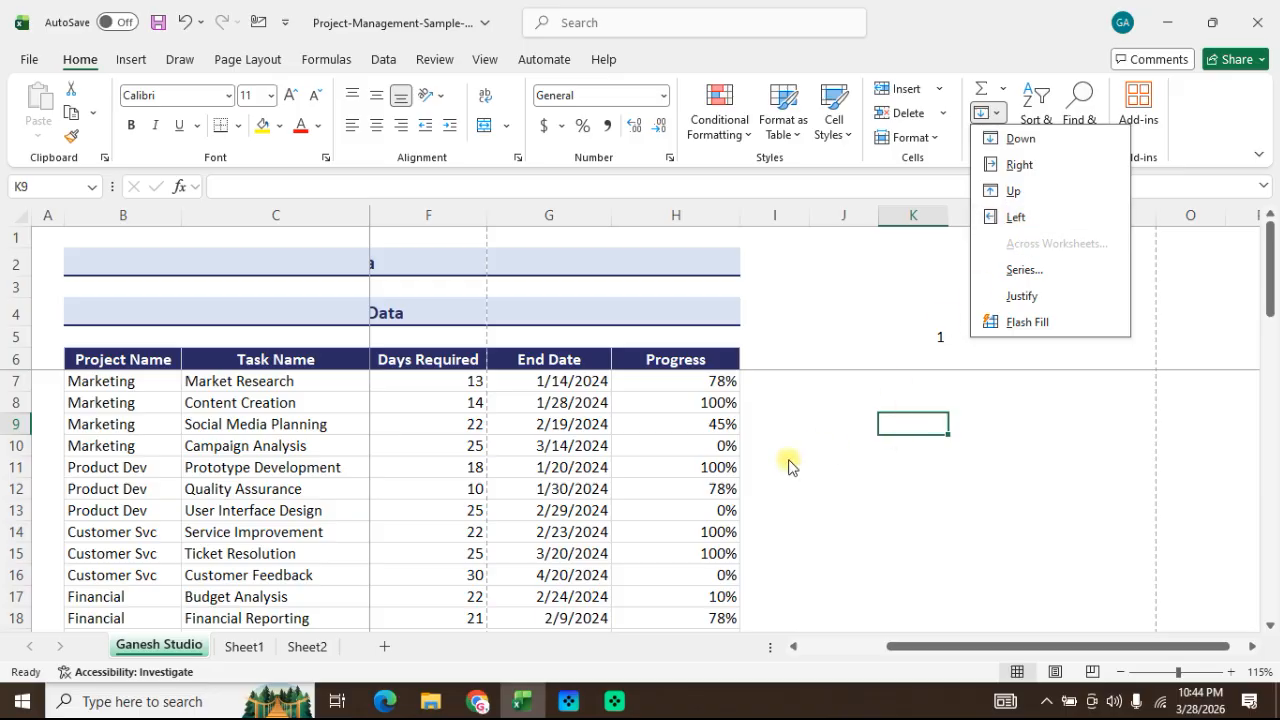
pyautogui.press('Escape')
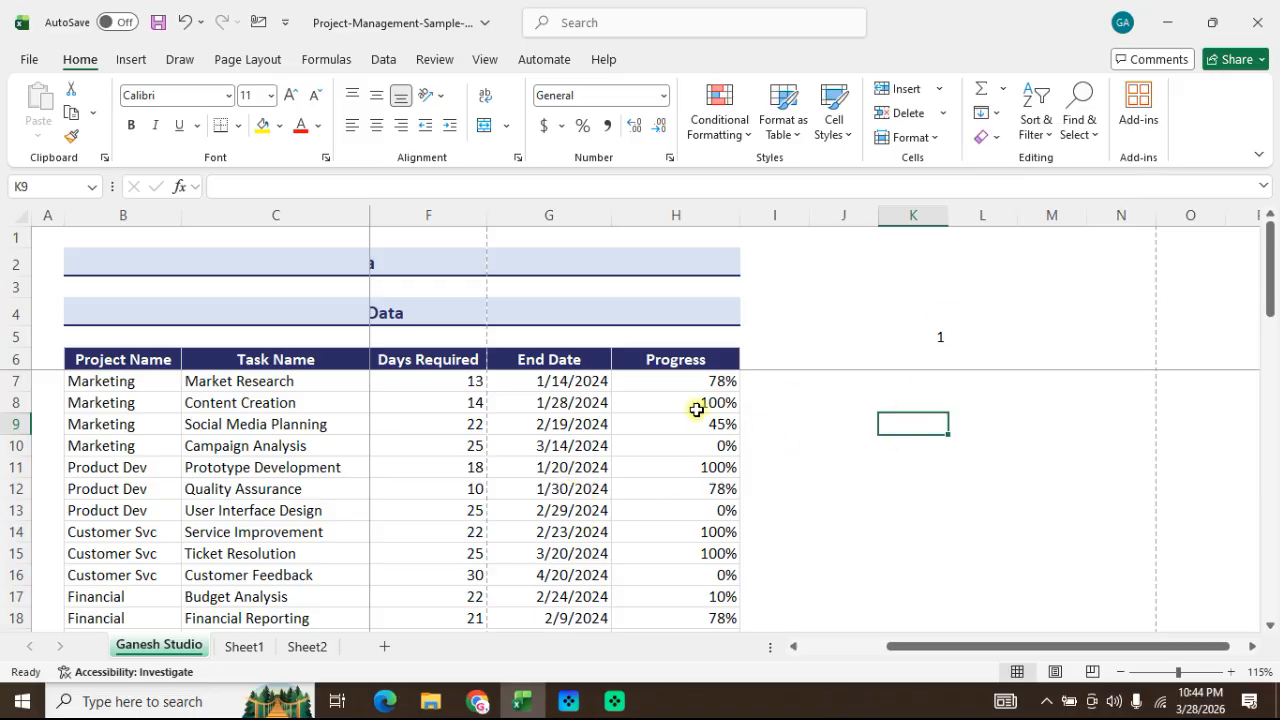
# Step: Try Fill Down and Fill Right on the Content Creation task's Progress cell (H8), undoing each fill
pyautogui.click(714, 402)
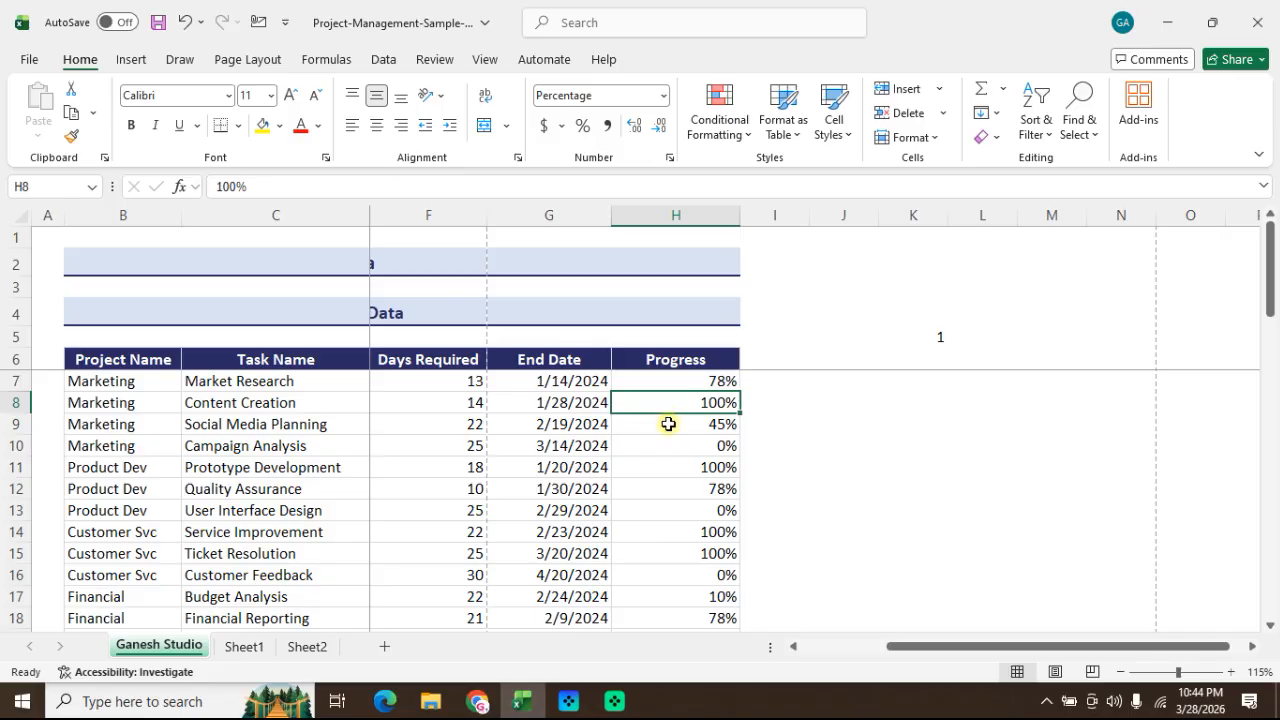
pyautogui.click(998, 115)
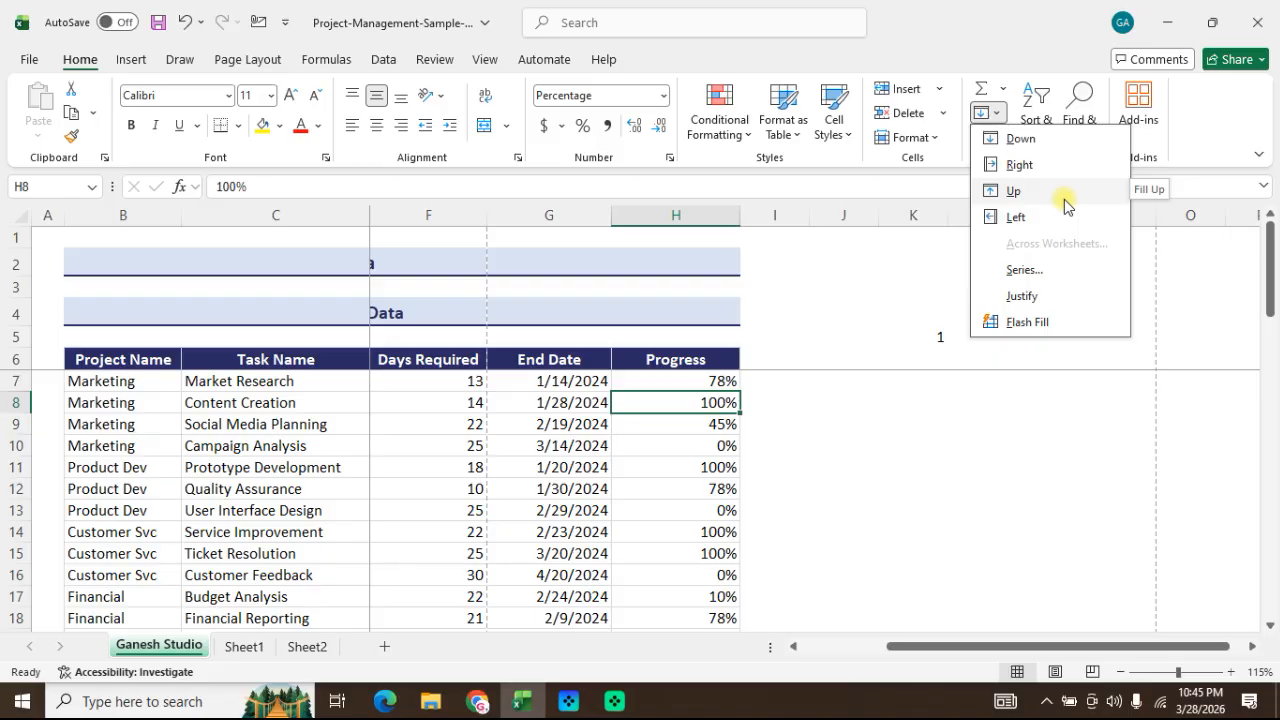
pyautogui.click(1046, 145)
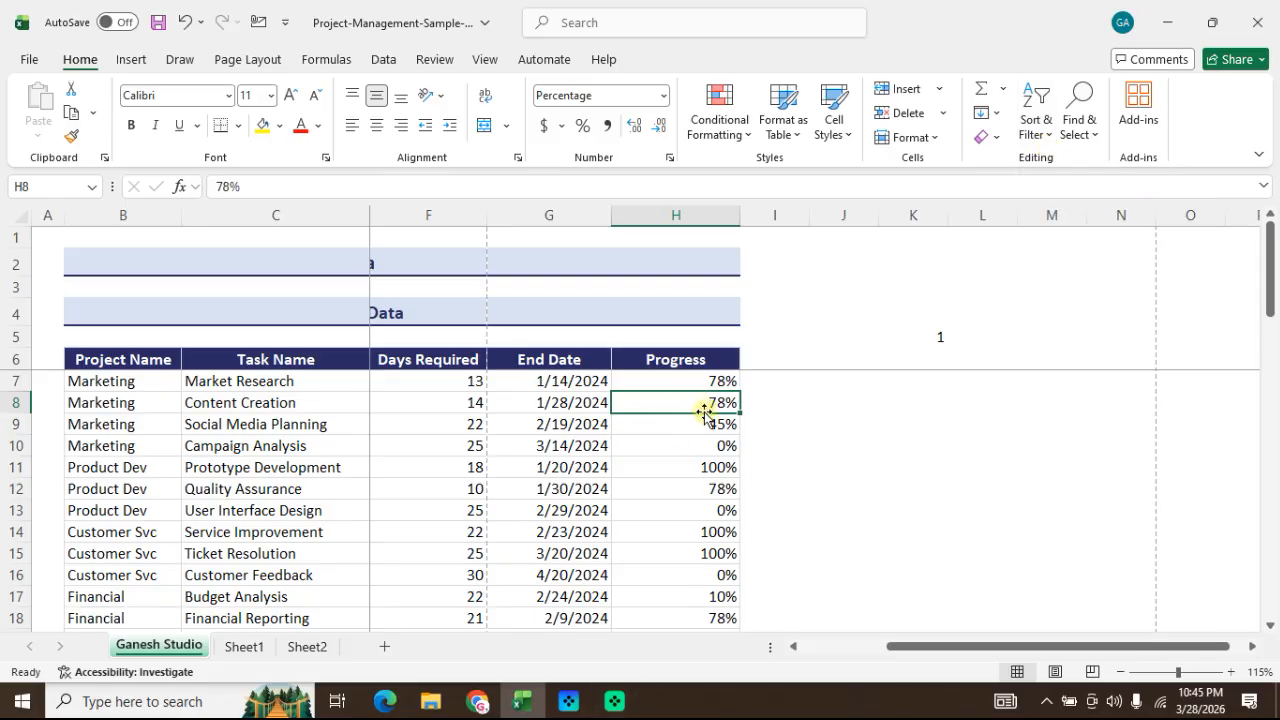
pyautogui.hotkey('ctrl', 'z')
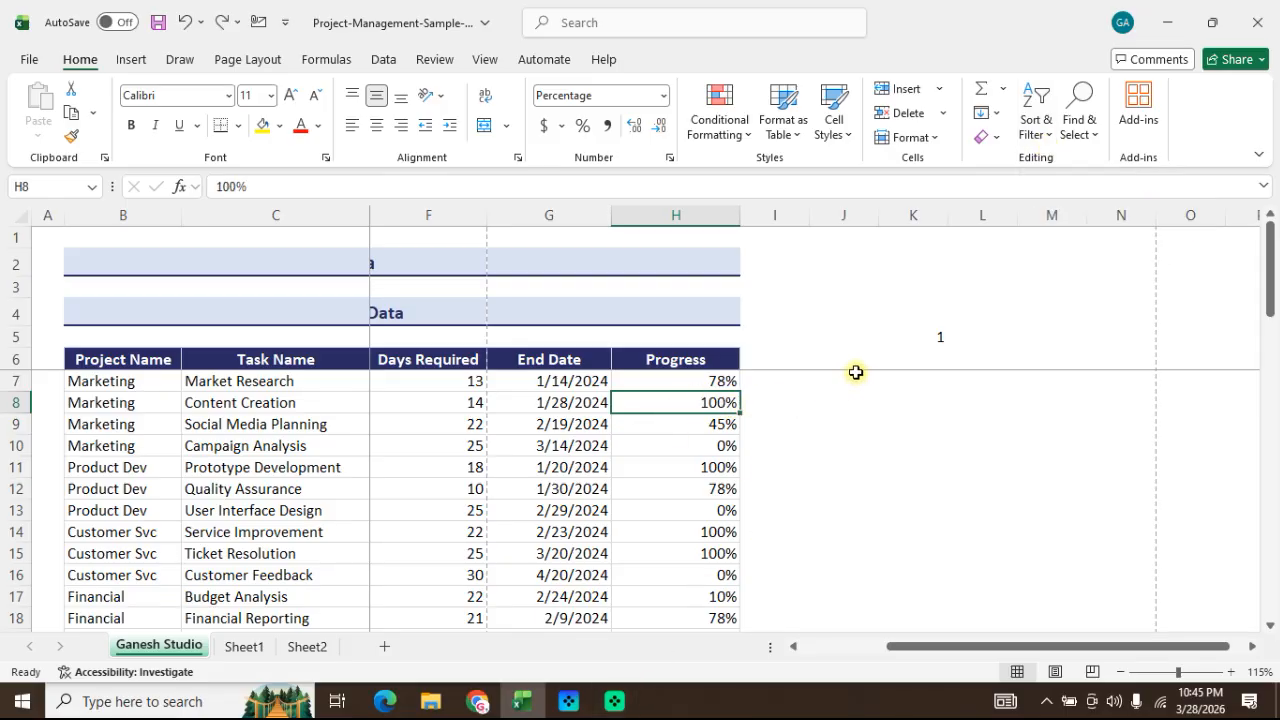
pyautogui.click(984, 113)
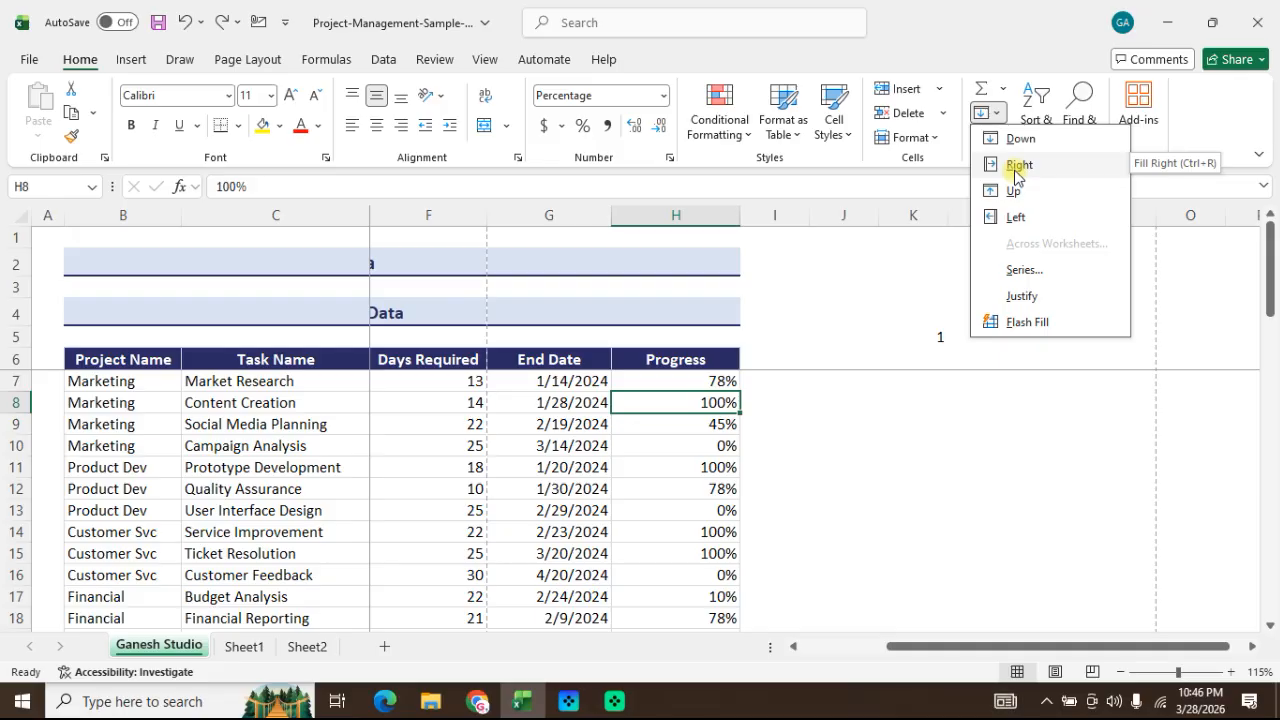
pyautogui.click(1015, 172)
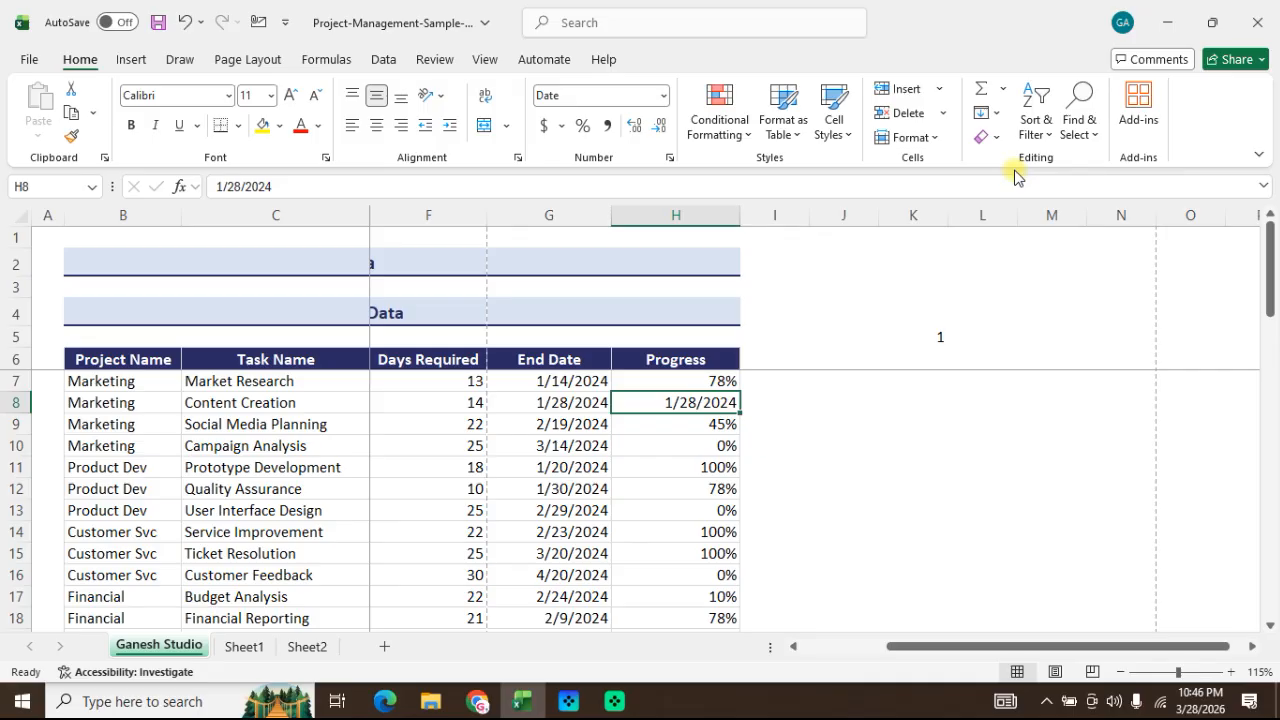
pyautogui.hotkey('ctrl', 'z')
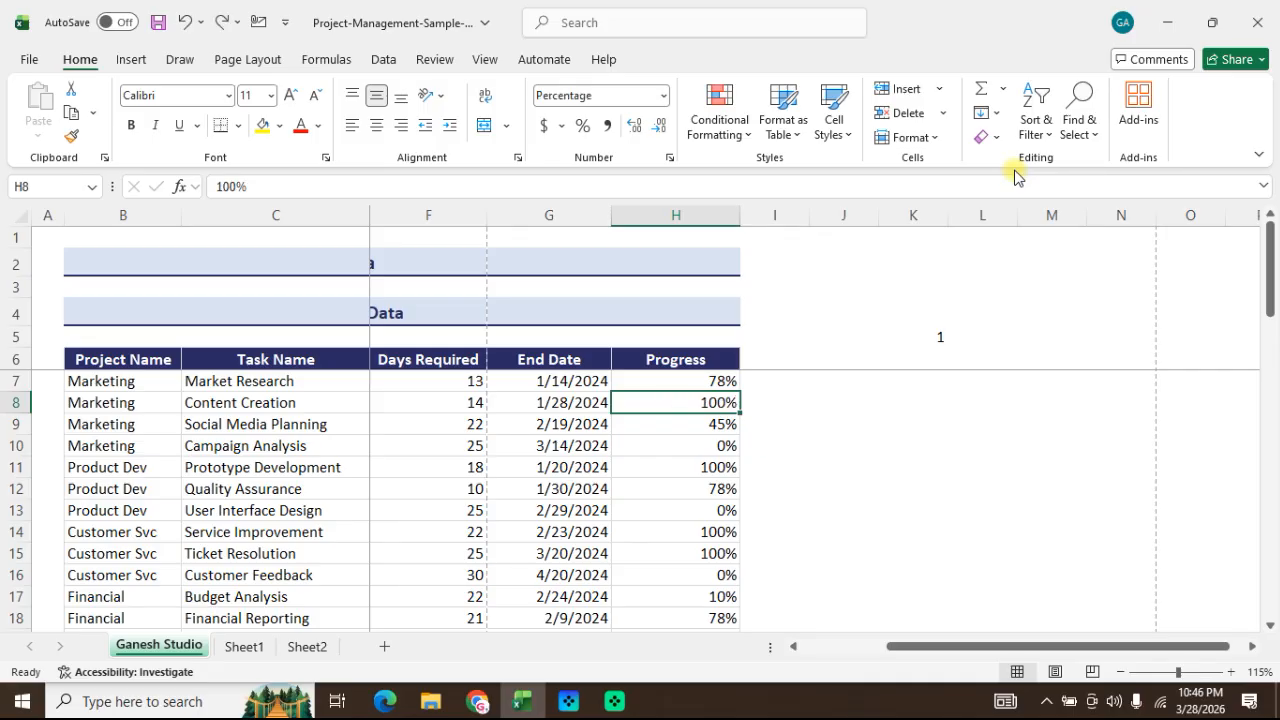
# Step: Try Fill Up and Fill Left on Progress cell H8, undoing each fill
pyautogui.click(997, 114)
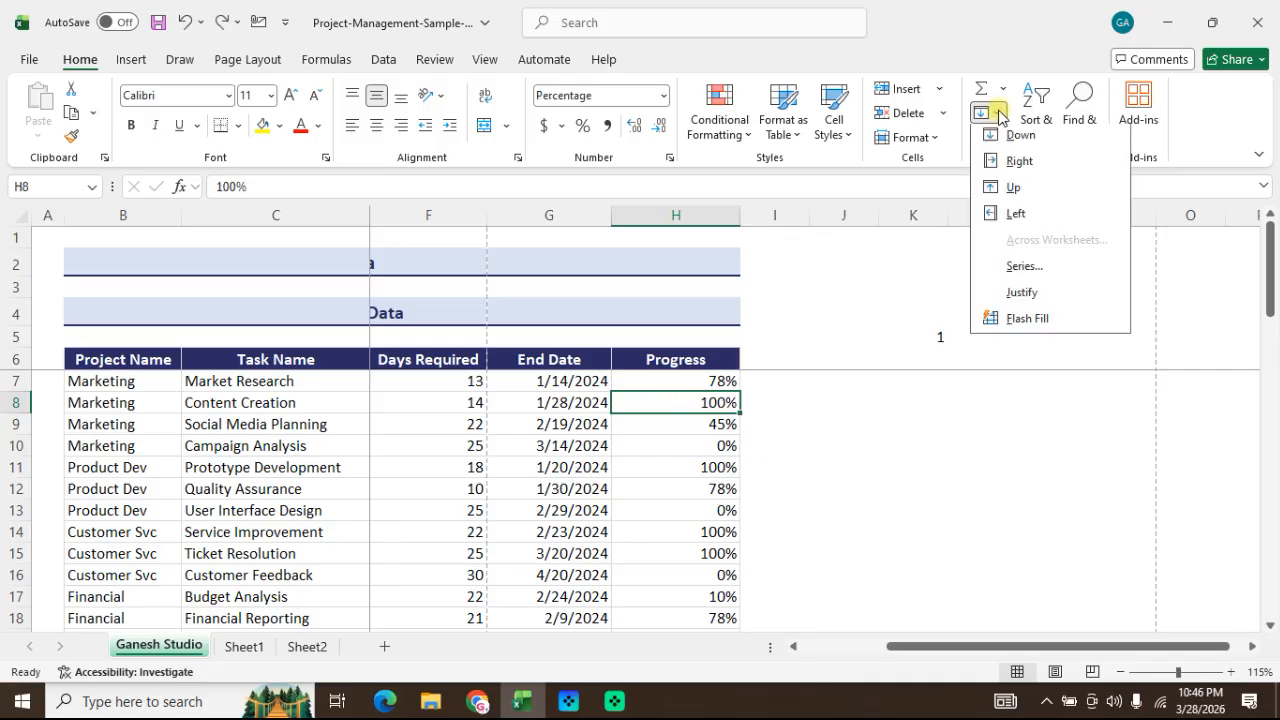
pyautogui.click(1010, 192)
pyautogui.hotkey('ctrl', 'z')
pyautogui.click(997, 114)
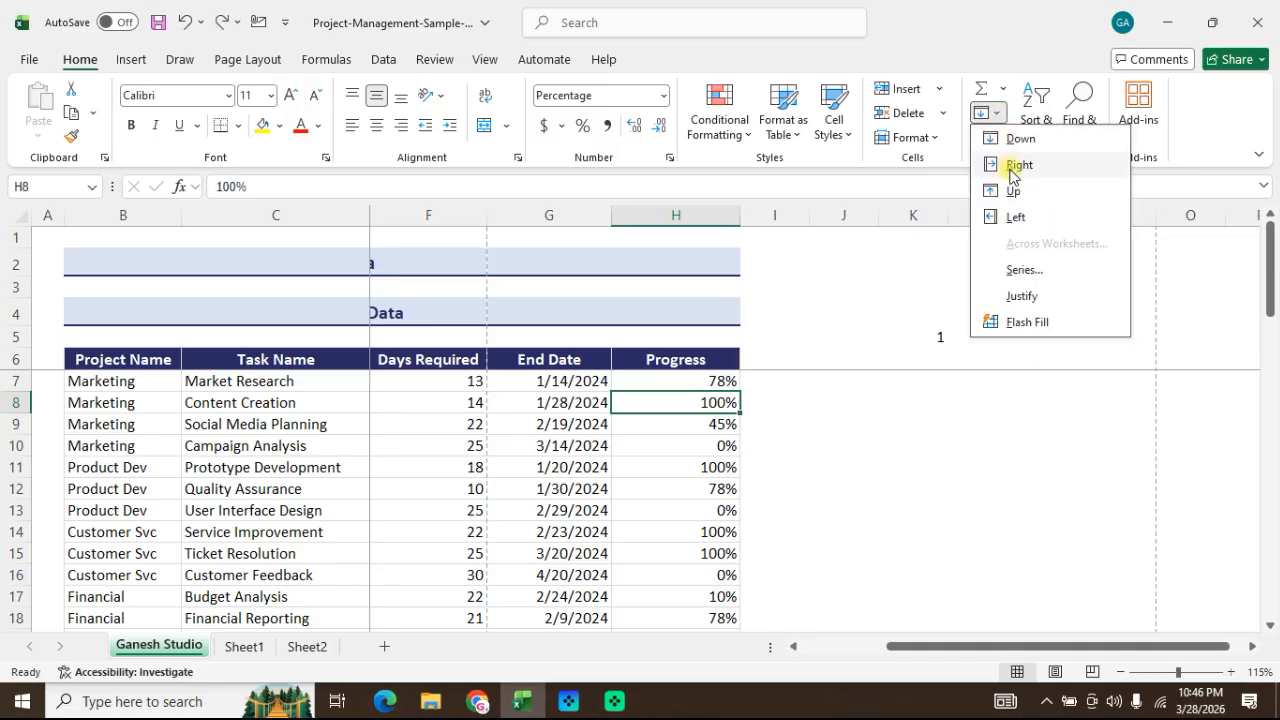
pyautogui.click(1015, 218)
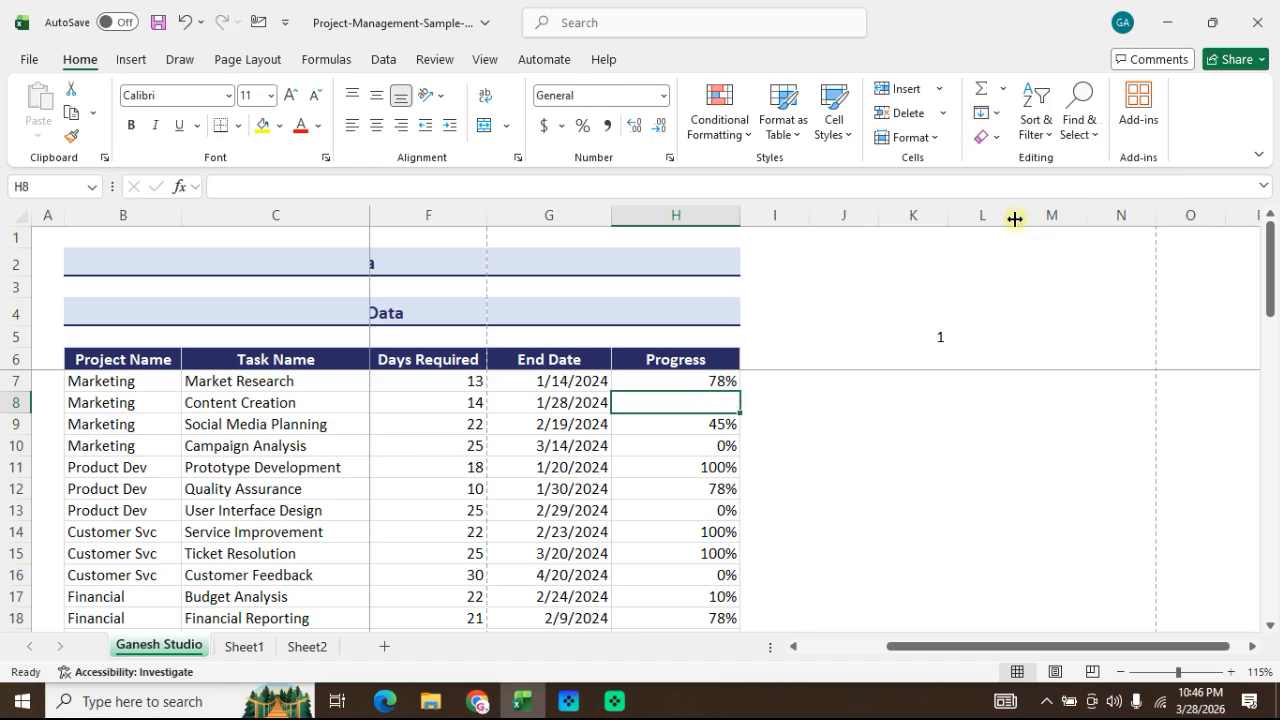
pyautogui.hotkey('ctrl', 'z')
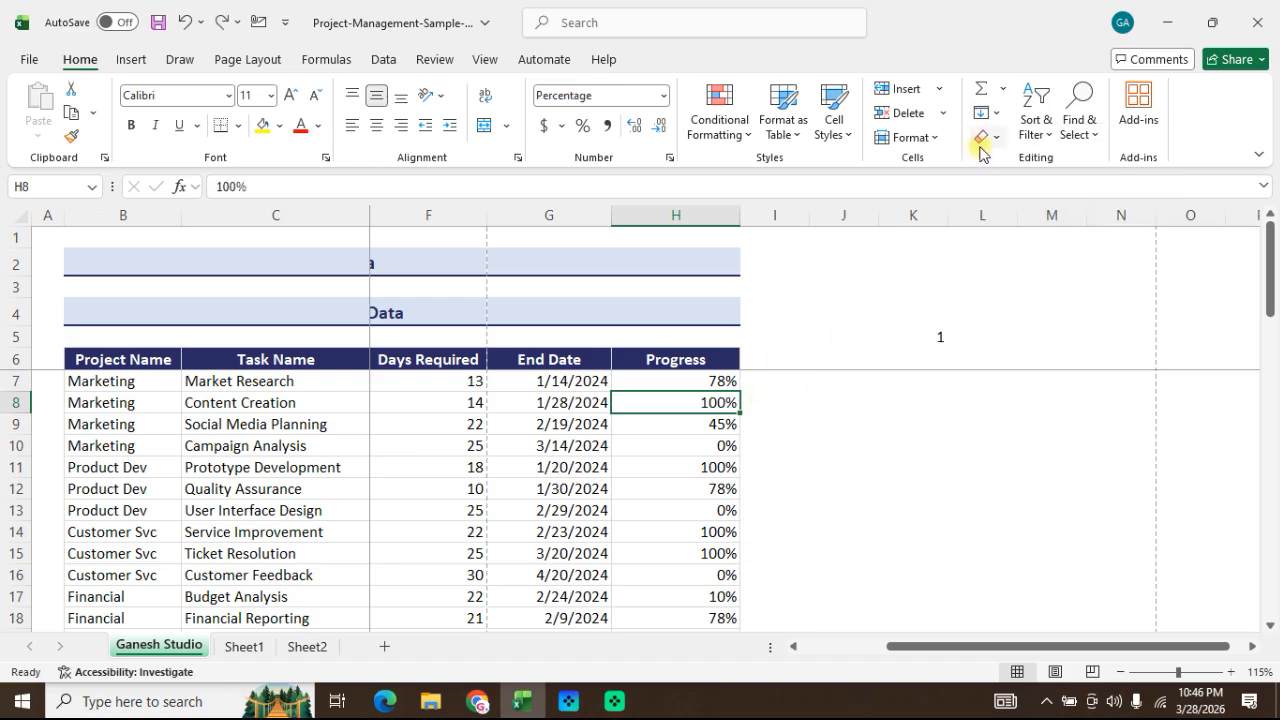
pyautogui.click(995, 110)
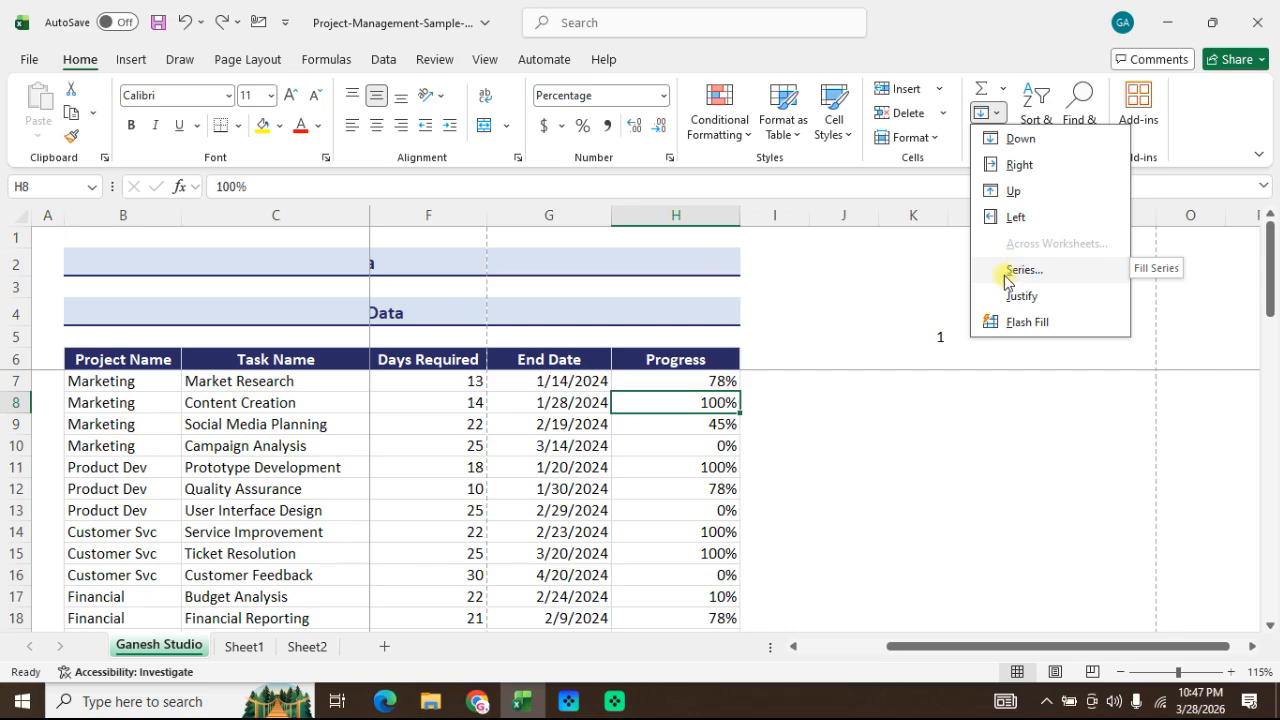
pyautogui.click(900, 417)
pyautogui.click(920, 340)
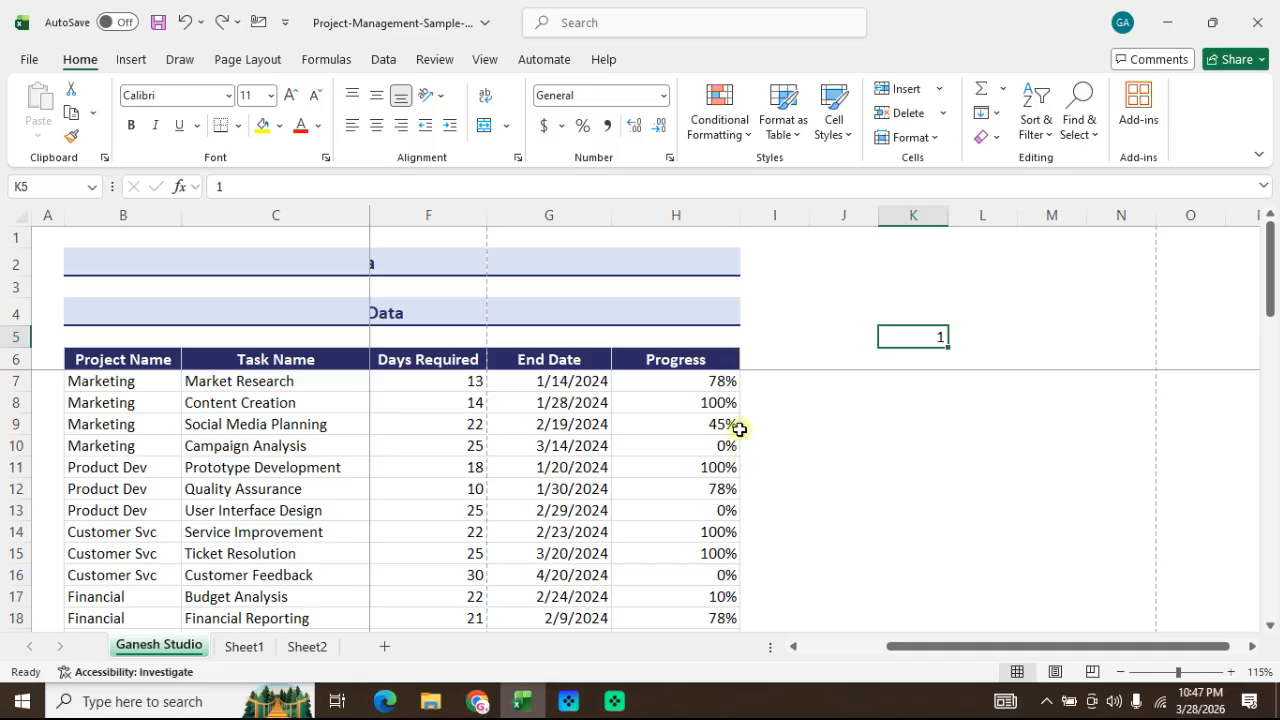
pyautogui.click(794, 386)
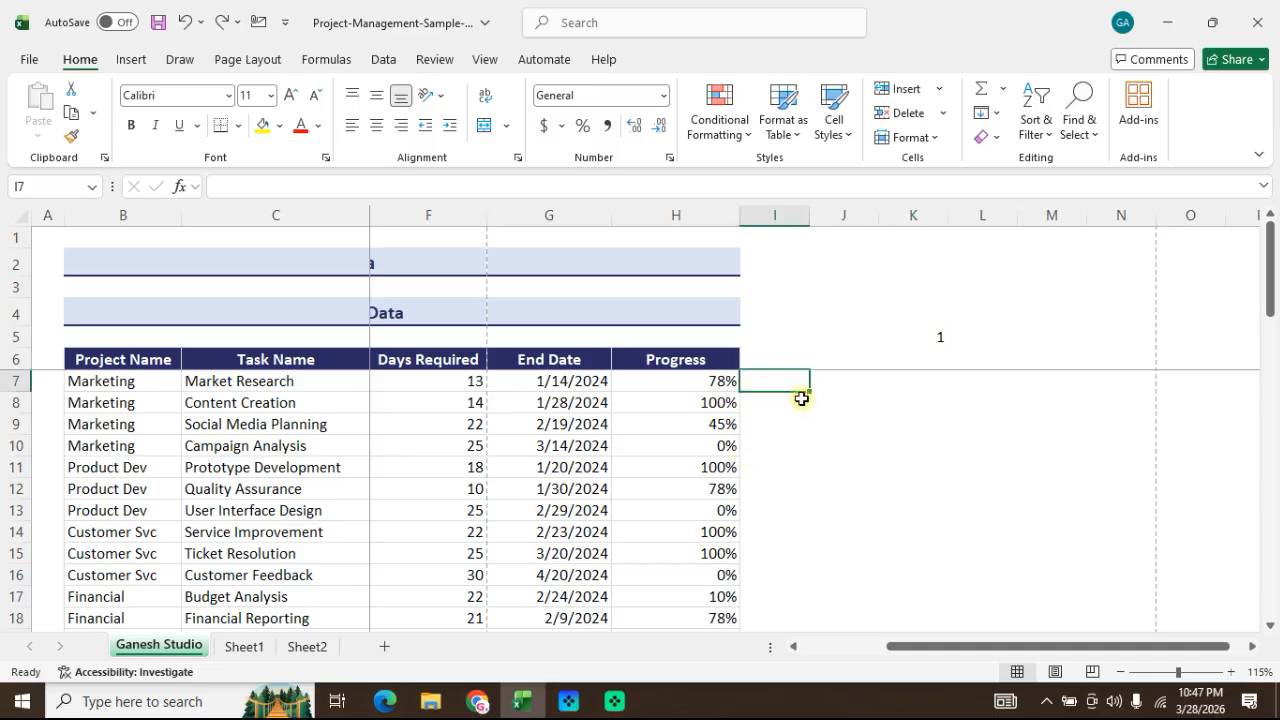
# Step: Add the header "Sr.no" in cell A6 and autofit the width of column A
pyautogui.click(42, 362)
pyautogui.write('Sr')
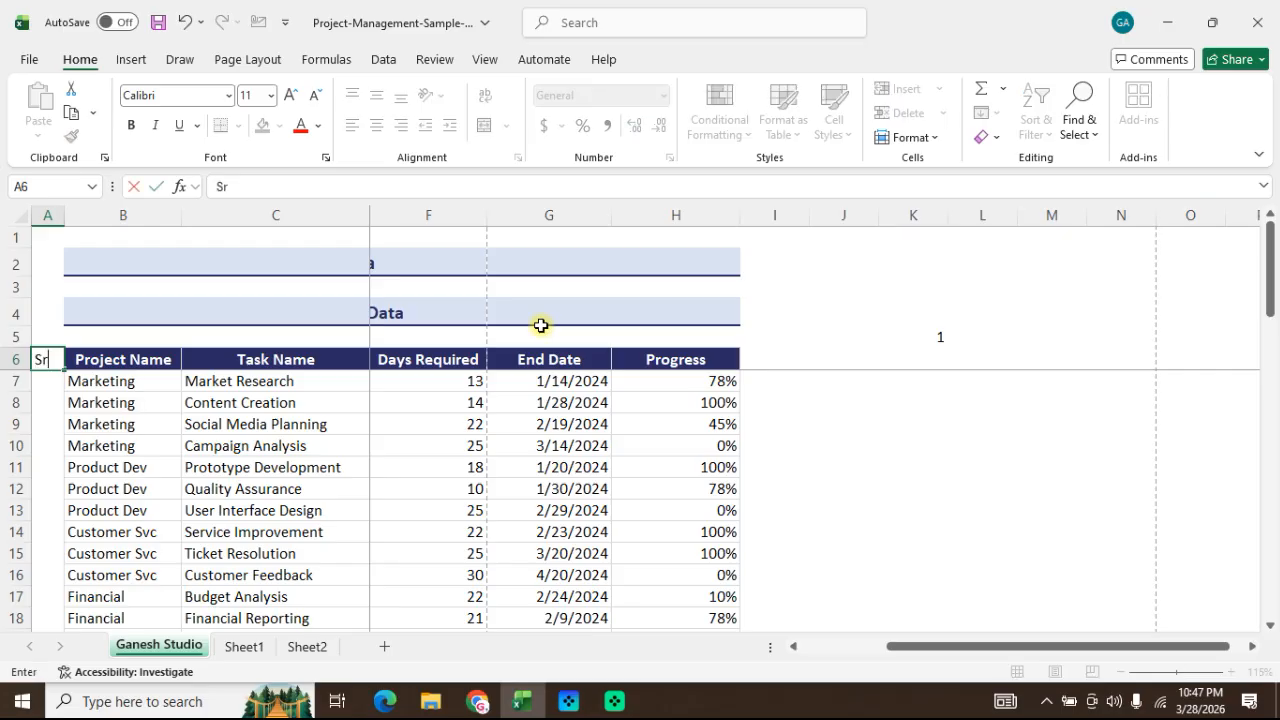
pyautogui.write('.no')
pyautogui.press('Return')
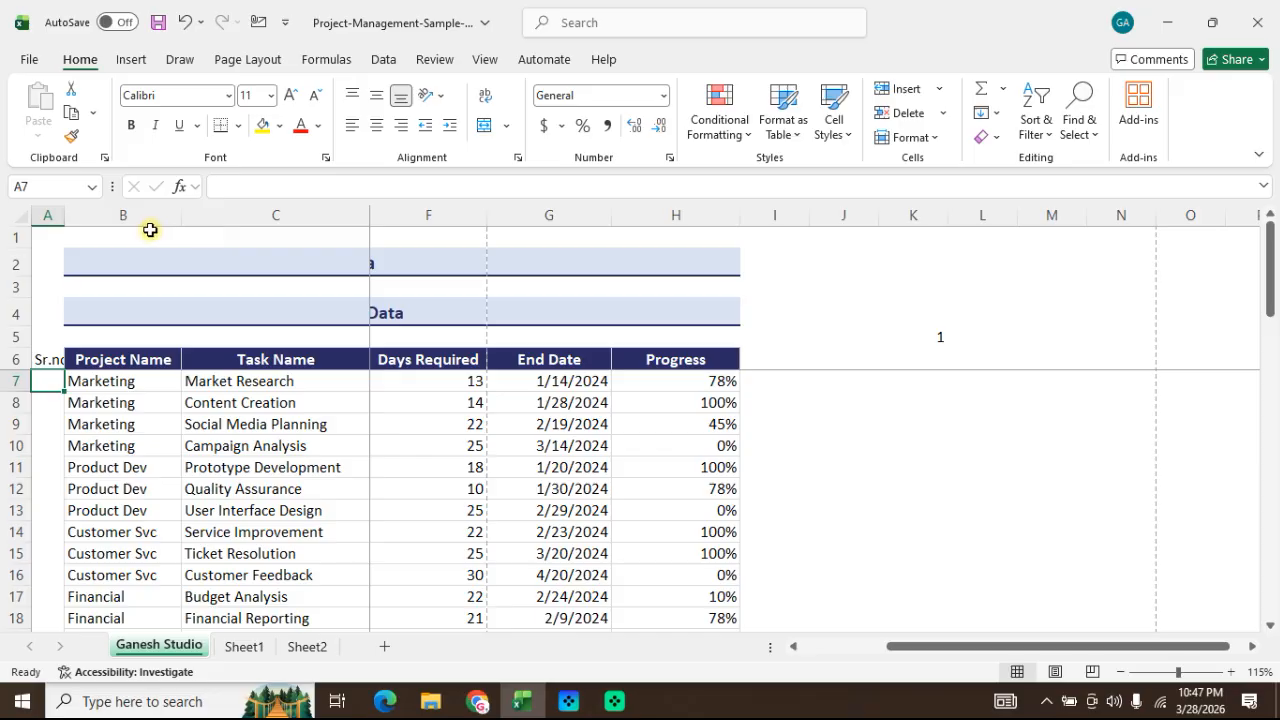
pyautogui.doubleClick(64, 215)
pyautogui.click(80, 381)
pyautogui.click(58, 361)
pyautogui.click(97, 384)
pyautogui.click(100, 420)
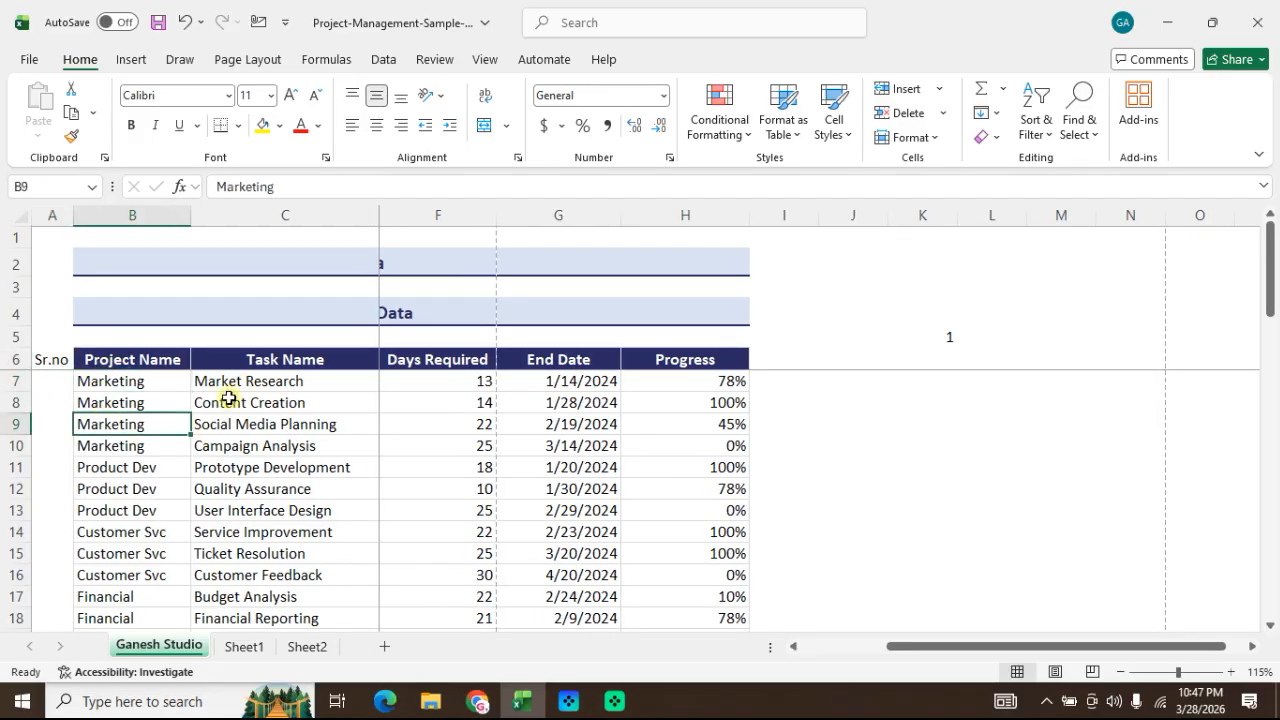
pyautogui.click(80, 363)
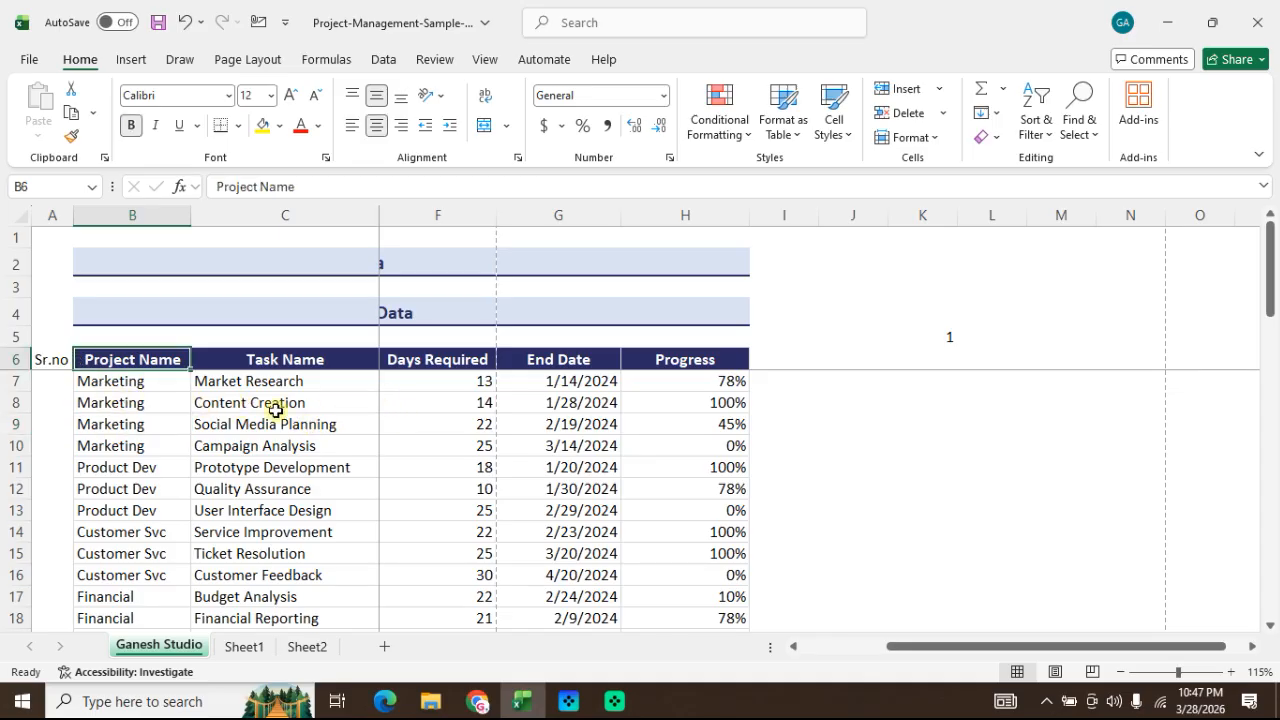
# Step: Enter 1 as the first serial number in cell A7
pyautogui.click(62, 382)
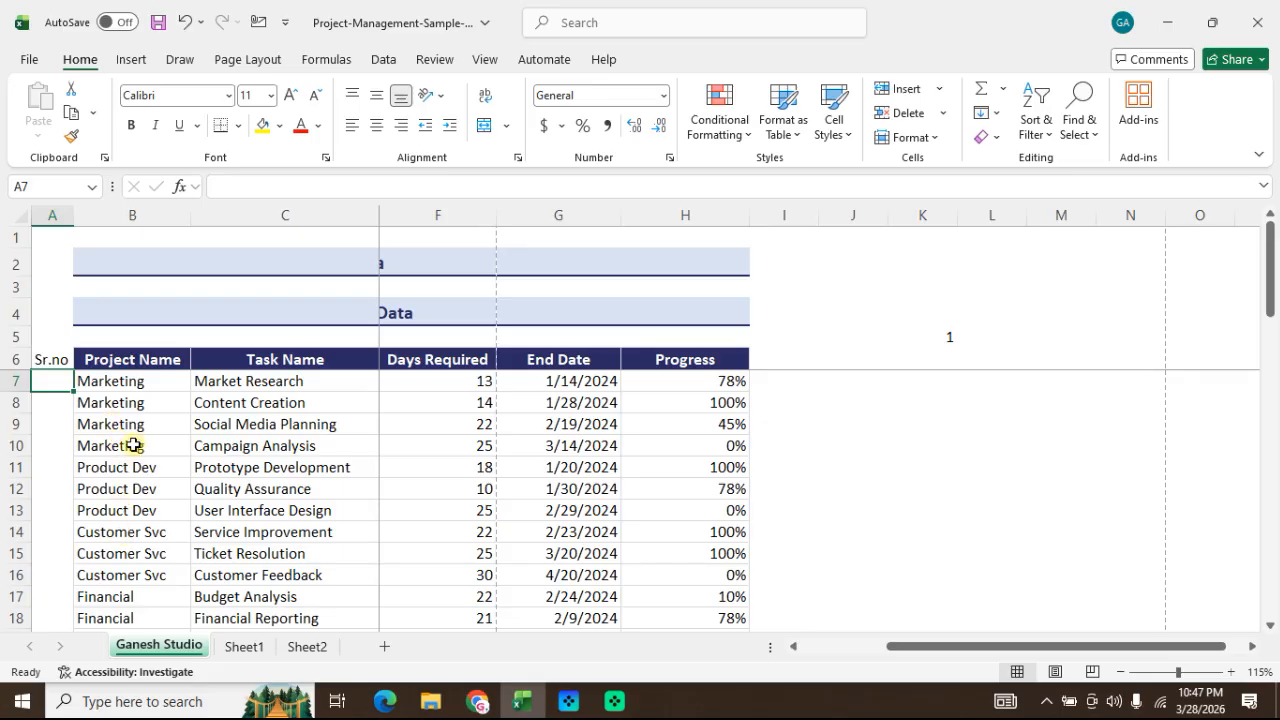
pyautogui.write('1')
pyautogui.press('Return')
pyautogui.press('Up')
pyautogui.click(107, 440)
pyautogui.click(83, 396)
pyautogui.hotkey('ctrl', 'Down')
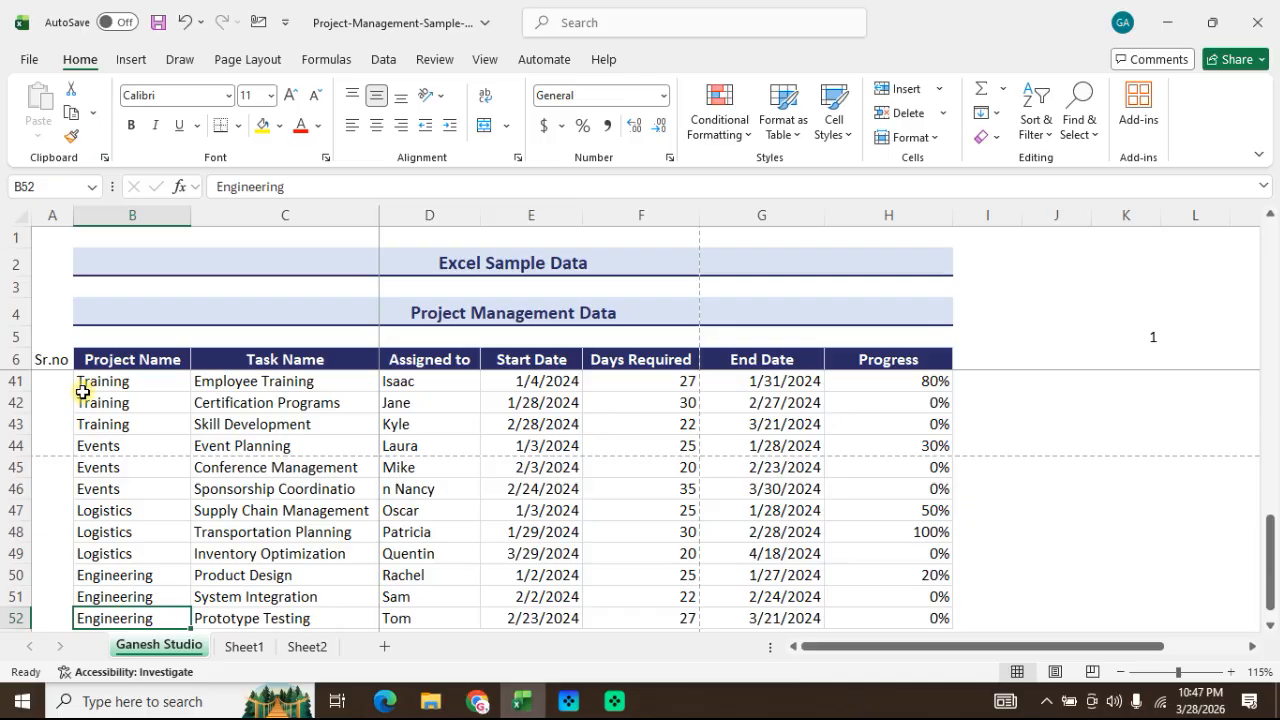
pyautogui.press('Left')
pyautogui.hotkey('ctrl', 'shift', 'Up')
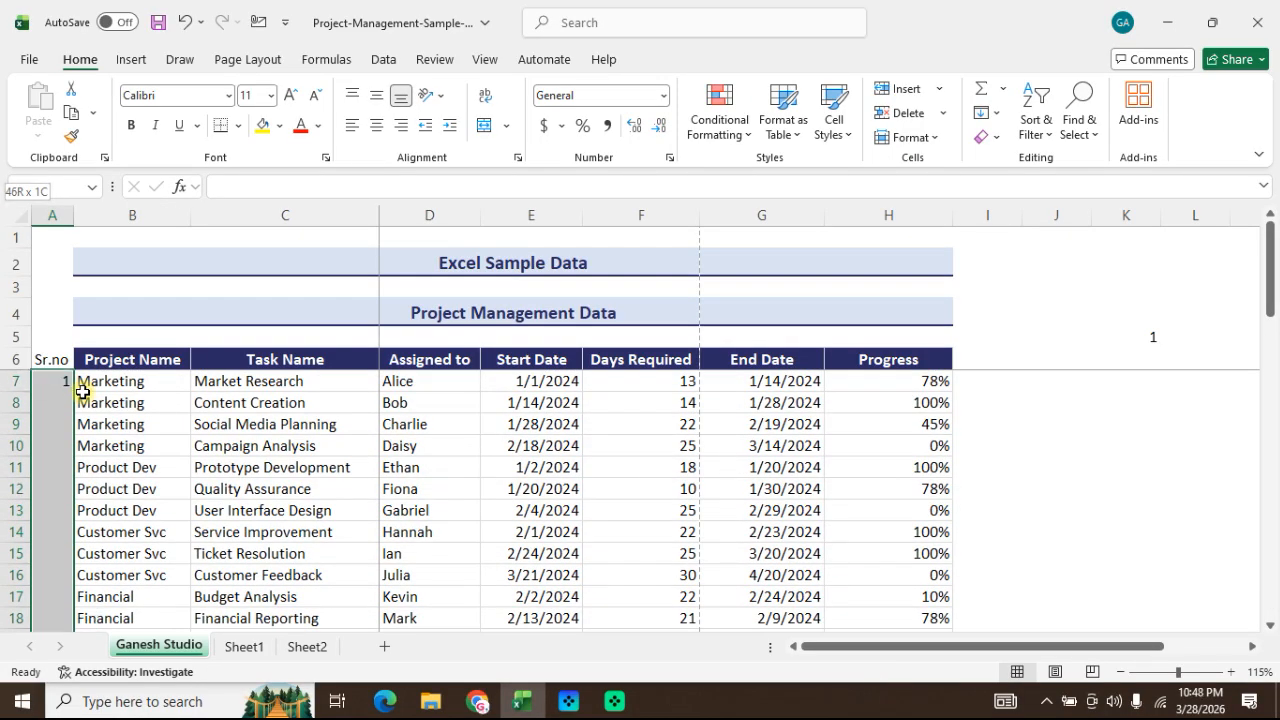
pyautogui.press('Right')
pyautogui.hotkey('ctrl', 'Up')
pyautogui.press('Down')
pyautogui.press('Left')
pyautogui.press('Right')
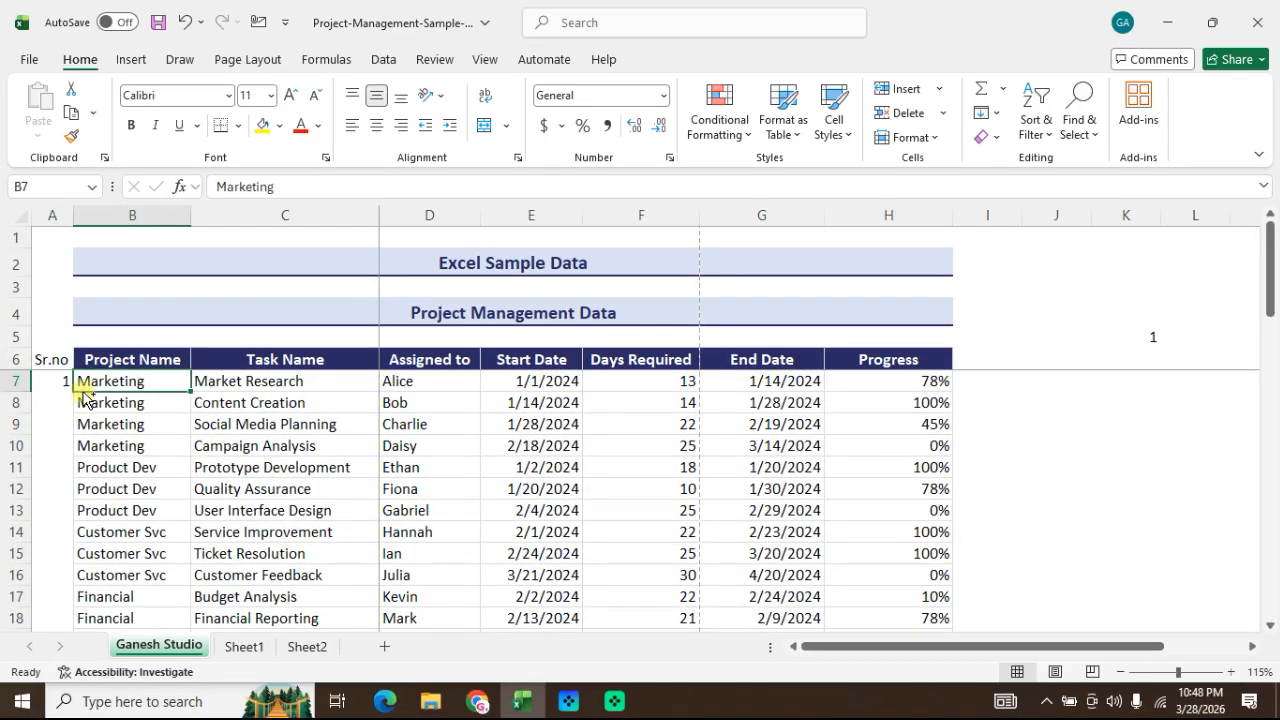
# Step: Try filling the serial numbers in A7:A52 with a linear column series at step value 1, undoing the fill
pyautogui.hotkey('ctrl', 'Down')
pyautogui.press('Left')
pyautogui.hotkey('ctrl', 'shift', 'Up')
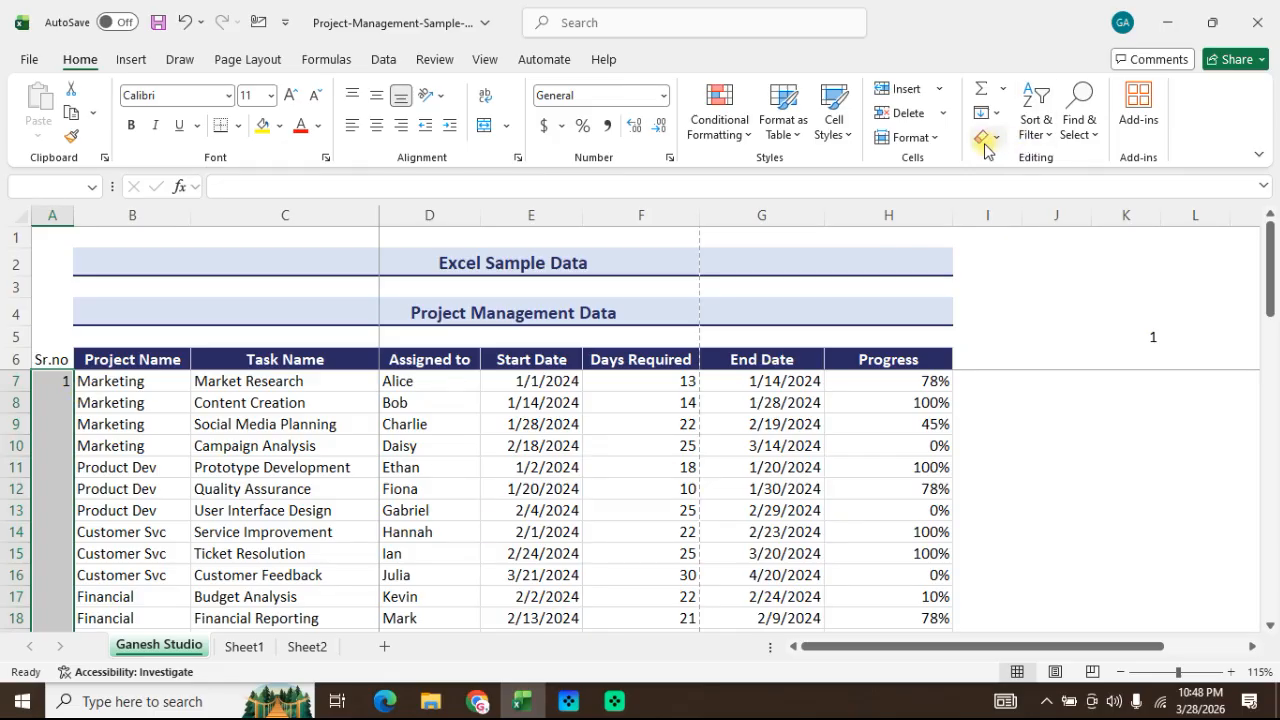
pyautogui.click(989, 112)
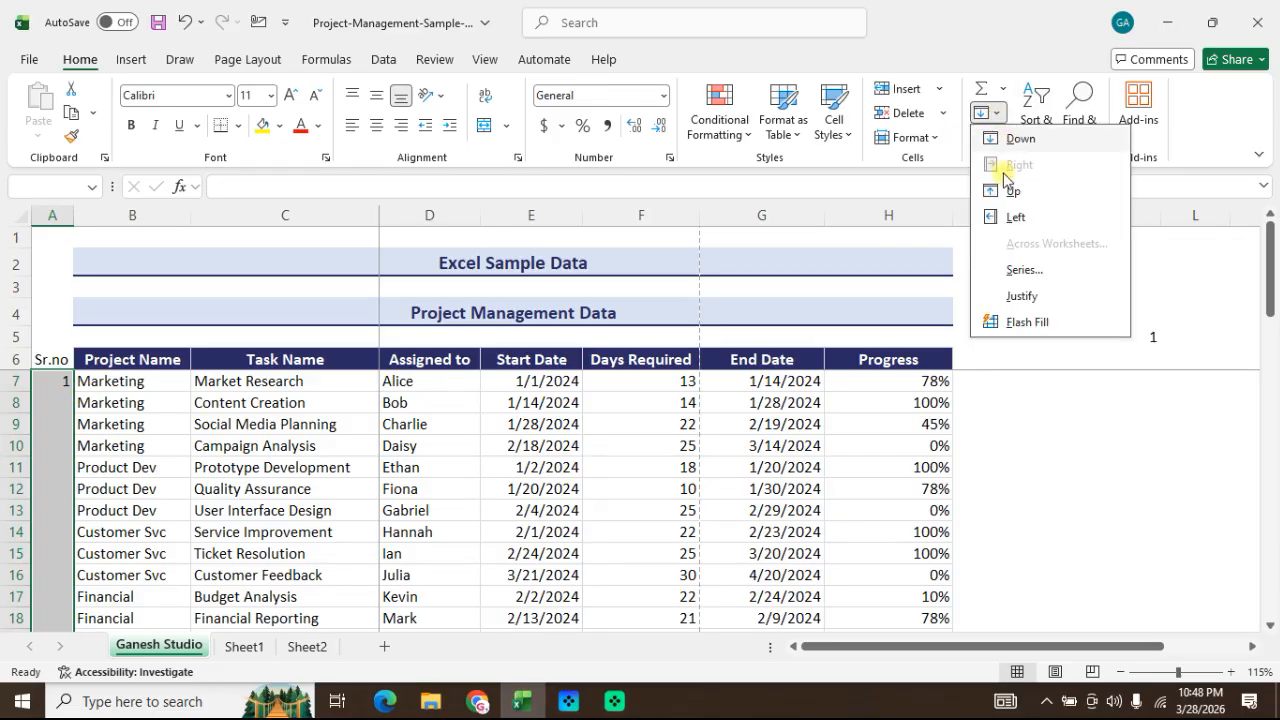
pyautogui.click(1032, 270)
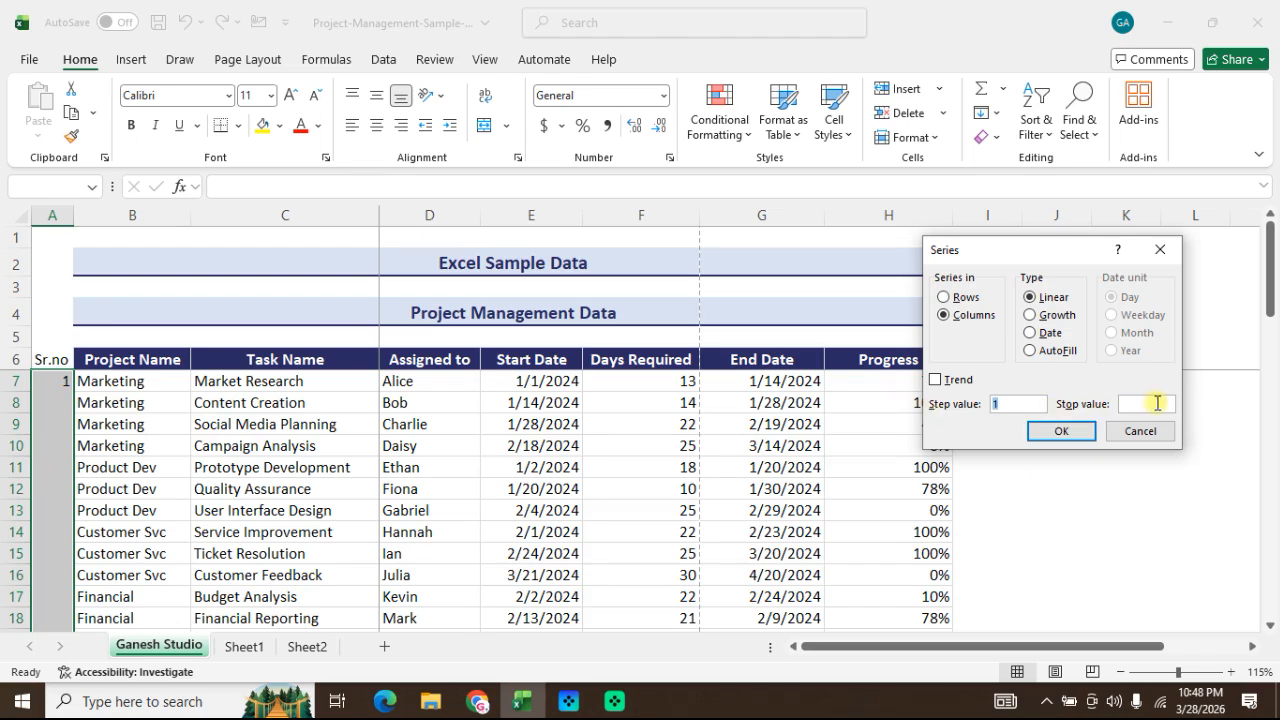
pyautogui.click(1063, 431)
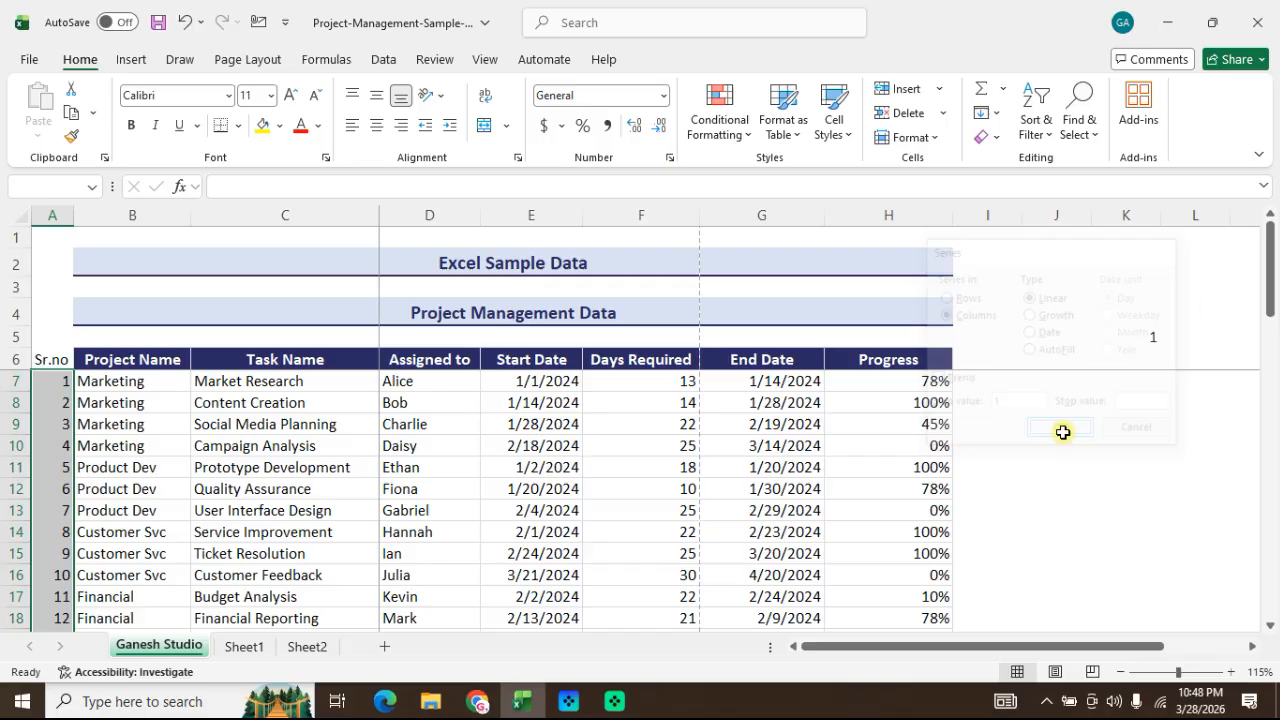
pyautogui.moveTo(1277, 438); pyautogui.dragTo(1248, 250)
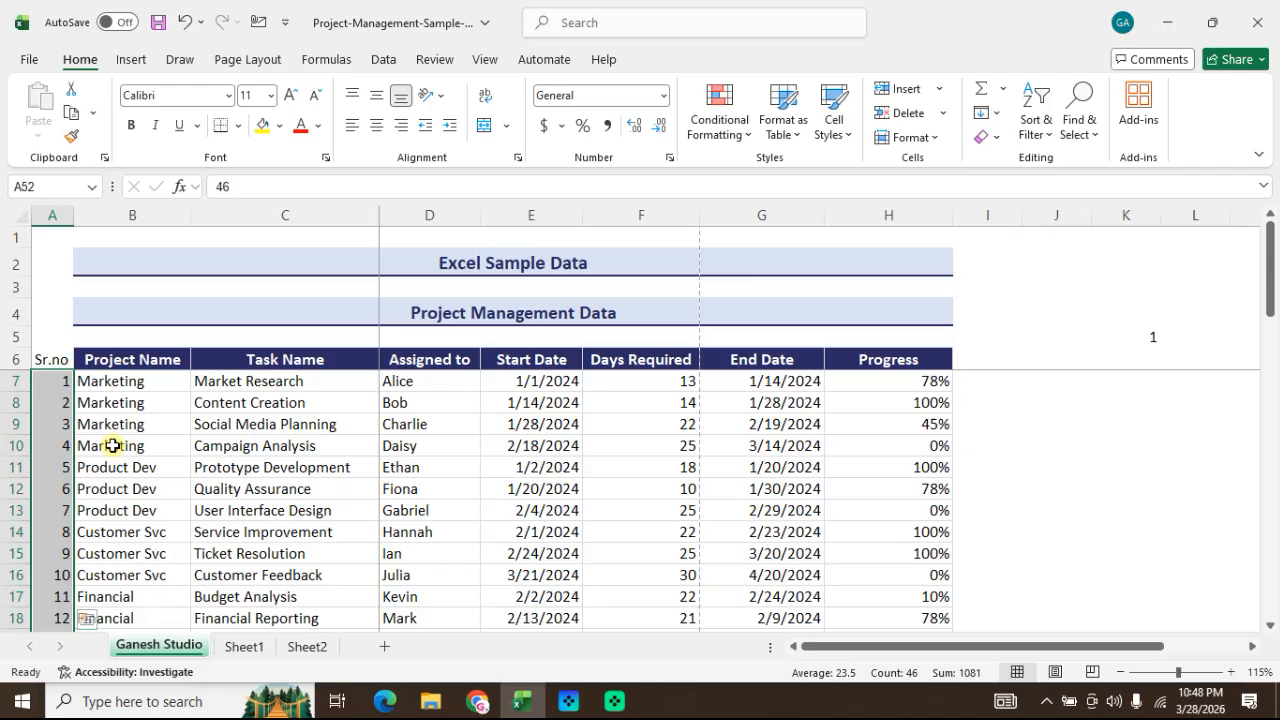
pyautogui.click(1002, 121)
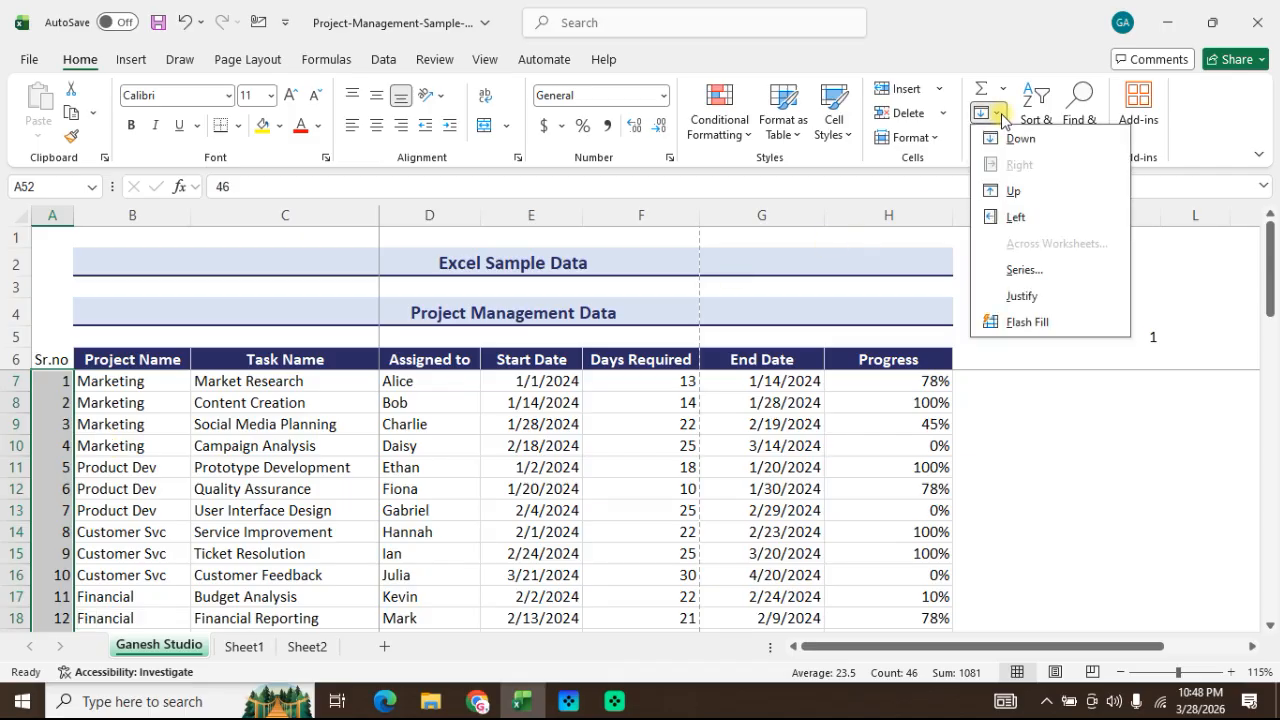
pyautogui.click(619, 443)
pyautogui.press('Delete')
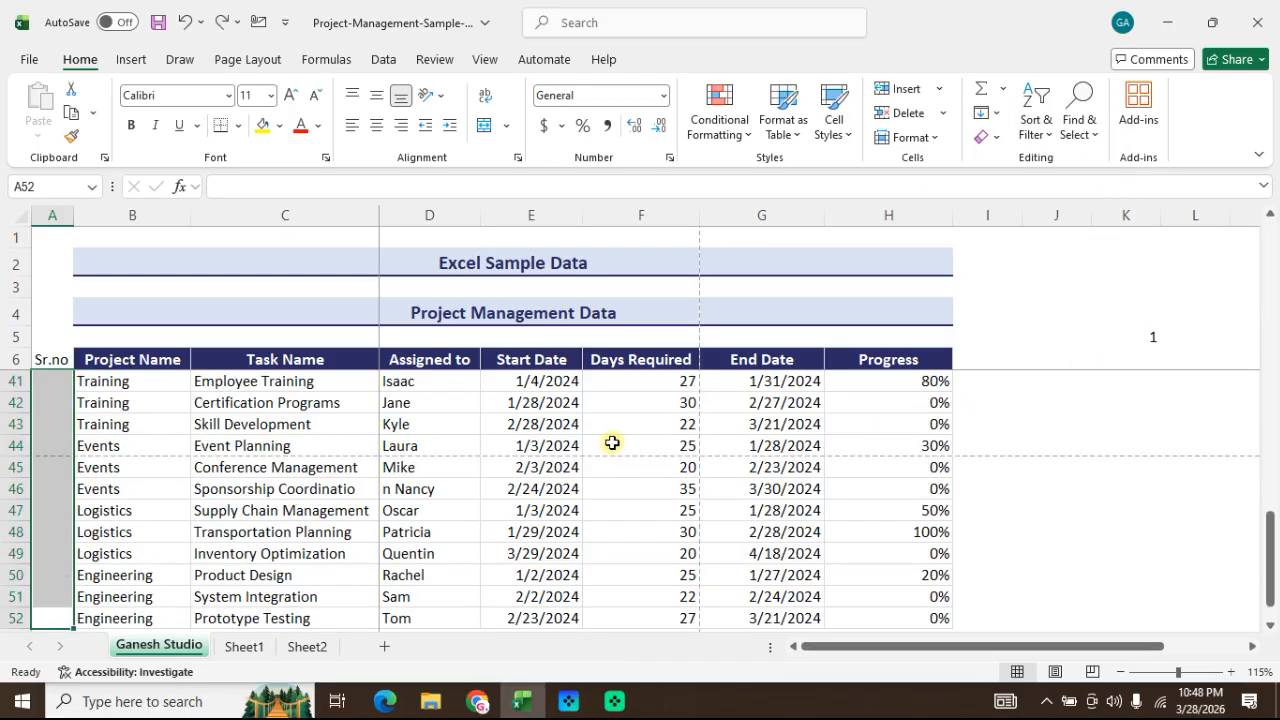
# Step: Fill the selected Sr.no cells with a linear column series using step value 1 and stop value 10
pyautogui.click(1002, 114)
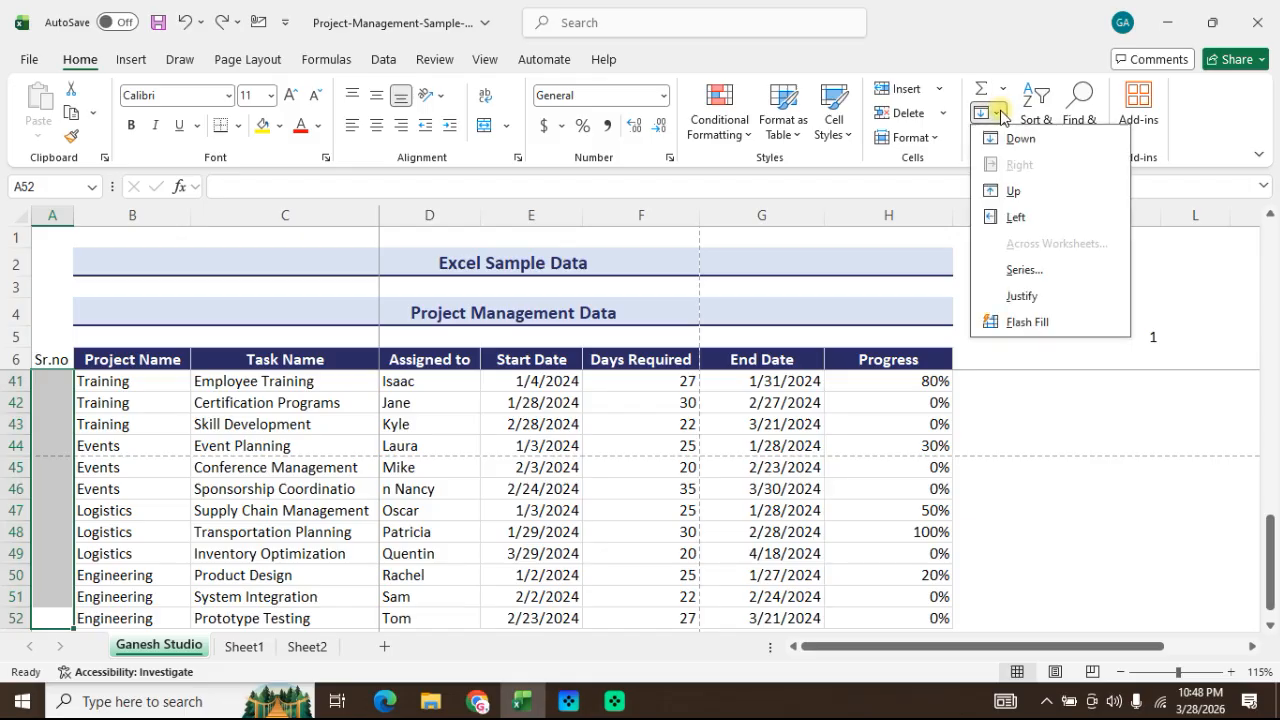
pyautogui.click(1026, 271)
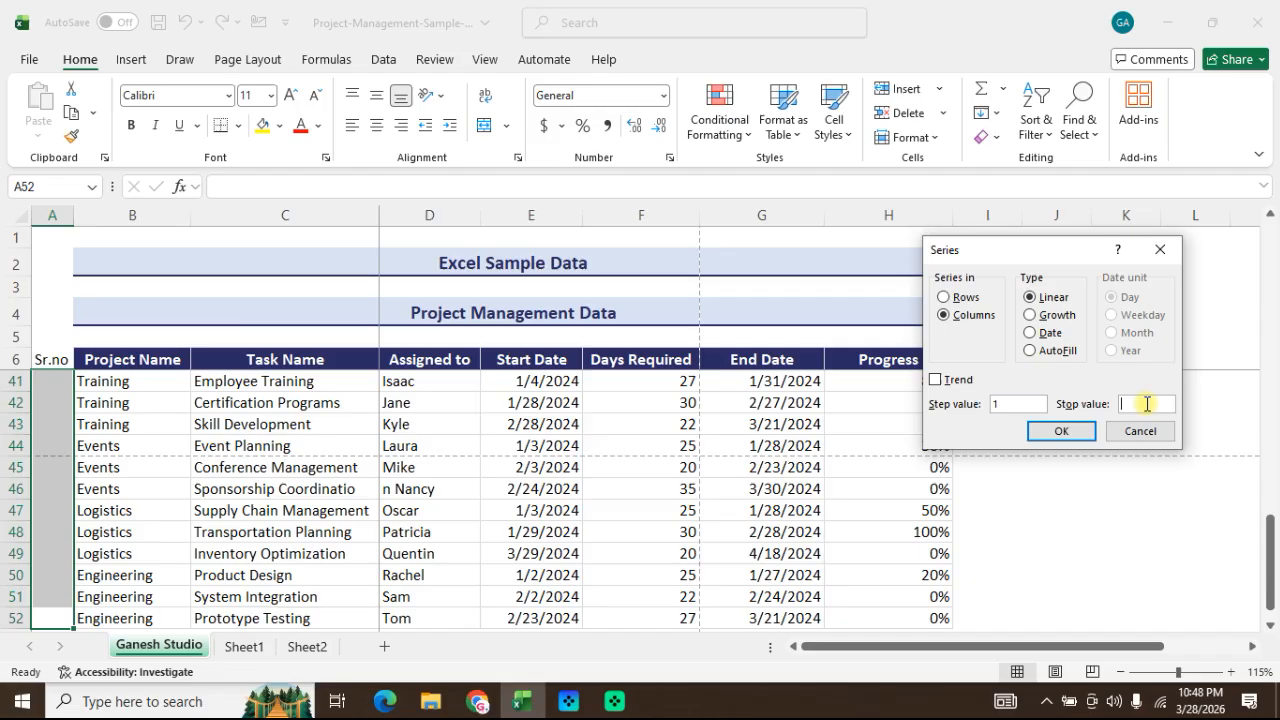
pyautogui.click(1143, 403)
pyautogui.write('10')
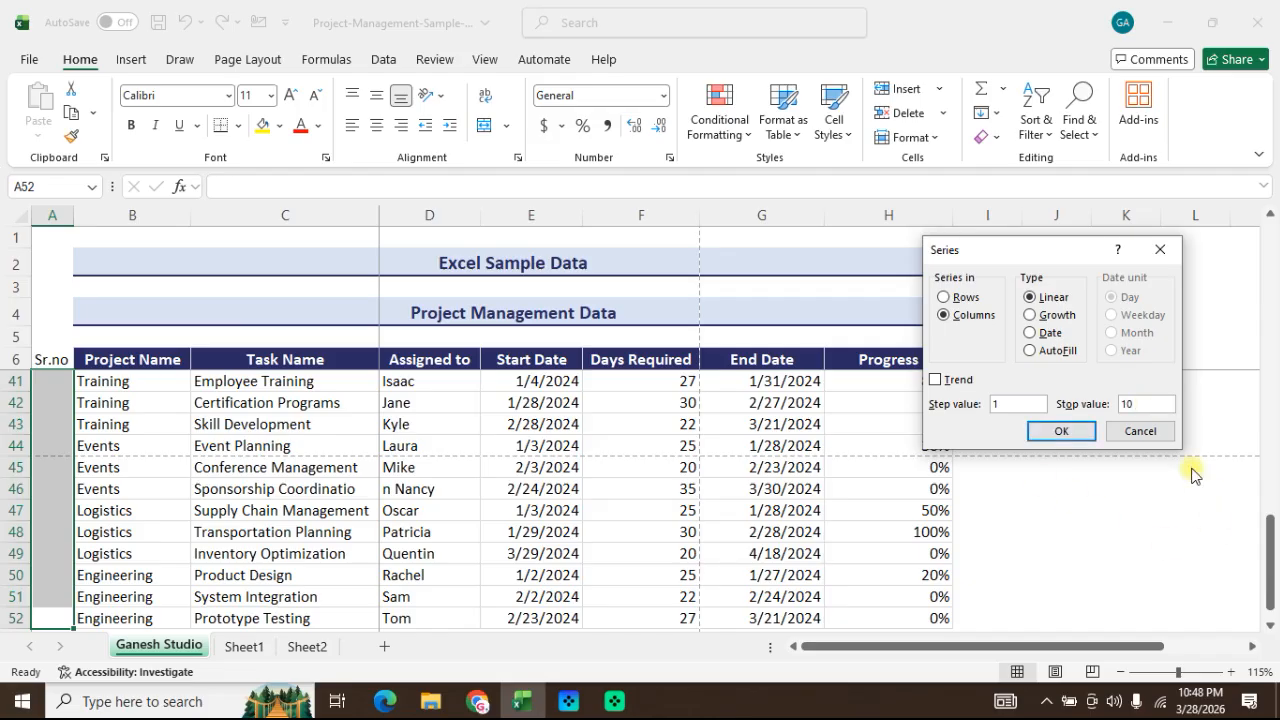
pyautogui.click(1072, 430)
pyautogui.scroll(11, 331, 511)
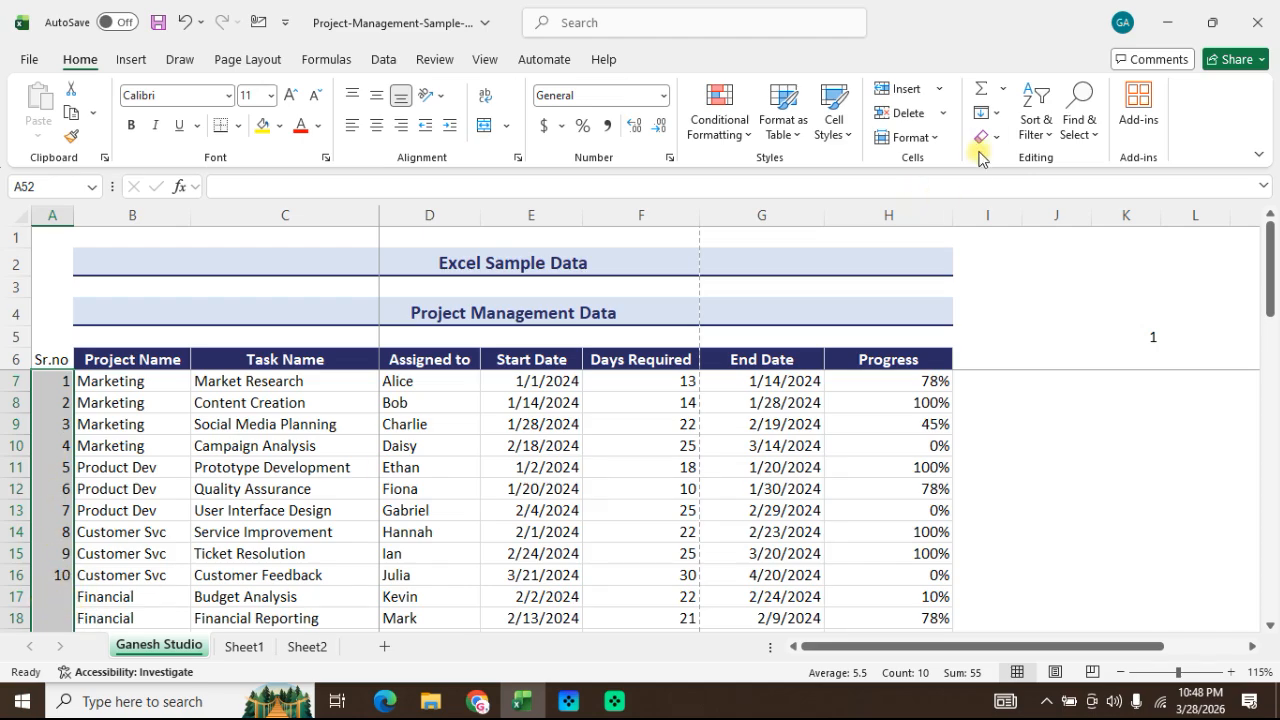
pyautogui.click(995, 114)
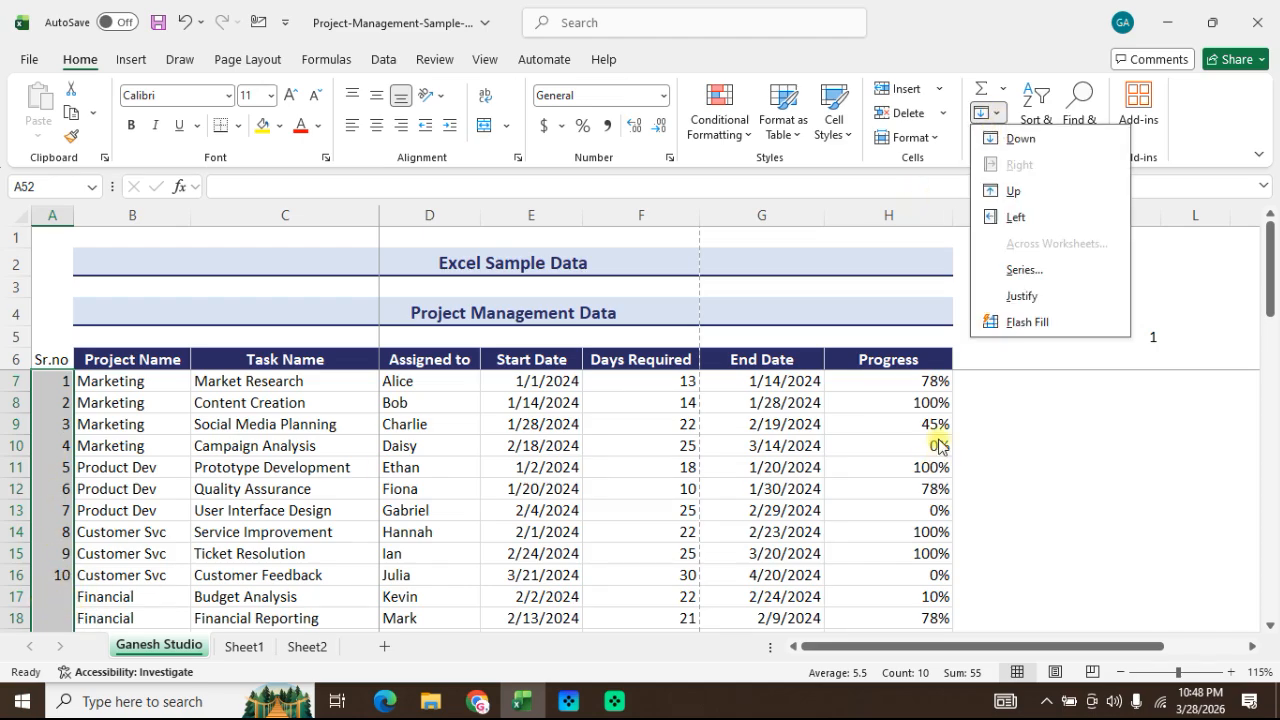
pyautogui.click(672, 393)
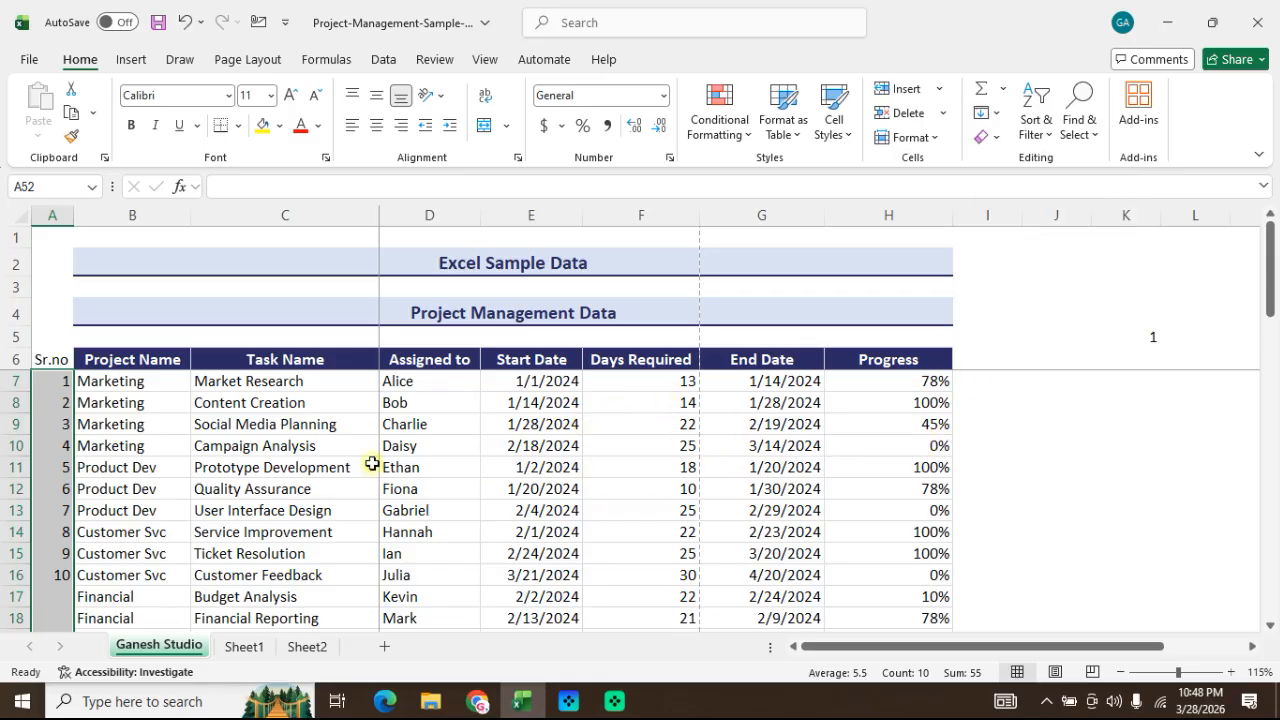
pyautogui.click(162, 440)
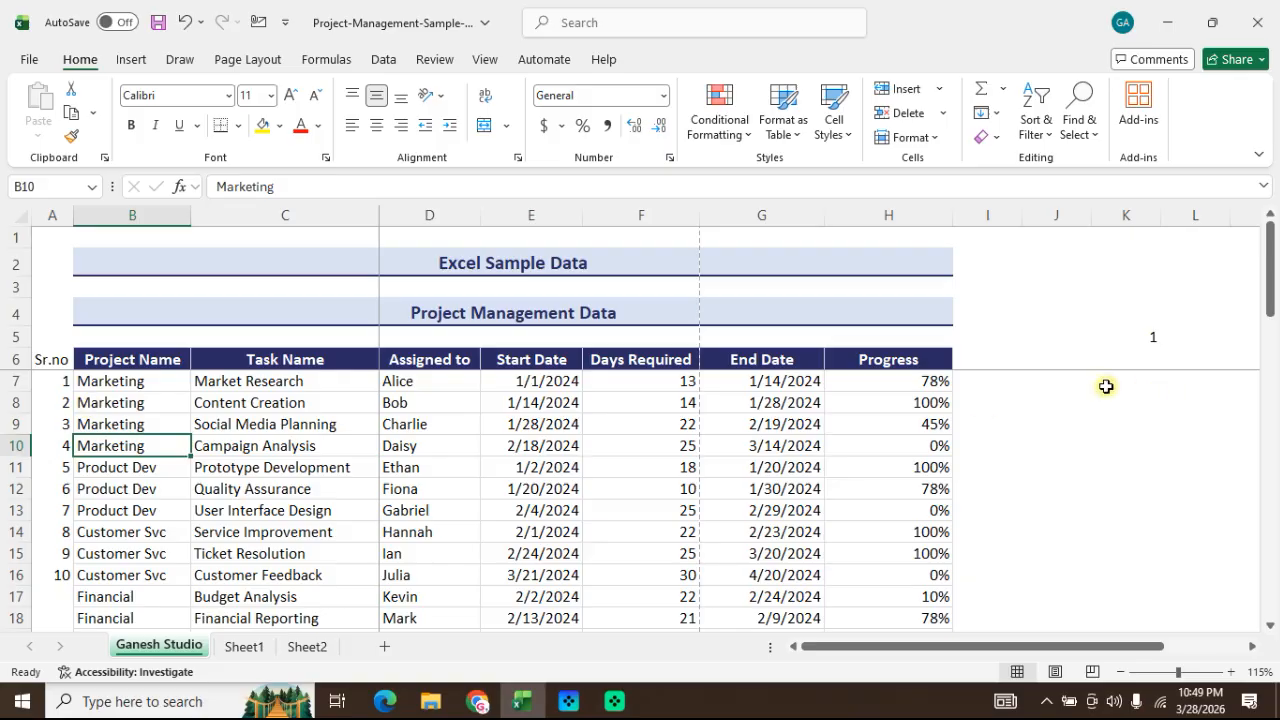
# Step: Enter 1 in cell I8 beside the Progress column
pyautogui.click(997, 360)
pyautogui.click(1020, 408)
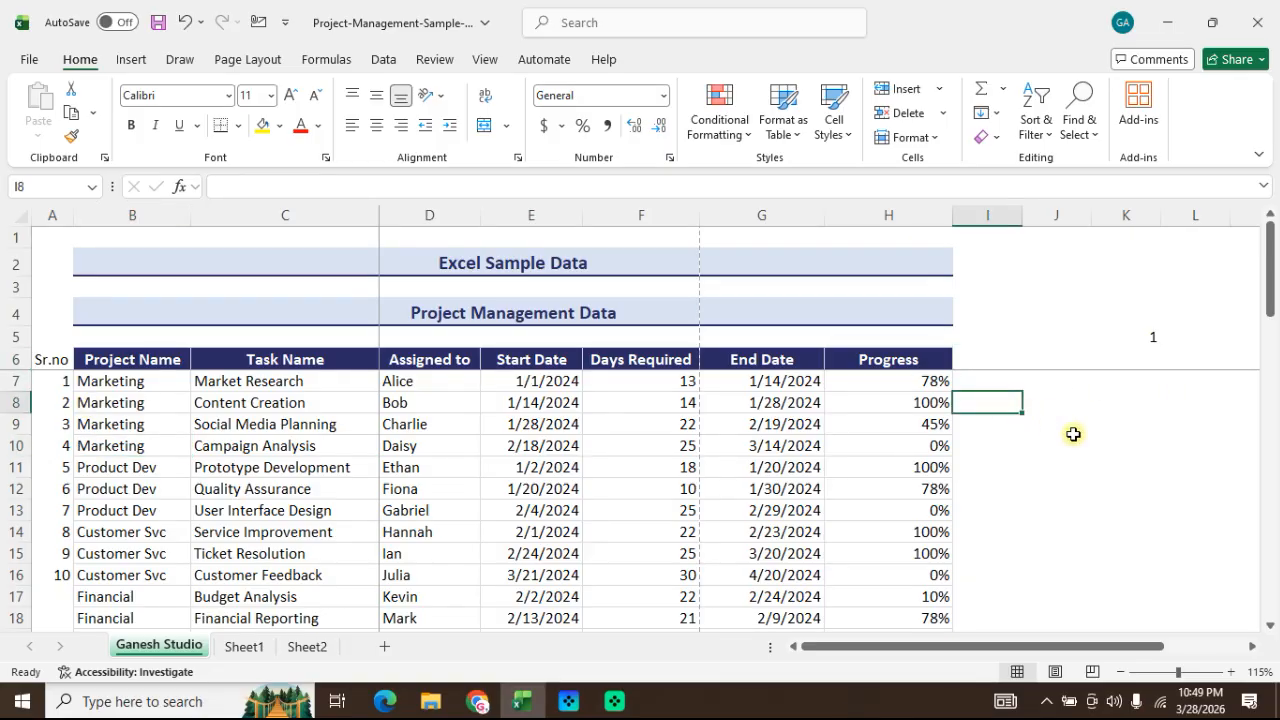
pyautogui.write('1')
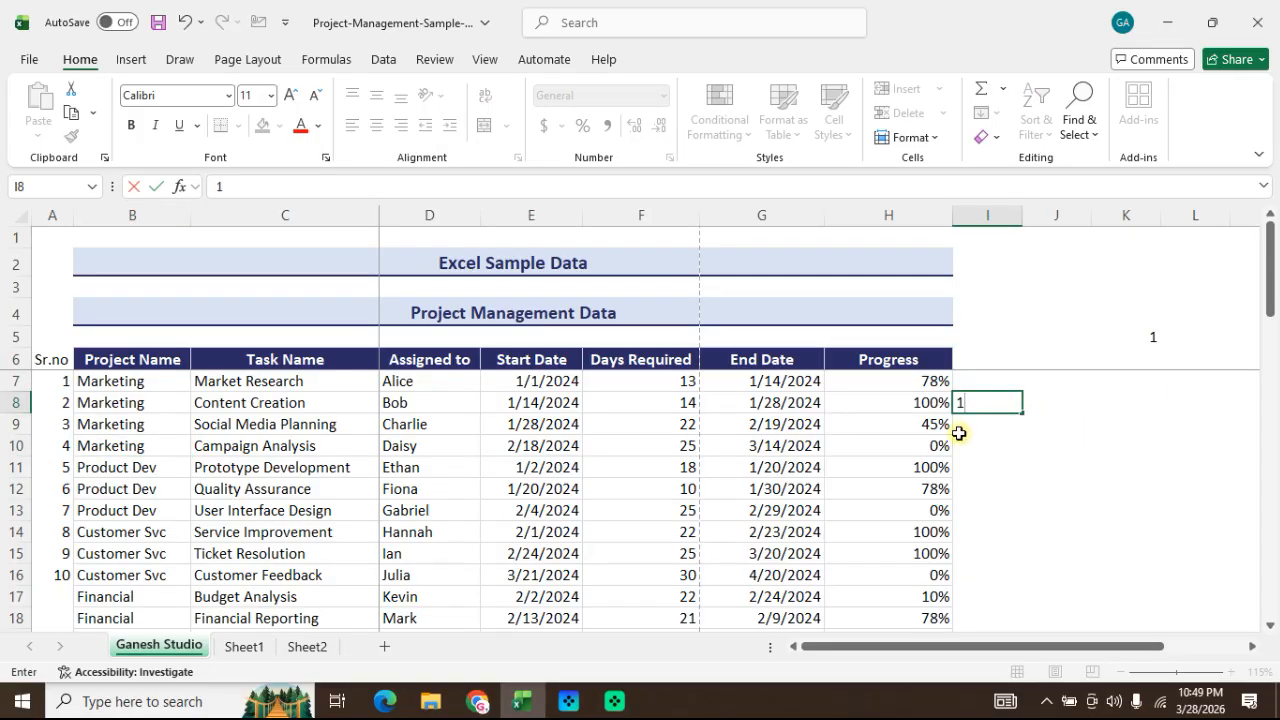
pyautogui.moveTo(159, 344); pyautogui.dragTo(867, 336)
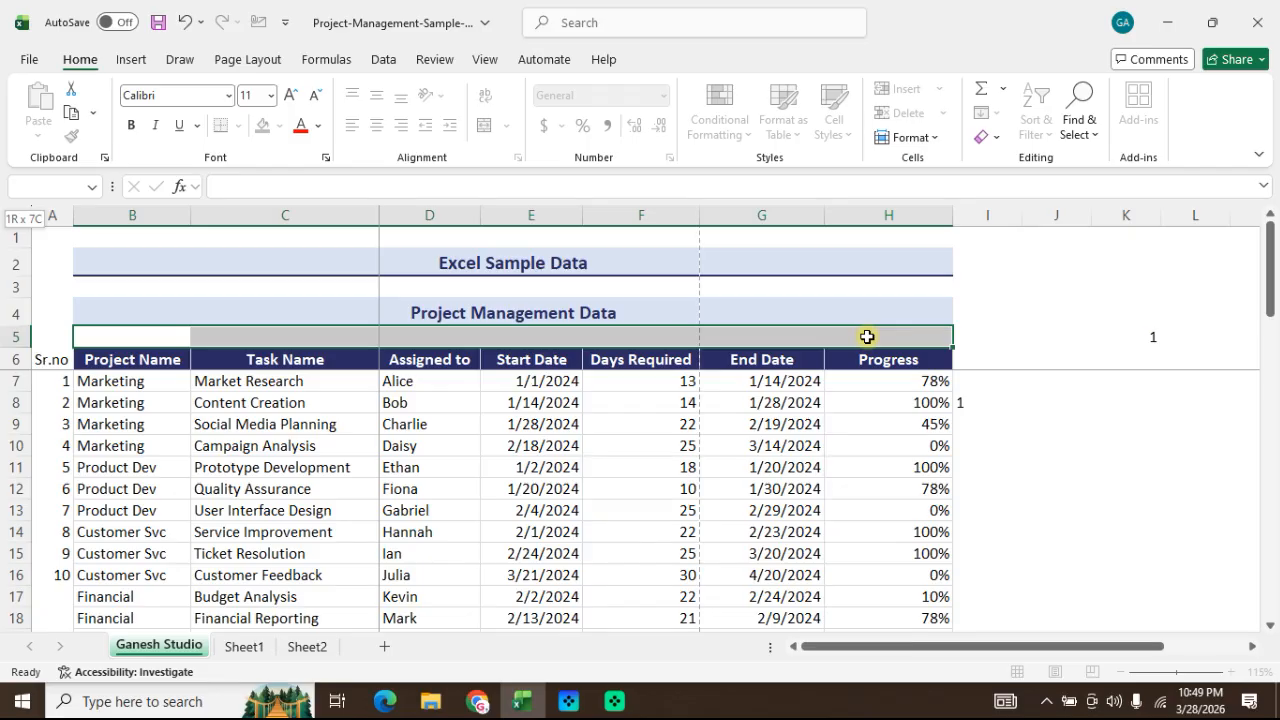
pyautogui.moveTo(867, 336); pyautogui.dragTo(867, 336)
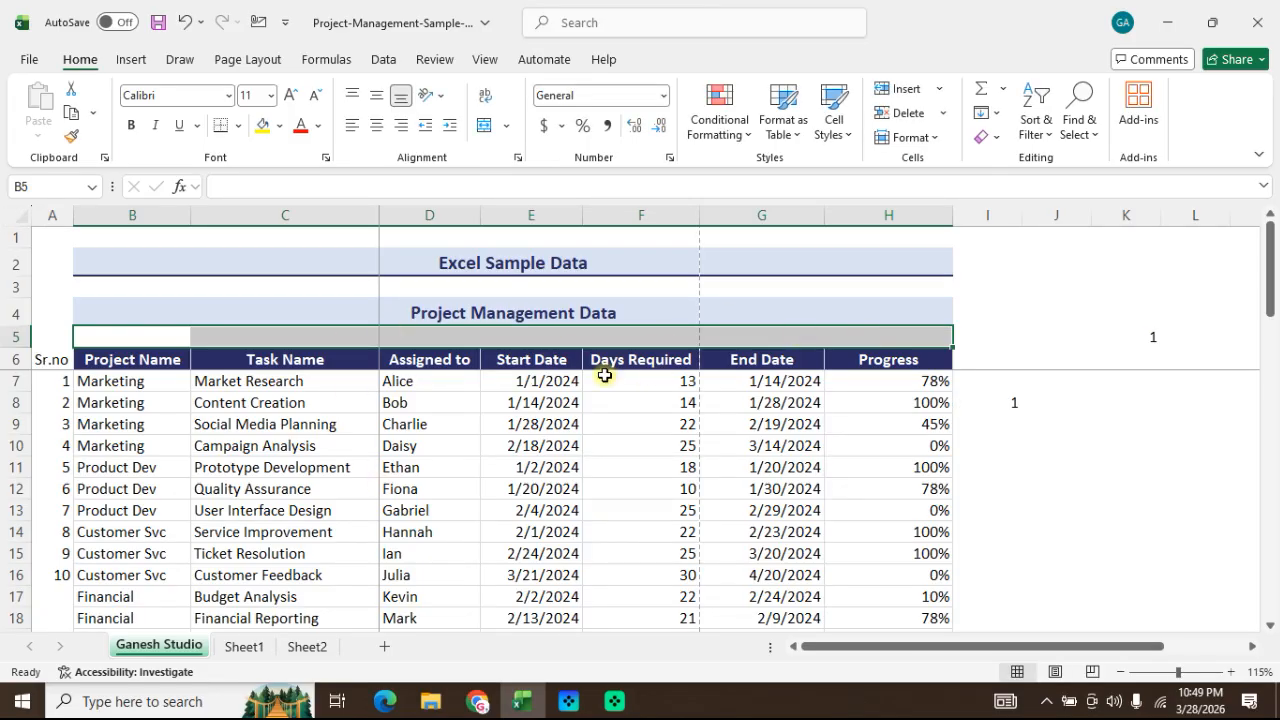
# Step: Enter 1 in cell B5 above the Project Name header
pyautogui.click(114, 403)
pyautogui.click(152, 340)
pyautogui.write('1')
pyautogui.click(177, 372)
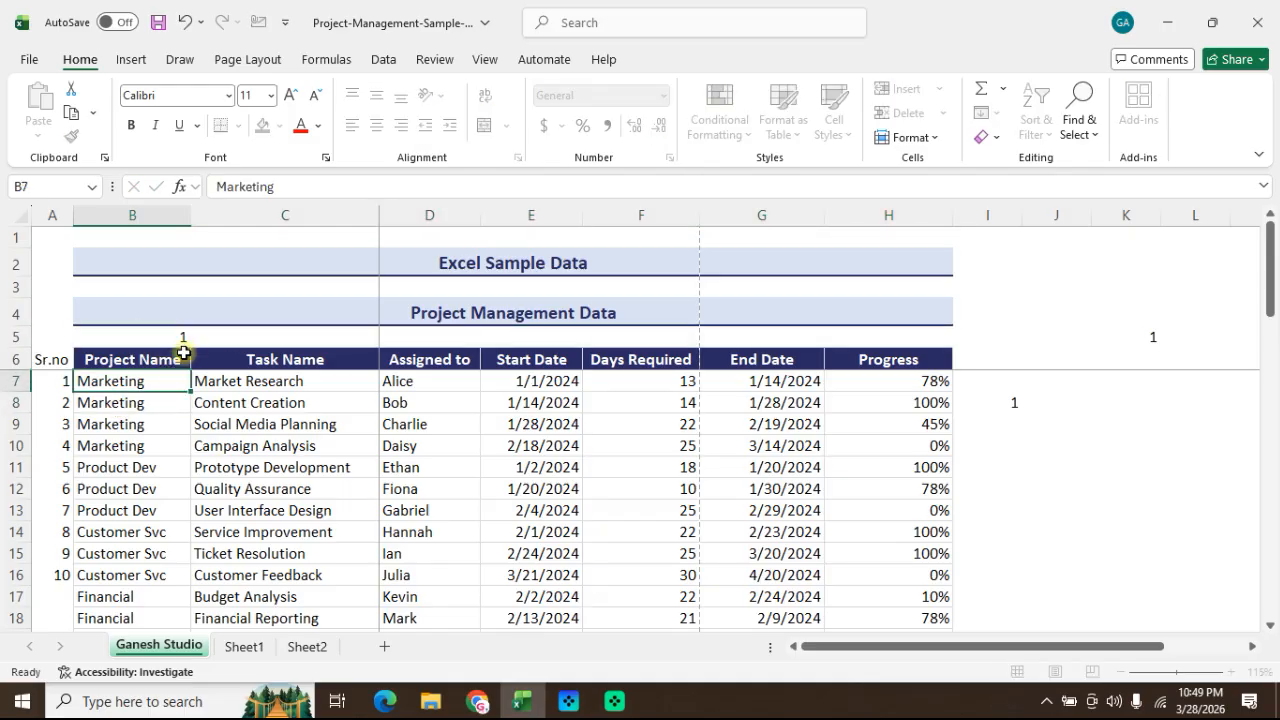
# Step: Fill B5:H5 above the table headers with a linear row series using step value 1
pyautogui.click(236, 344)
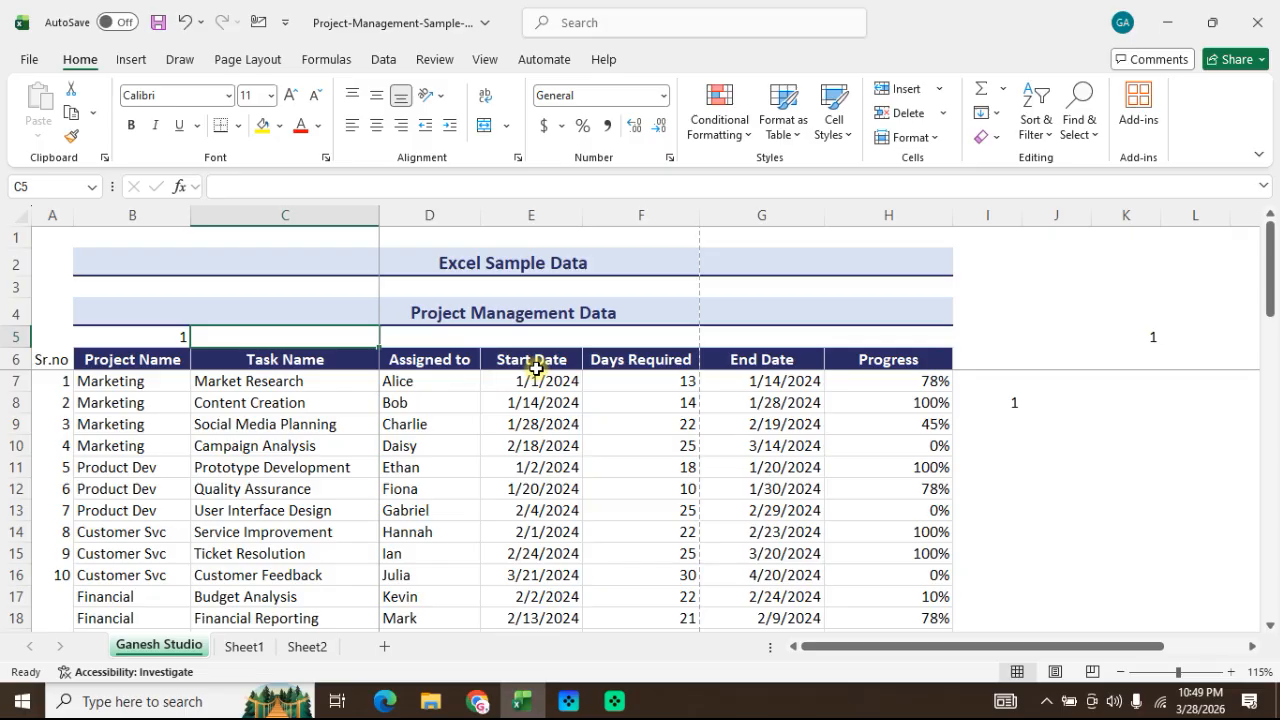
pyautogui.click(197, 358)
pyautogui.click(157, 341)
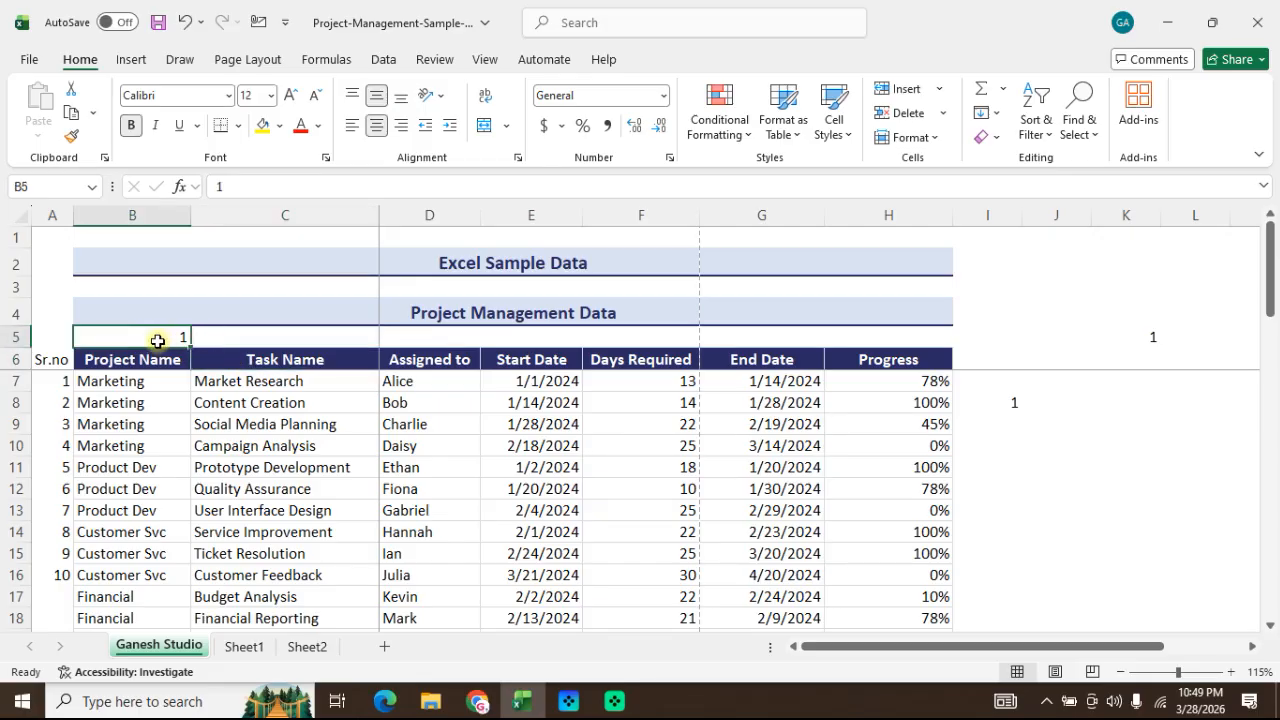
pyautogui.moveTo(167, 341); pyautogui.dragTo(867, 335)
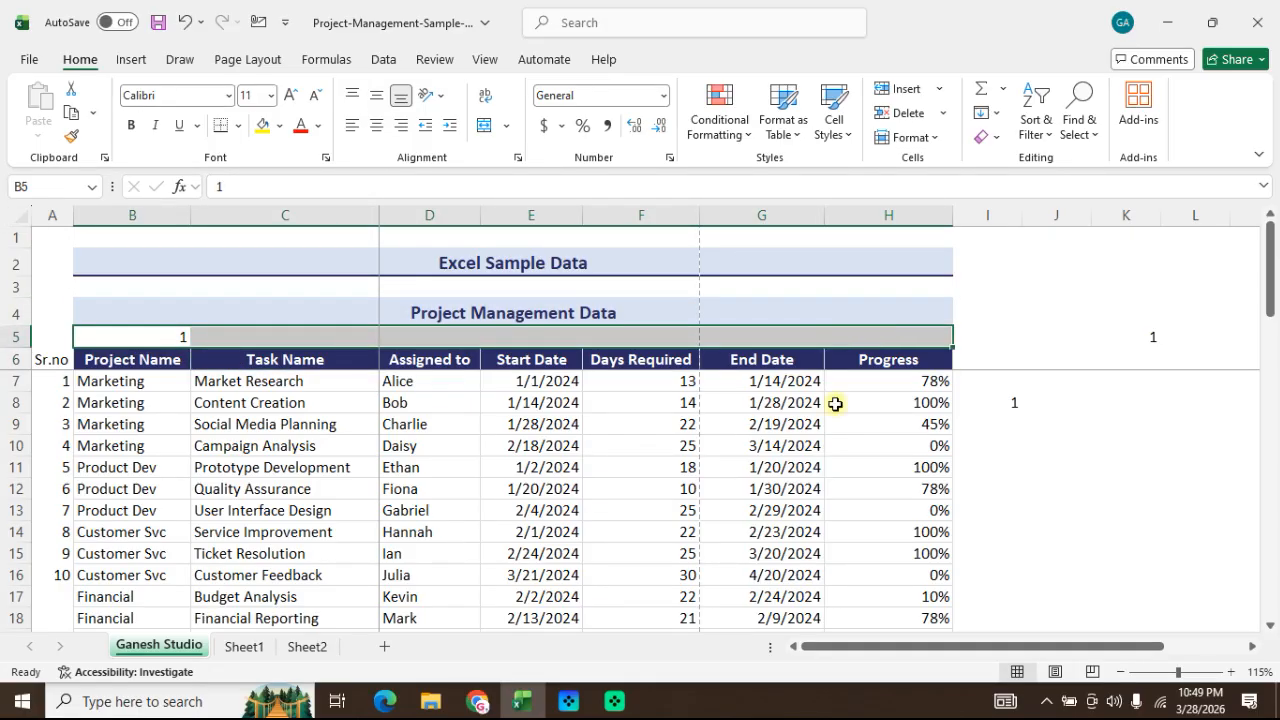
pyautogui.click(986, 113)
pyautogui.click(1029, 272)
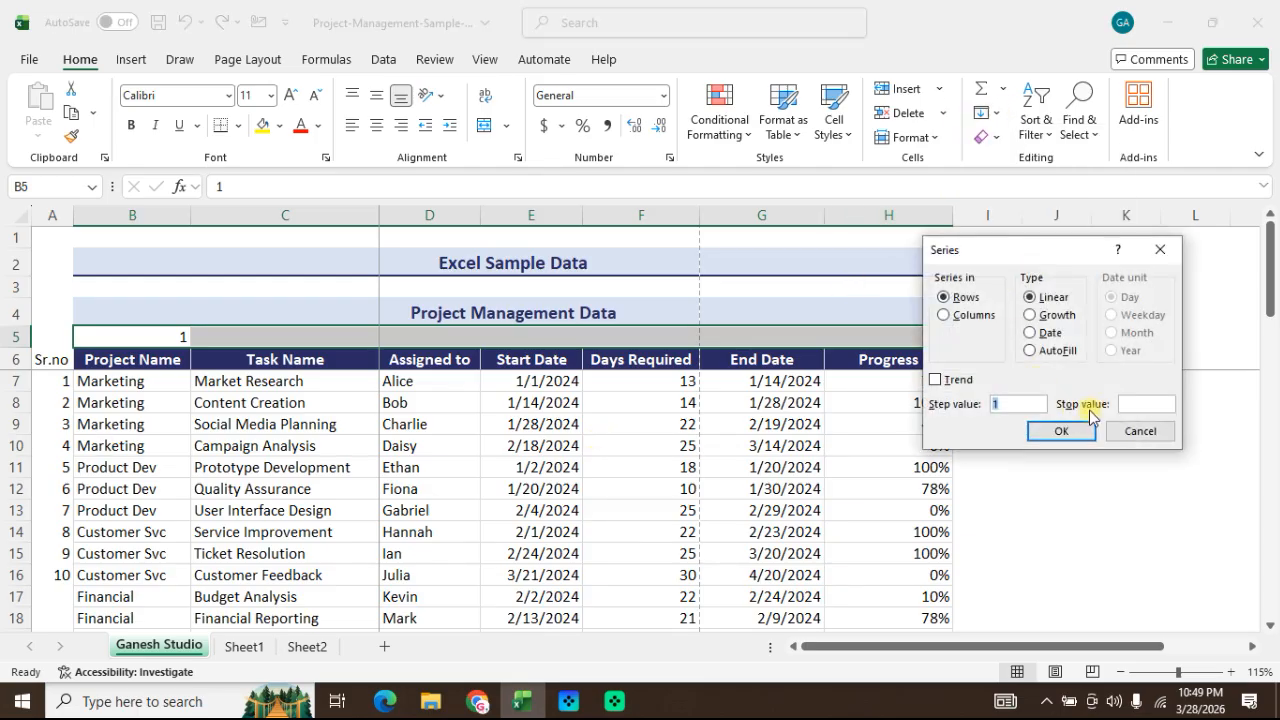
pyautogui.click(1060, 432)
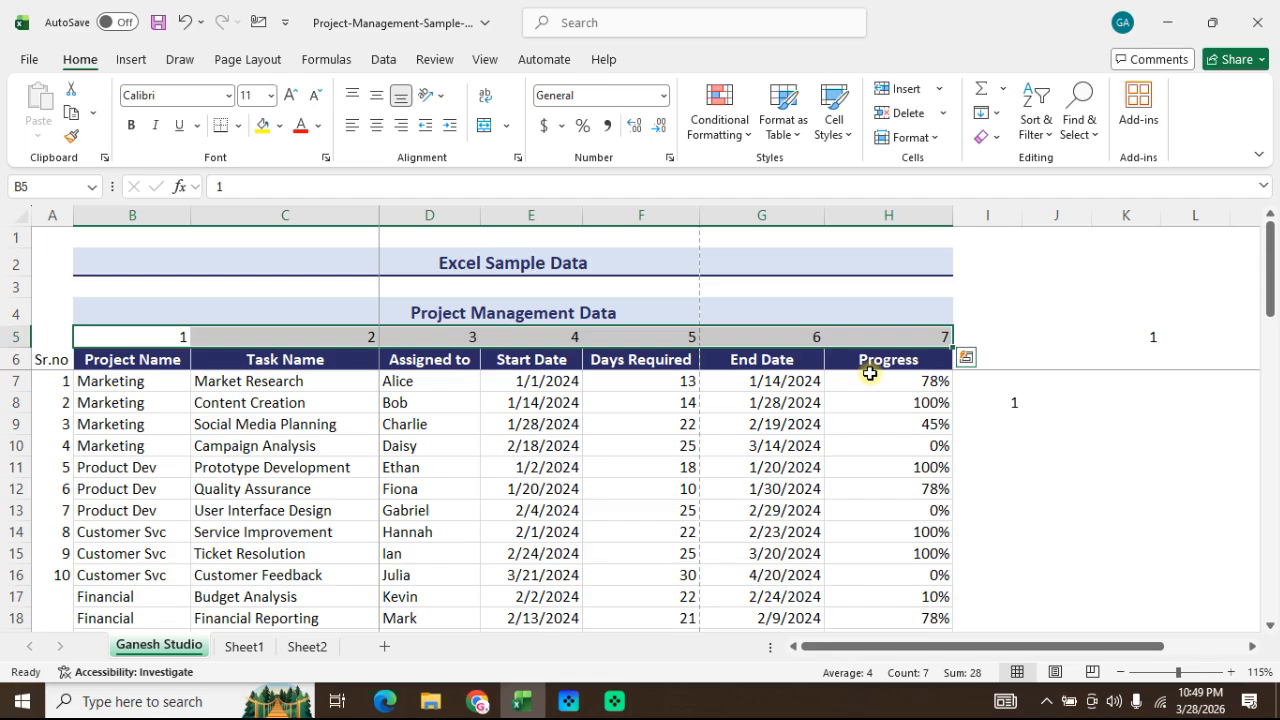
# Step: Clear the stray values from the range I5:K11 beside the table
pyautogui.click(997, 122)
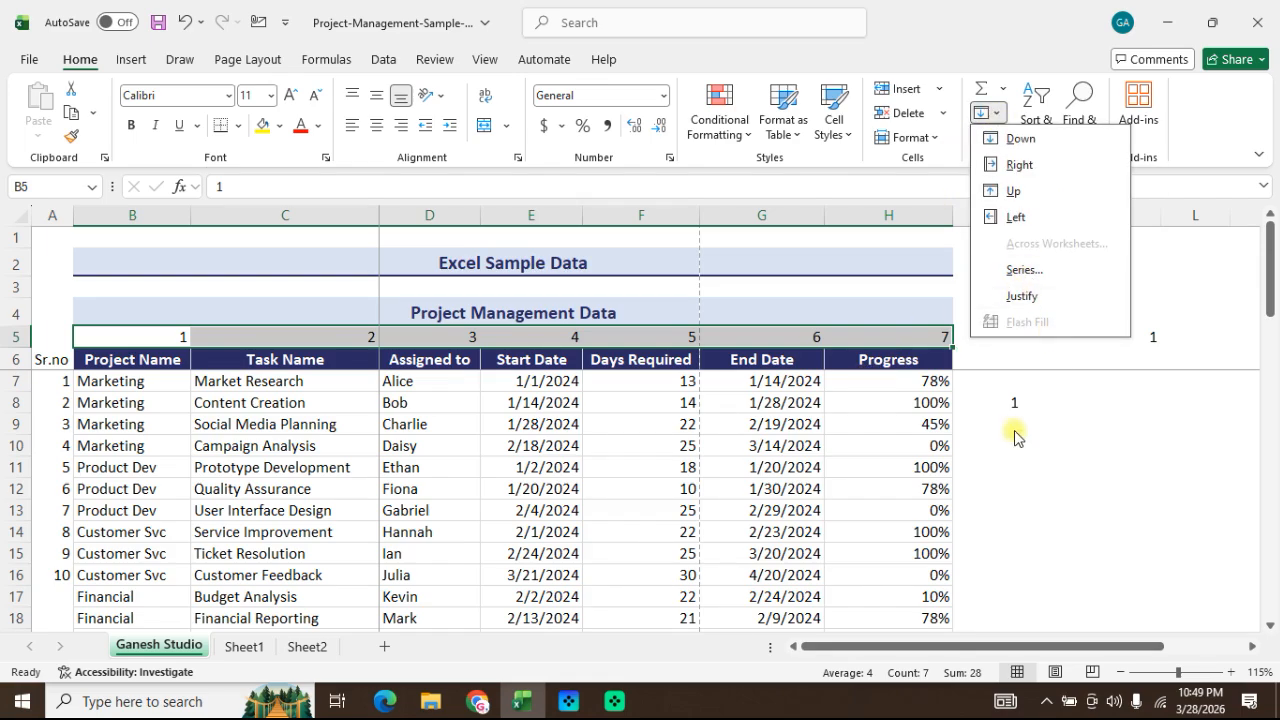
pyautogui.click(1015, 466)
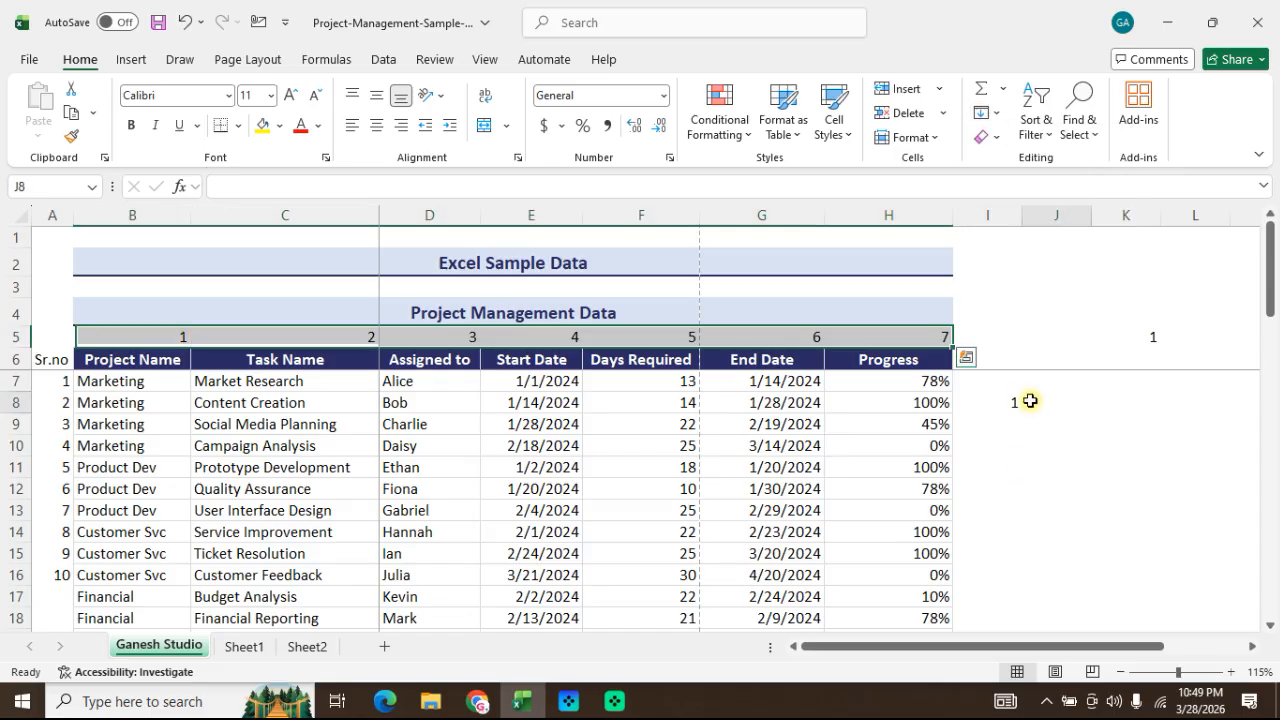
pyautogui.click(1022, 402)
pyautogui.moveTo(1006, 334); pyautogui.dragTo(1155, 475)
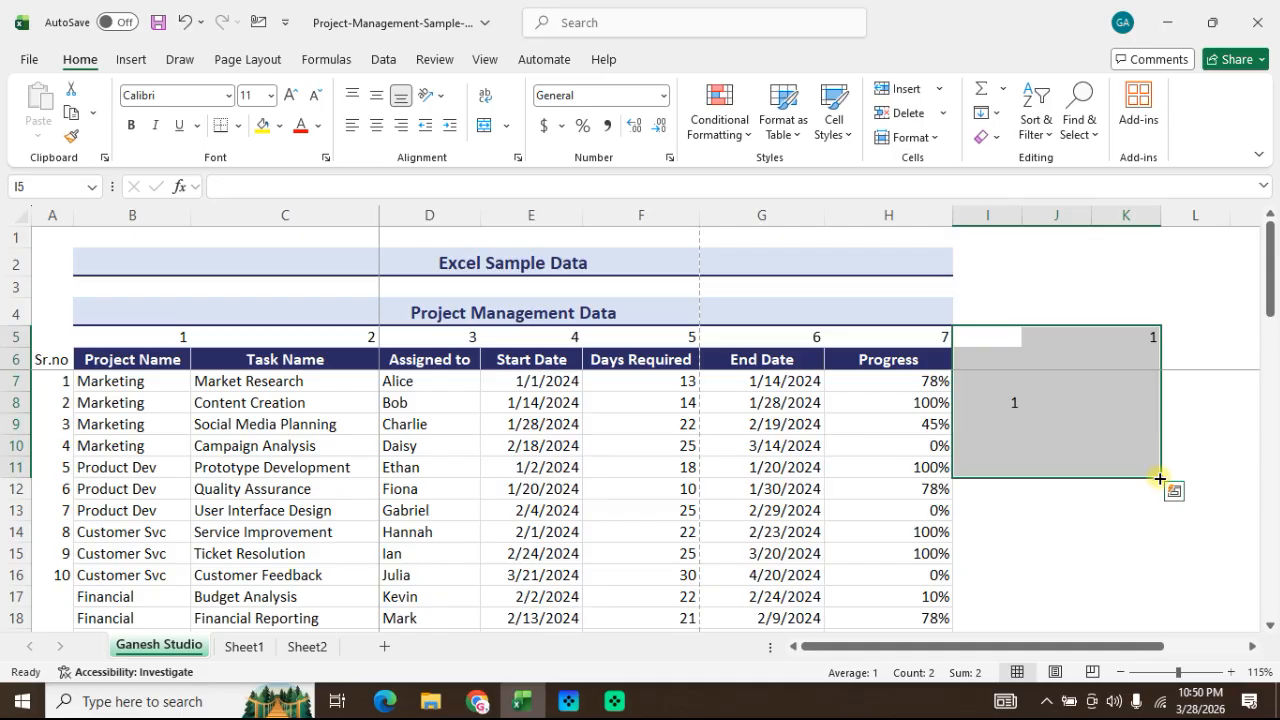
pyautogui.click(1062, 256)
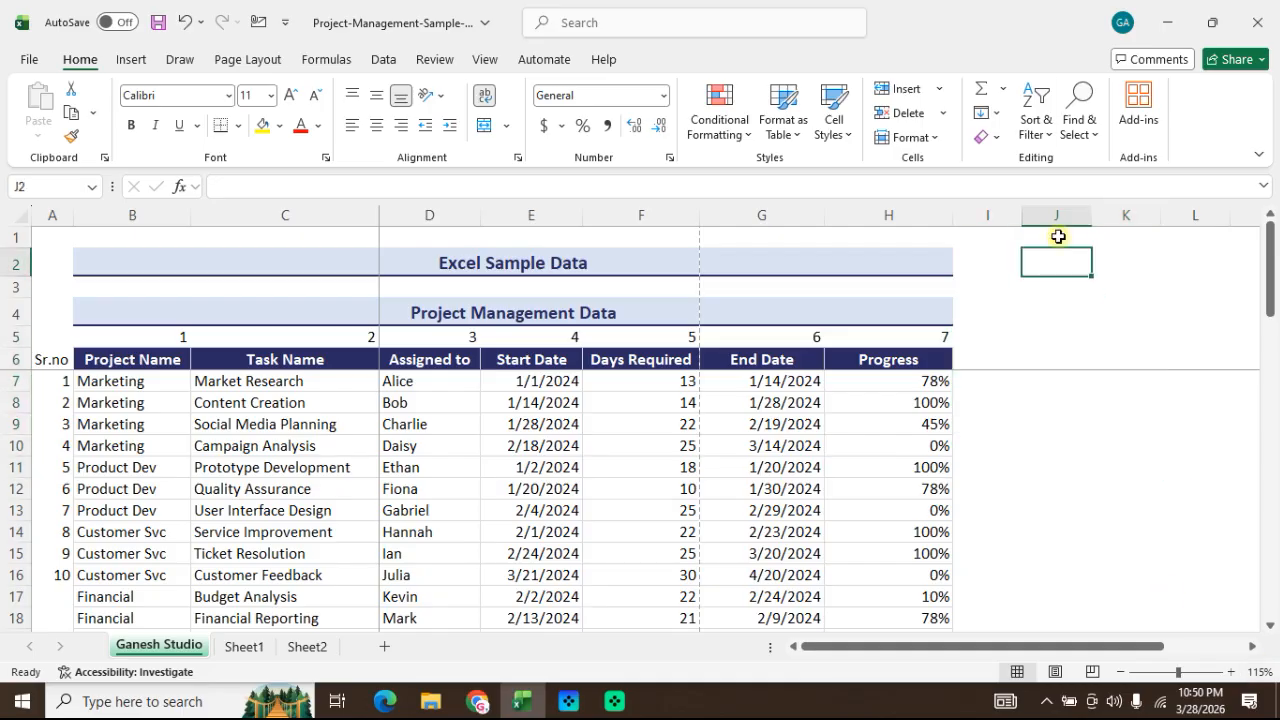
# Step: Enter the words "YT", "Ganesh" and "Studio" in cells J7, J8 and J9
pyautogui.click(1027, 358)
pyautogui.click(1042, 390)
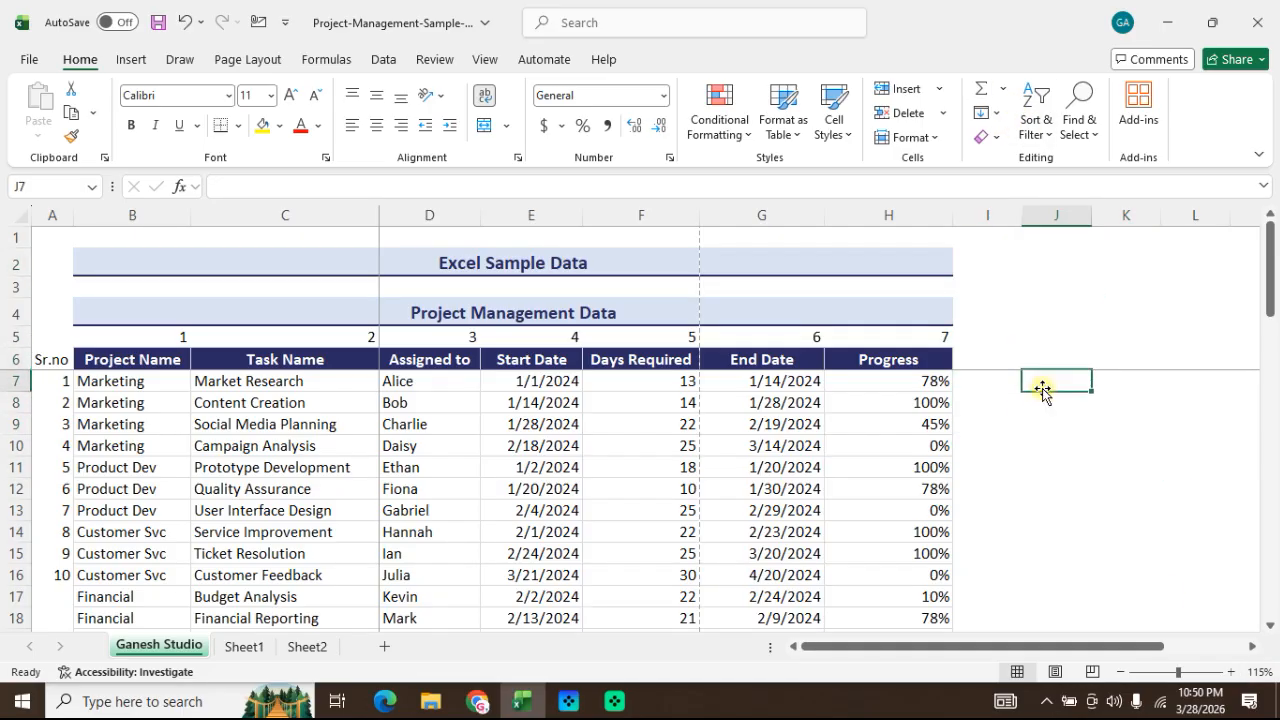
pyautogui.click(1046, 420)
pyautogui.moveTo(1054, 376); pyautogui.dragTo(1055, 404)
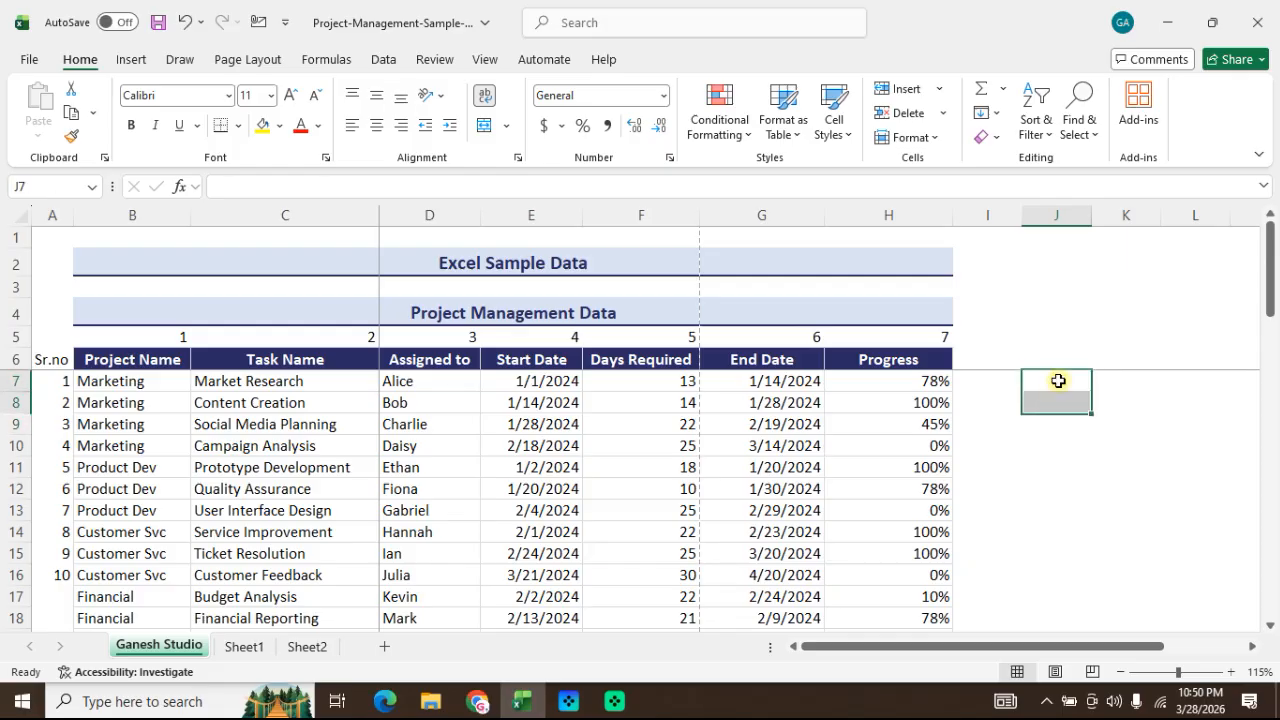
pyautogui.click(1058, 381)
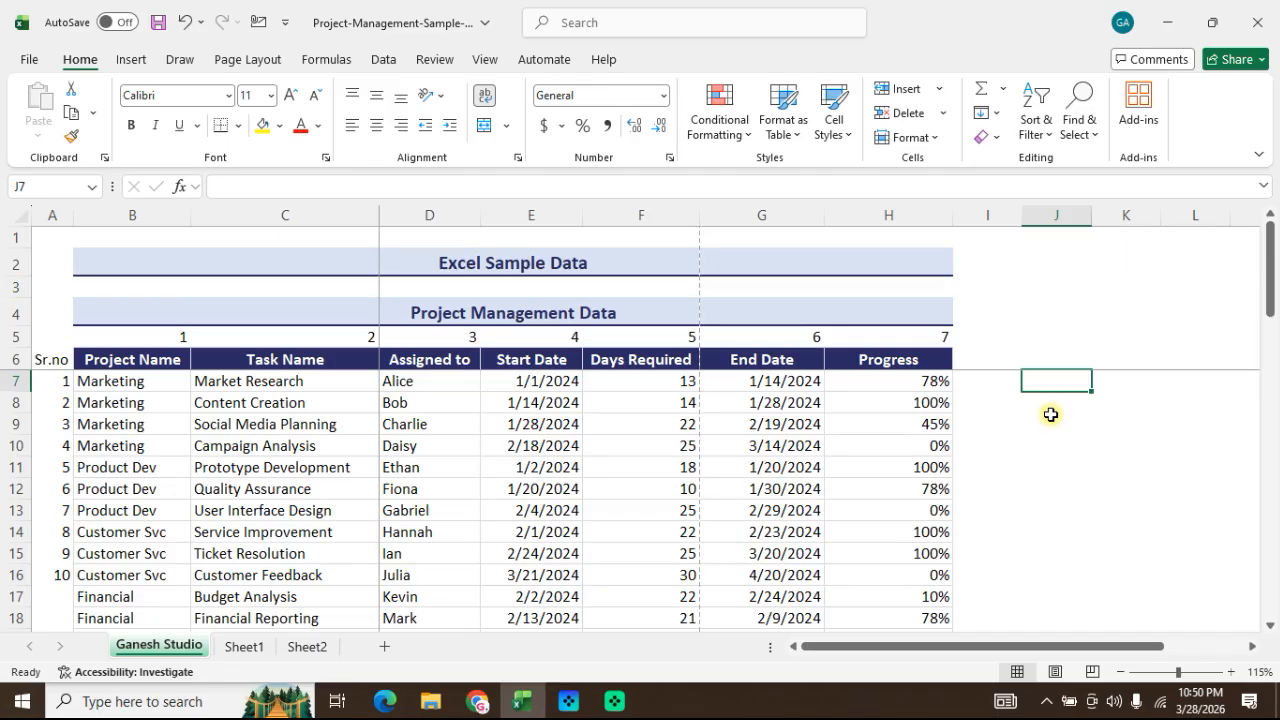
pyautogui.write('YT')
pyautogui.press('Return')
pyautogui.write('Gane')
pyautogui.press('Return')
pyautogui.write('S')
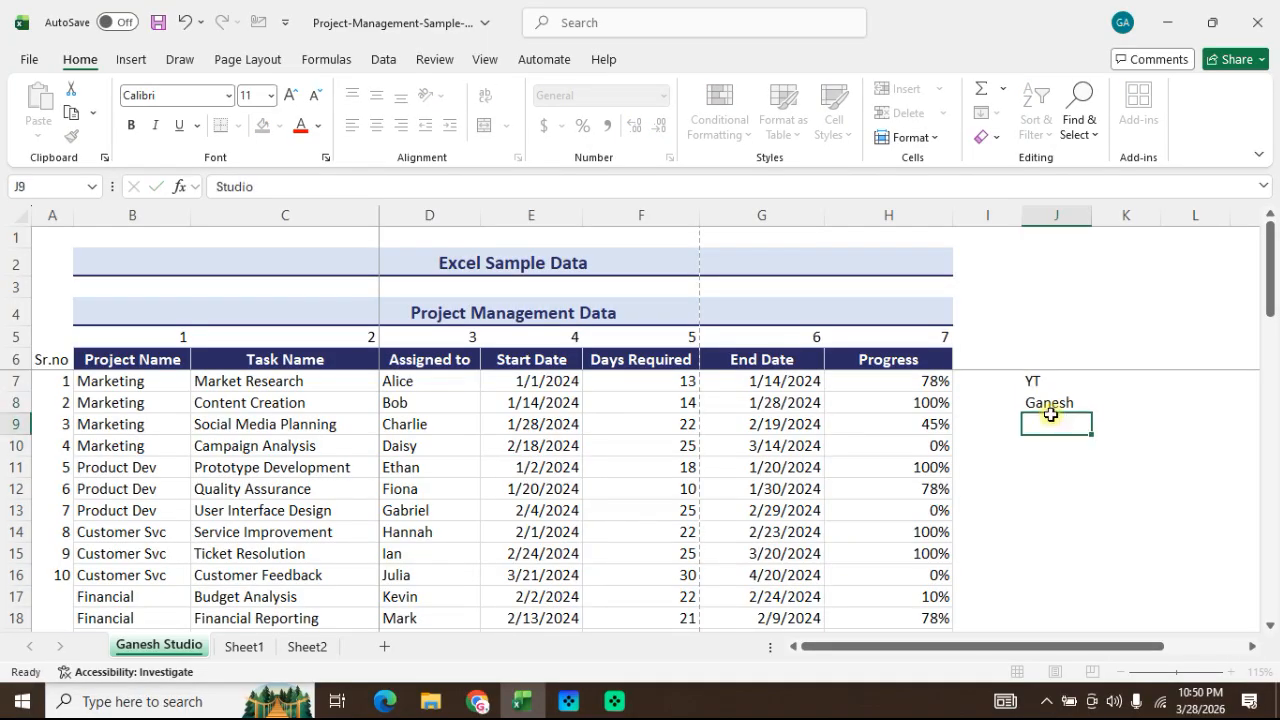
pyautogui.write('tudio')
pyautogui.press('Return')
pyautogui.press('Up')
pyautogui.press('Up')
pyautogui.press('Up')
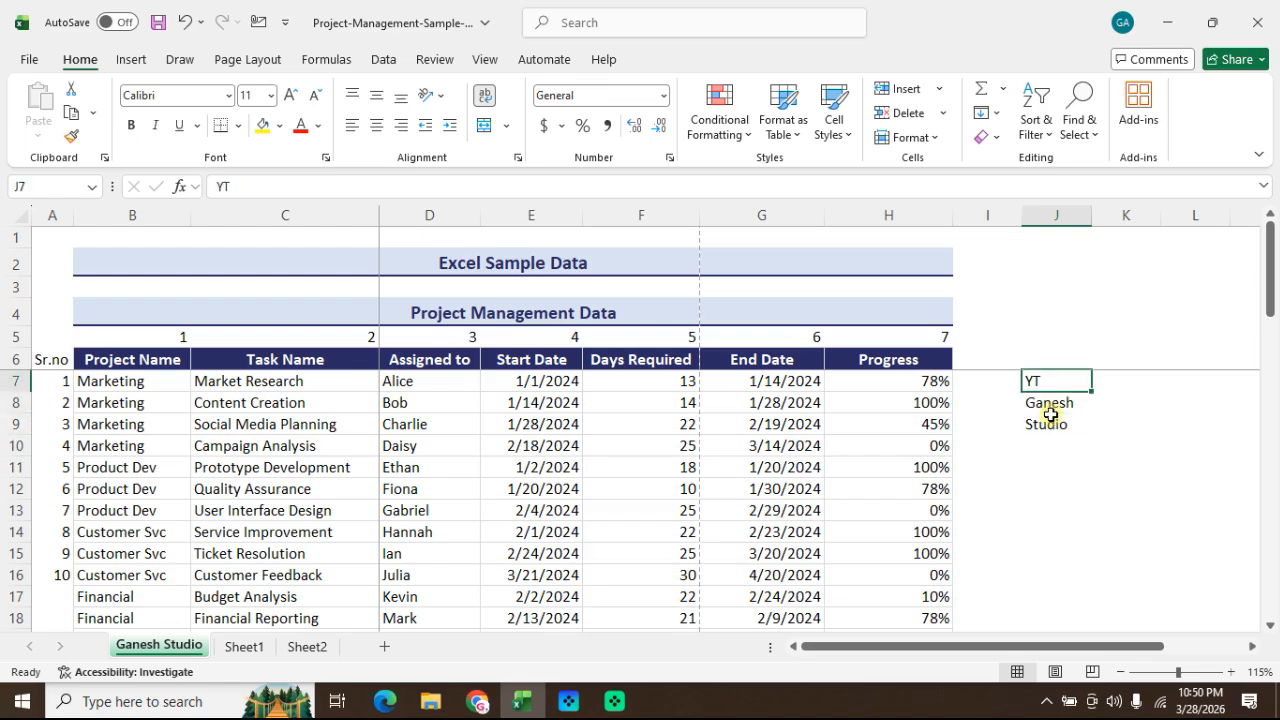
pyautogui.keyDown('shift'); pyautogui.click(1051, 420); pyautogui.keyUp('shift')
pyautogui.press('Down')
pyautogui.press('Up')
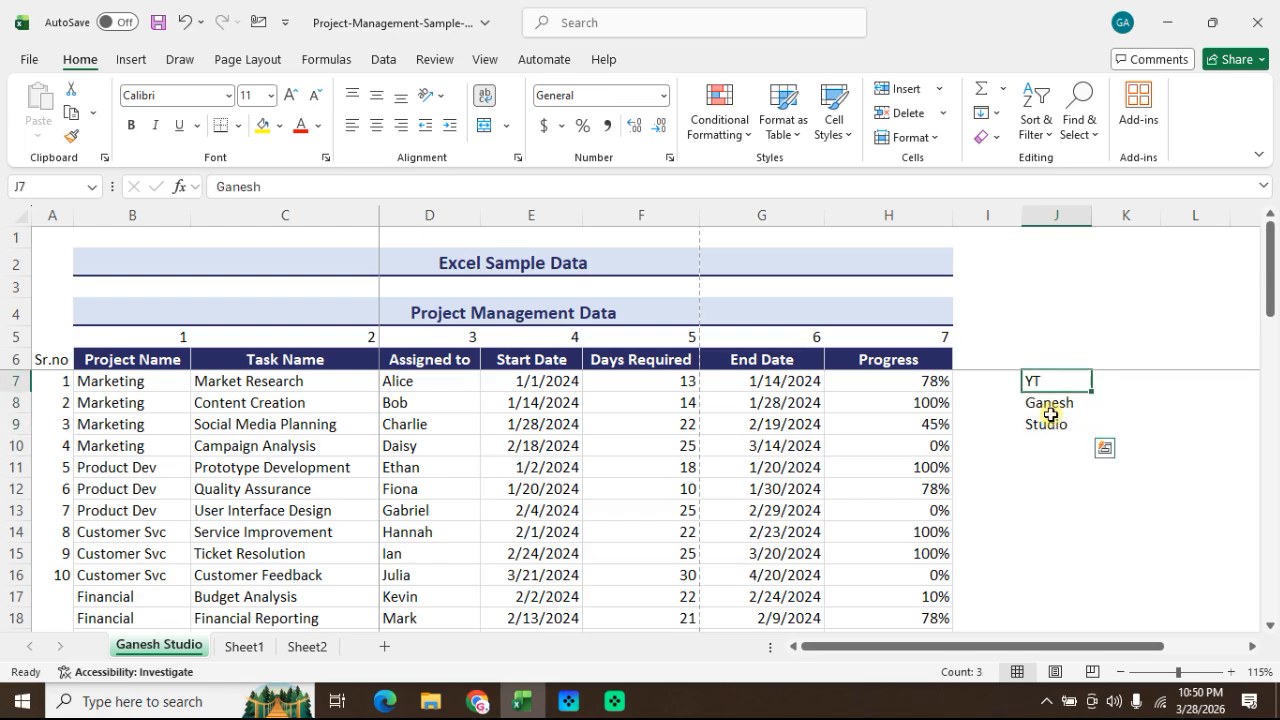
pyautogui.hotkey('shift', 'Down')
pyautogui.hotkey('shift', 'Down')
pyautogui.press('Down')
pyautogui.press('Up')
pyautogui.hotkey('shift', 'Down')
pyautogui.hotkey('shift', 'Down')
pyautogui.press('Down')
pyautogui.press('Up')
pyautogui.press('Right')
pyautogui.press('Left')
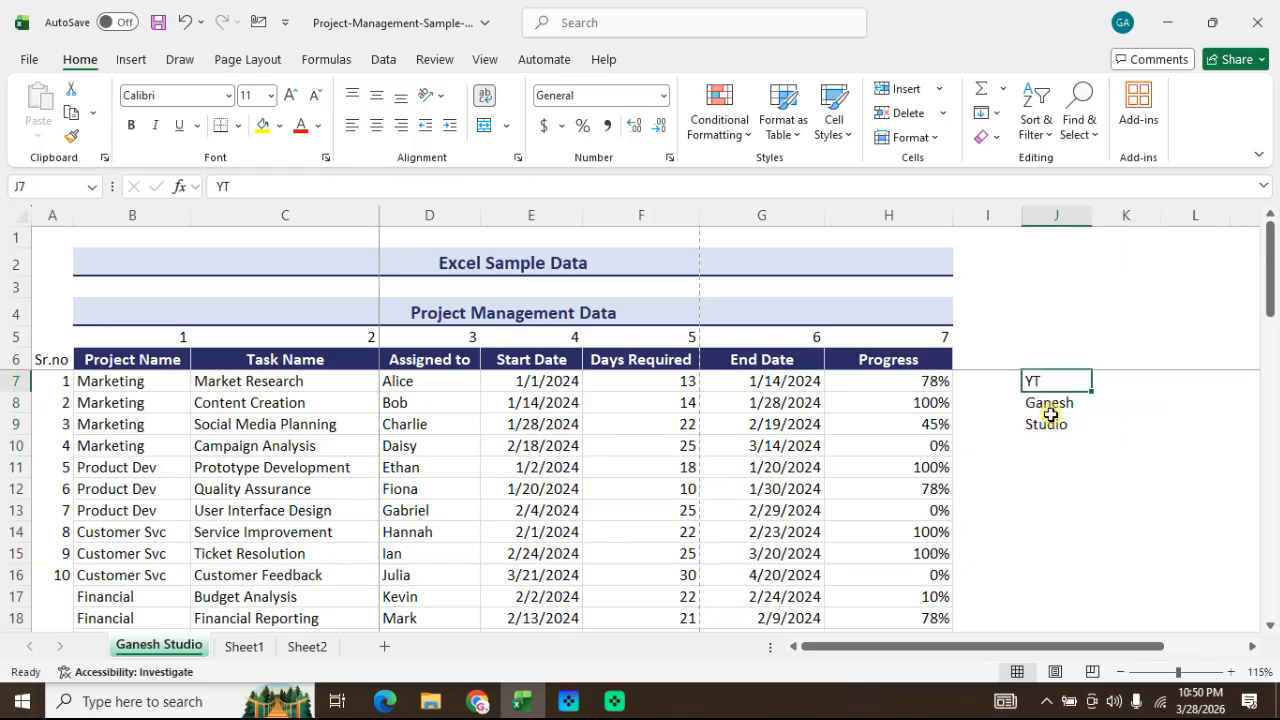
# Step: Widen column J and combine the words in J7:J9 into cell J7 with Fill Justify
pyautogui.moveTo(1091, 214); pyautogui.dragTo(1225, 229)
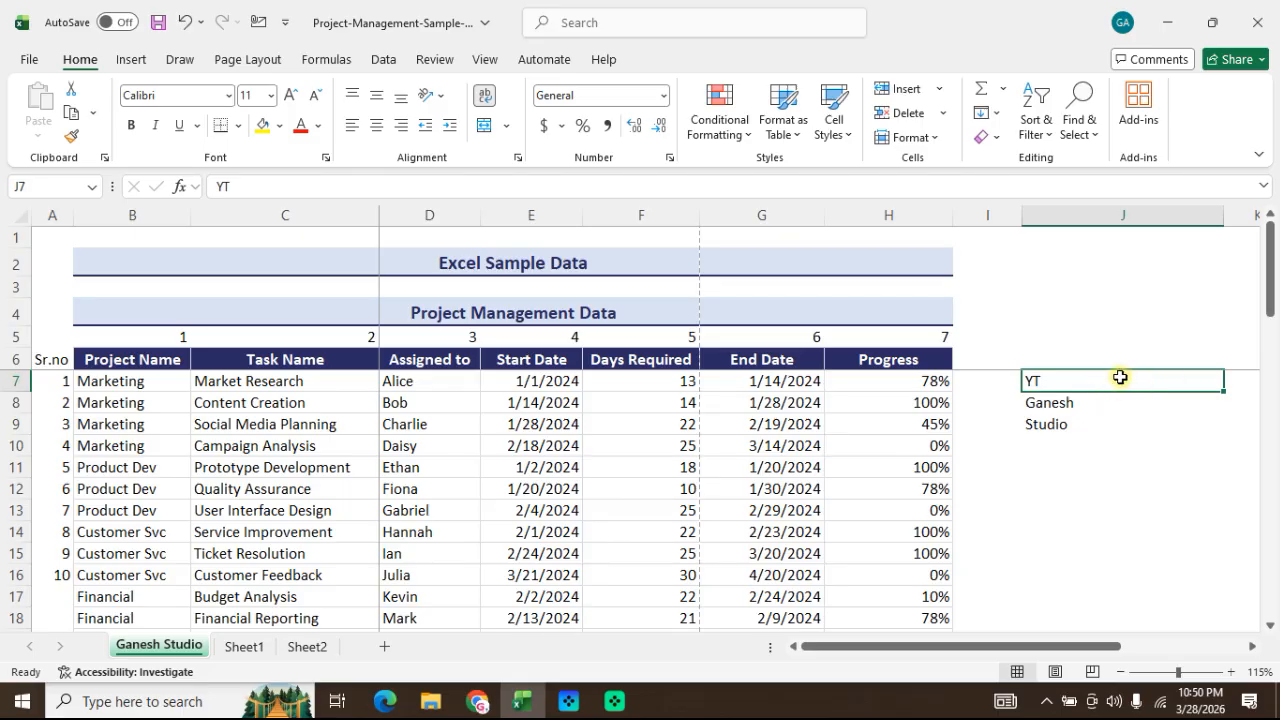
pyautogui.click(1058, 447)
pyautogui.click(1083, 403)
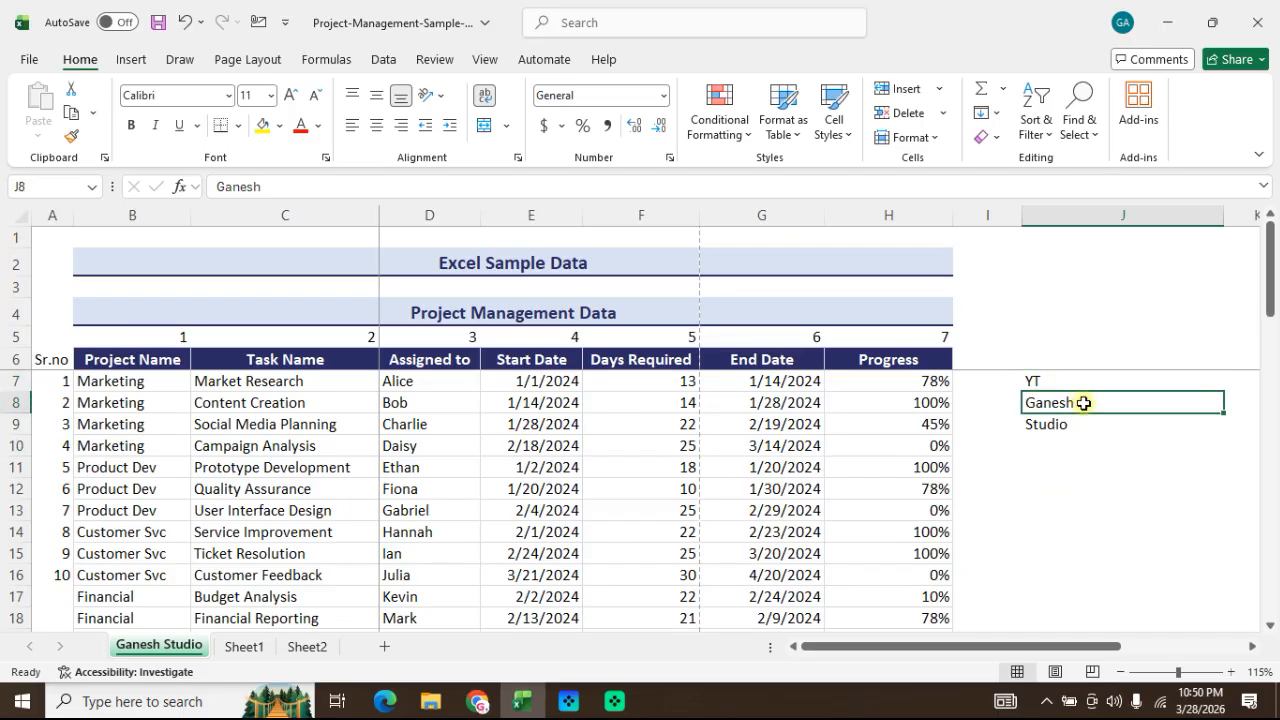
pyautogui.moveTo(1083, 374); pyautogui.dragTo(1083, 422)
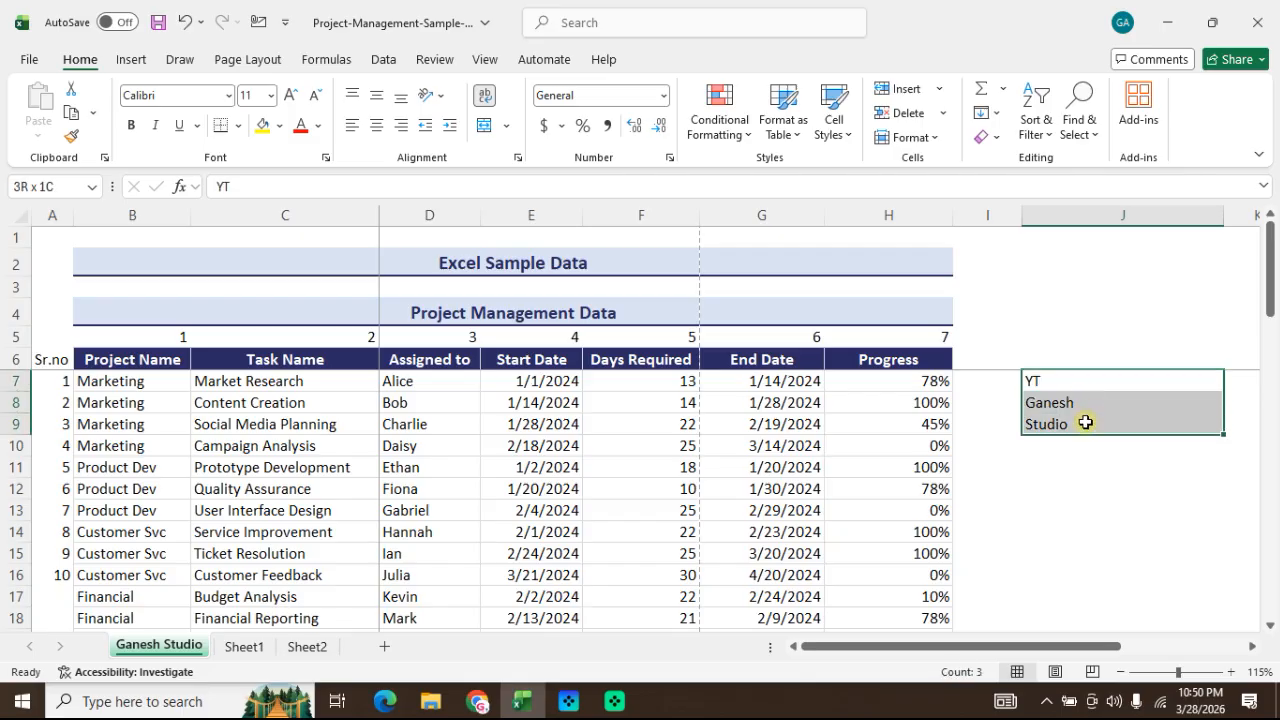
pyautogui.click(990, 112)
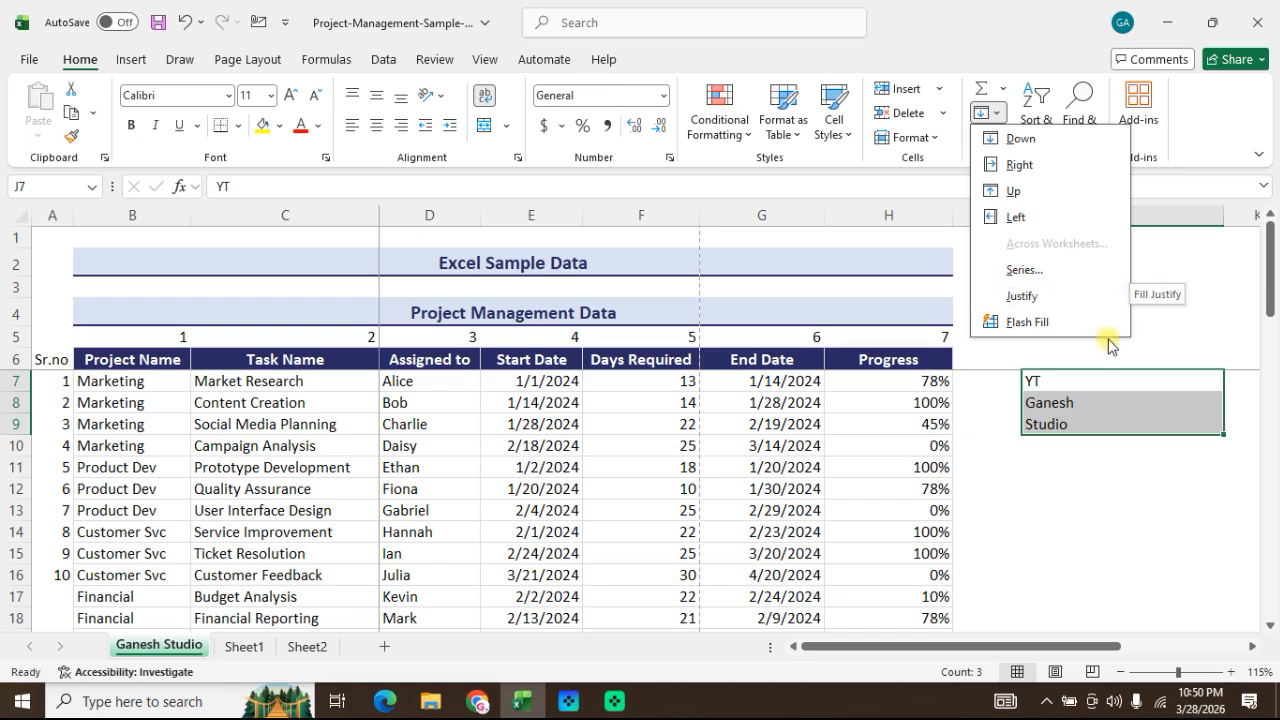
pyautogui.click(1033, 298)
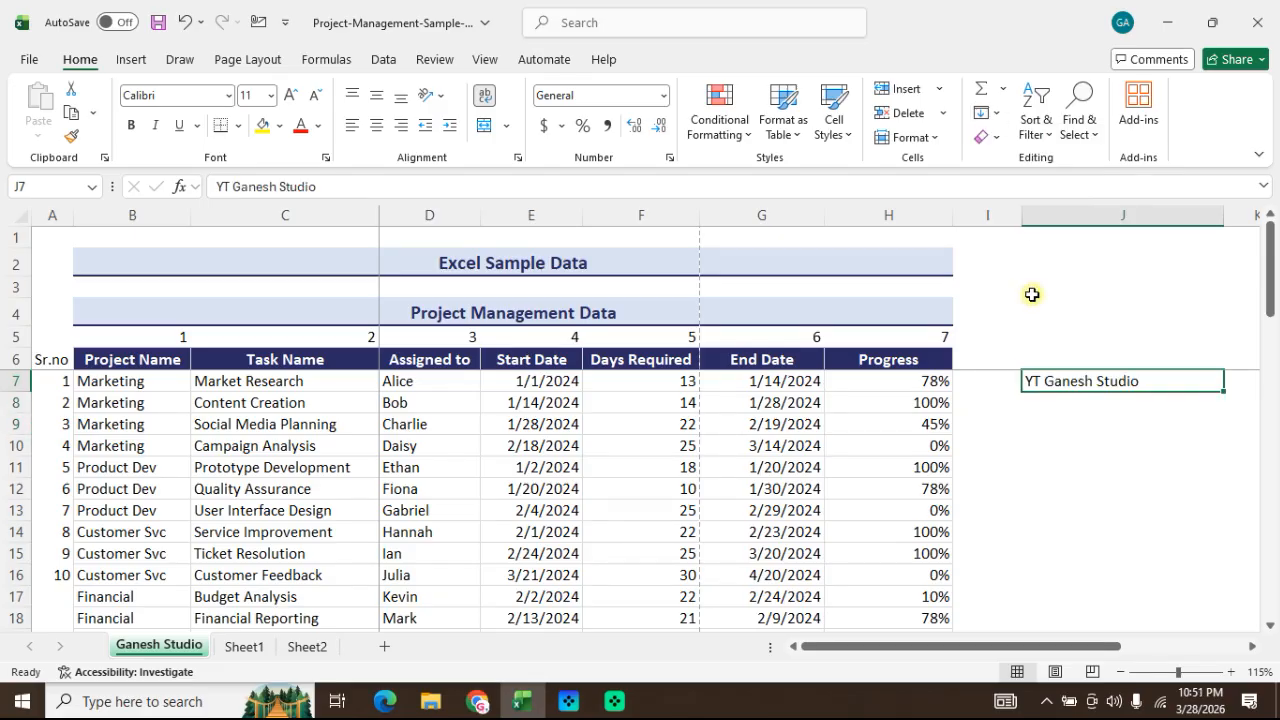
pyautogui.click(1070, 403)
pyautogui.click(1034, 380)
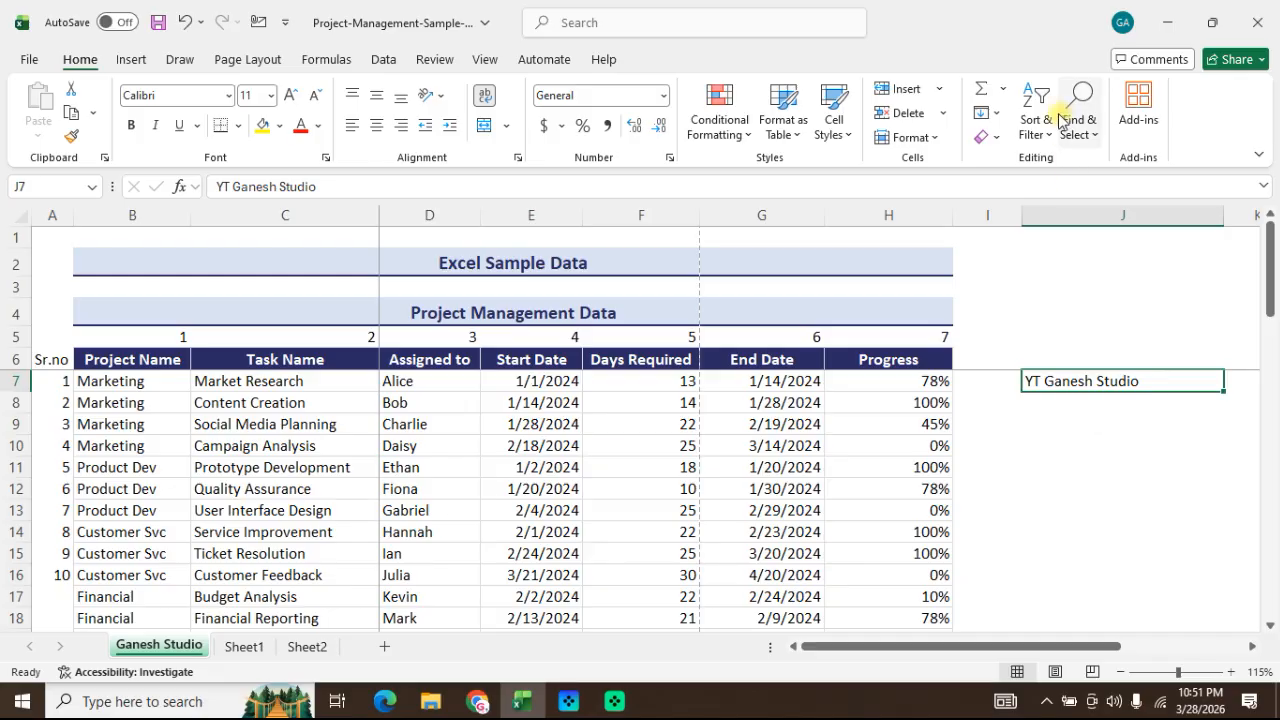
pyautogui.click(995, 119)
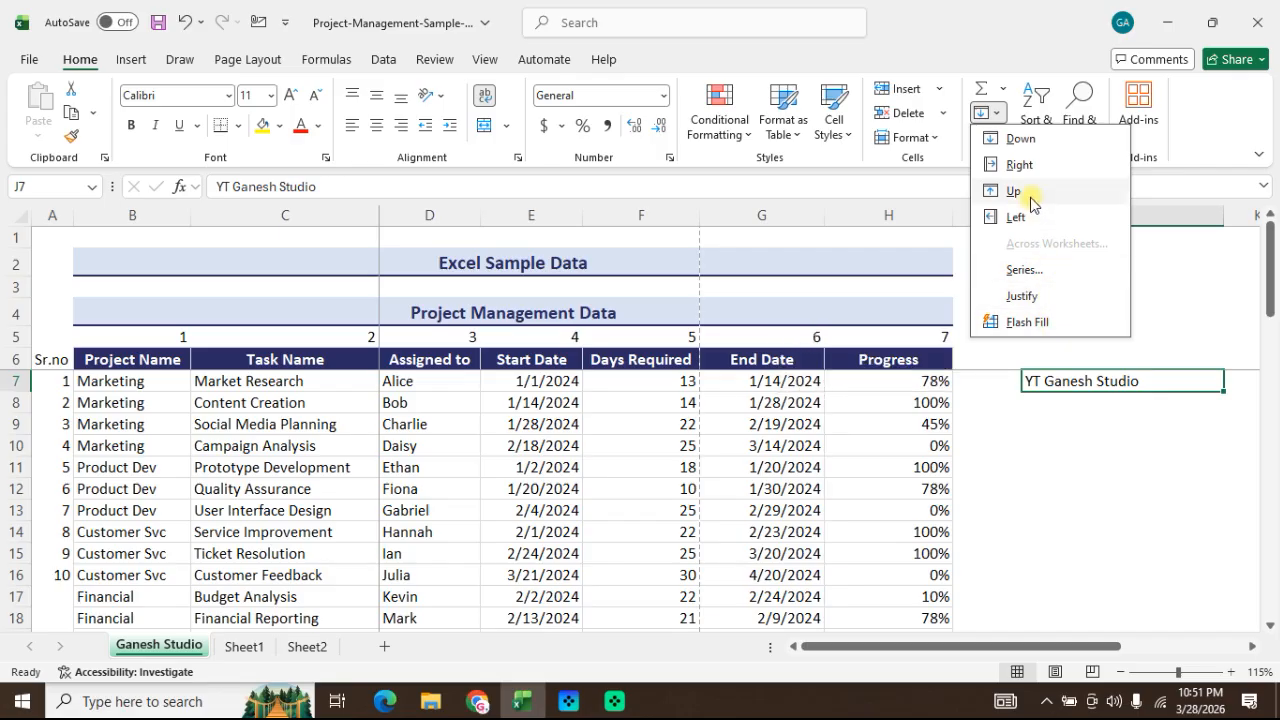
pyautogui.click(1050, 463)
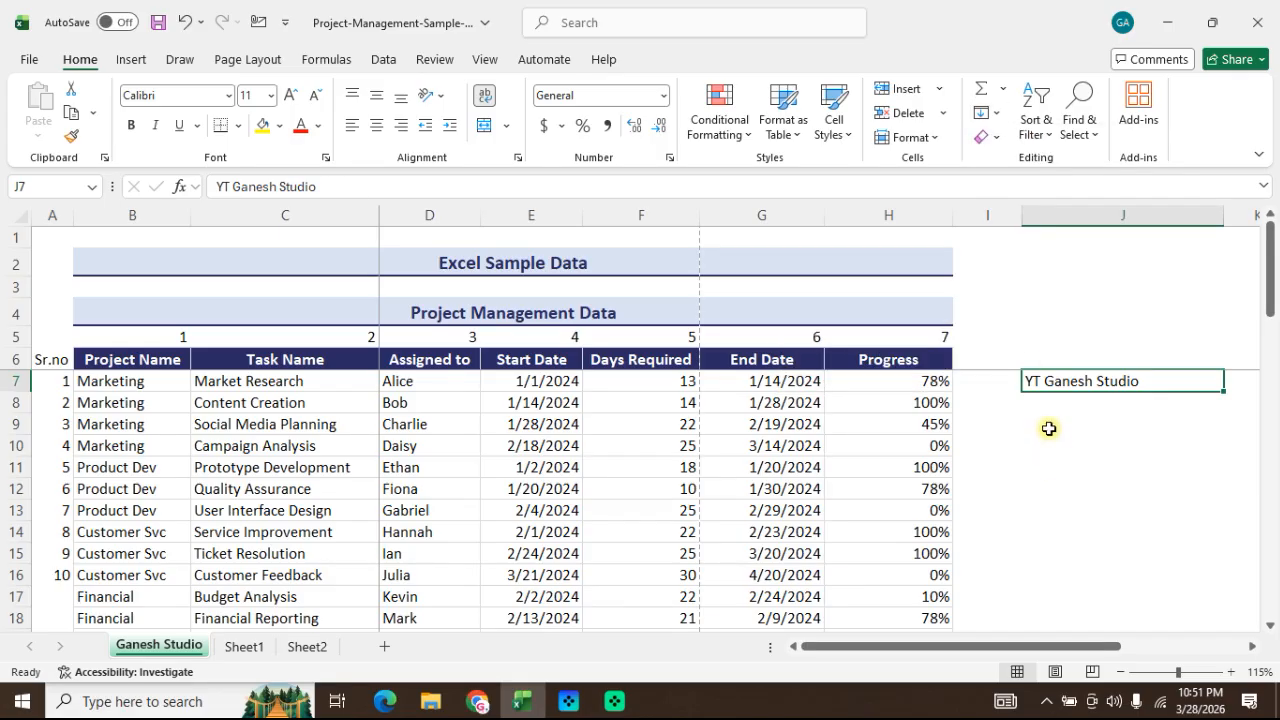
pyautogui.click(1049, 407)
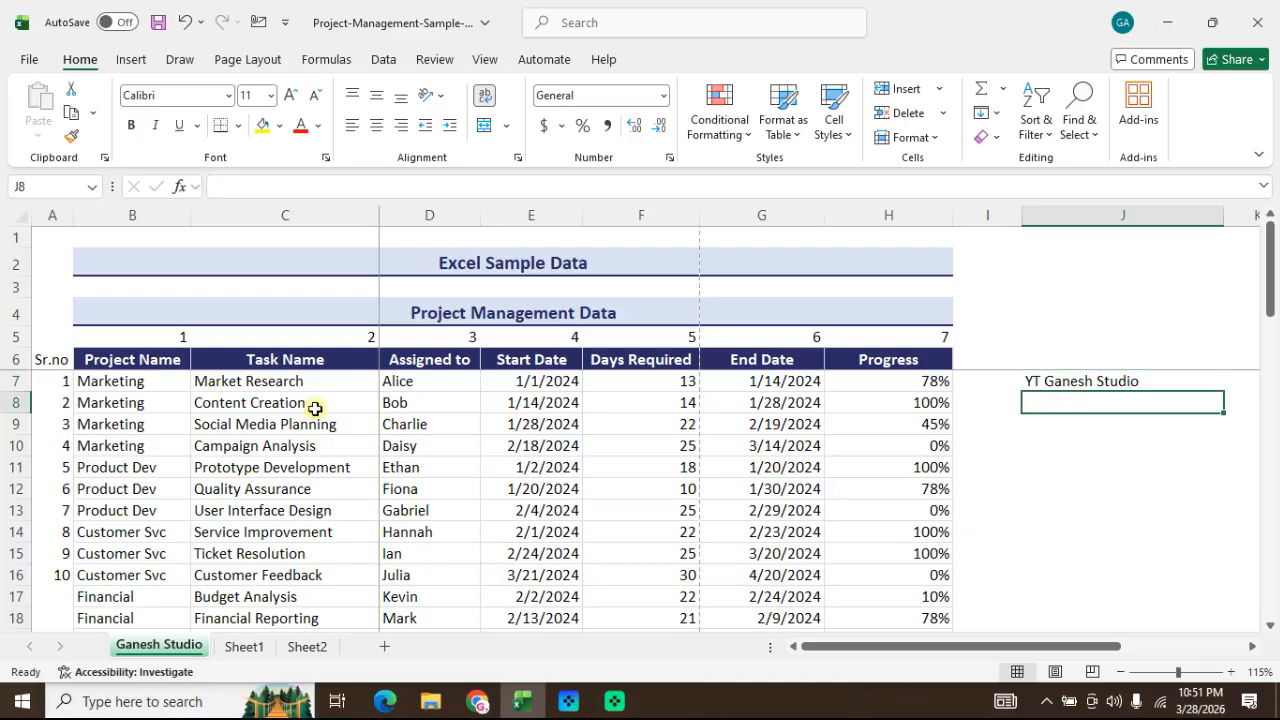
# Step: Insert a blank column between the Task Name and Assigned to columns
pyautogui.click(412, 362)
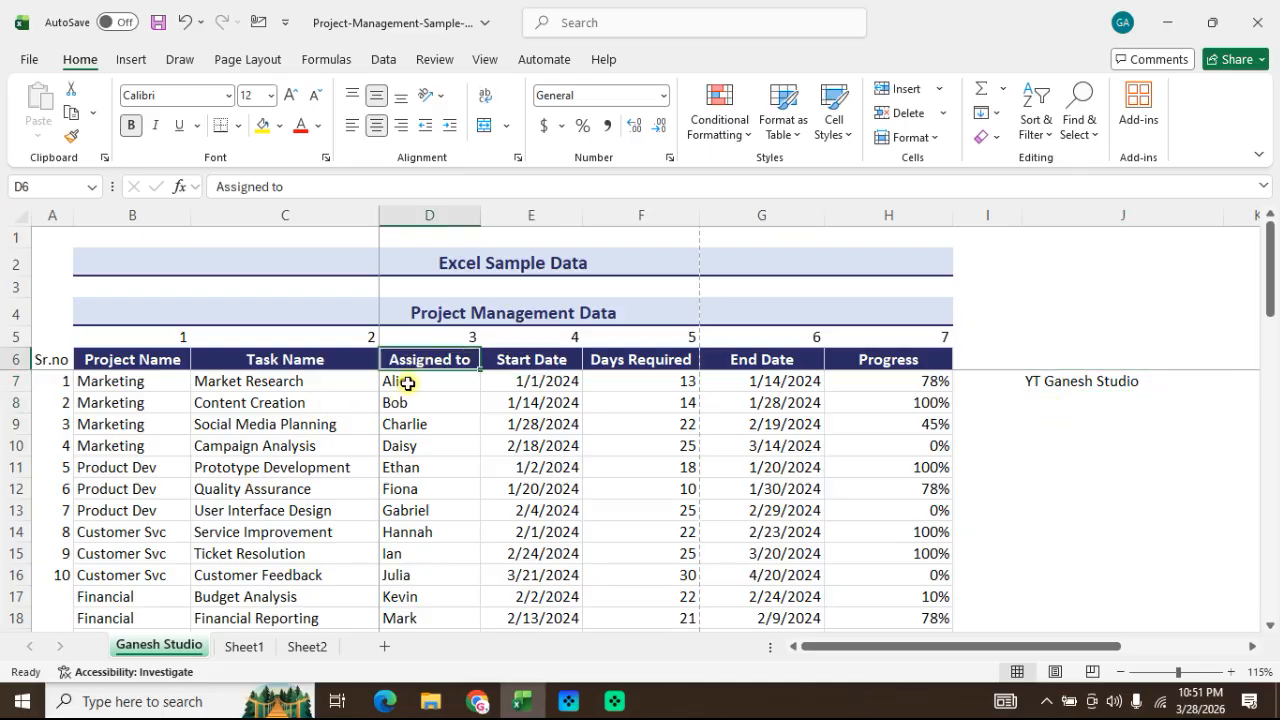
pyautogui.click(401, 420)
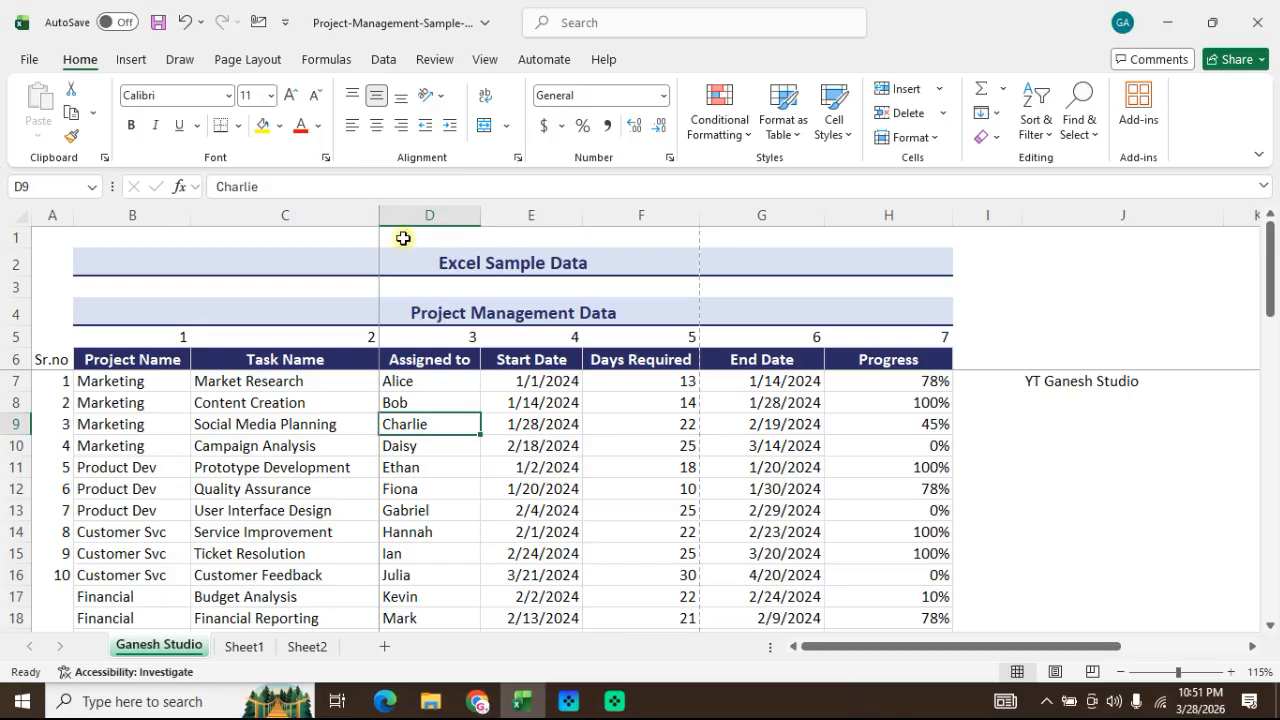
pyautogui.click(408, 210)
pyautogui.hotkey('alt', 'i')
pyautogui.press('c')
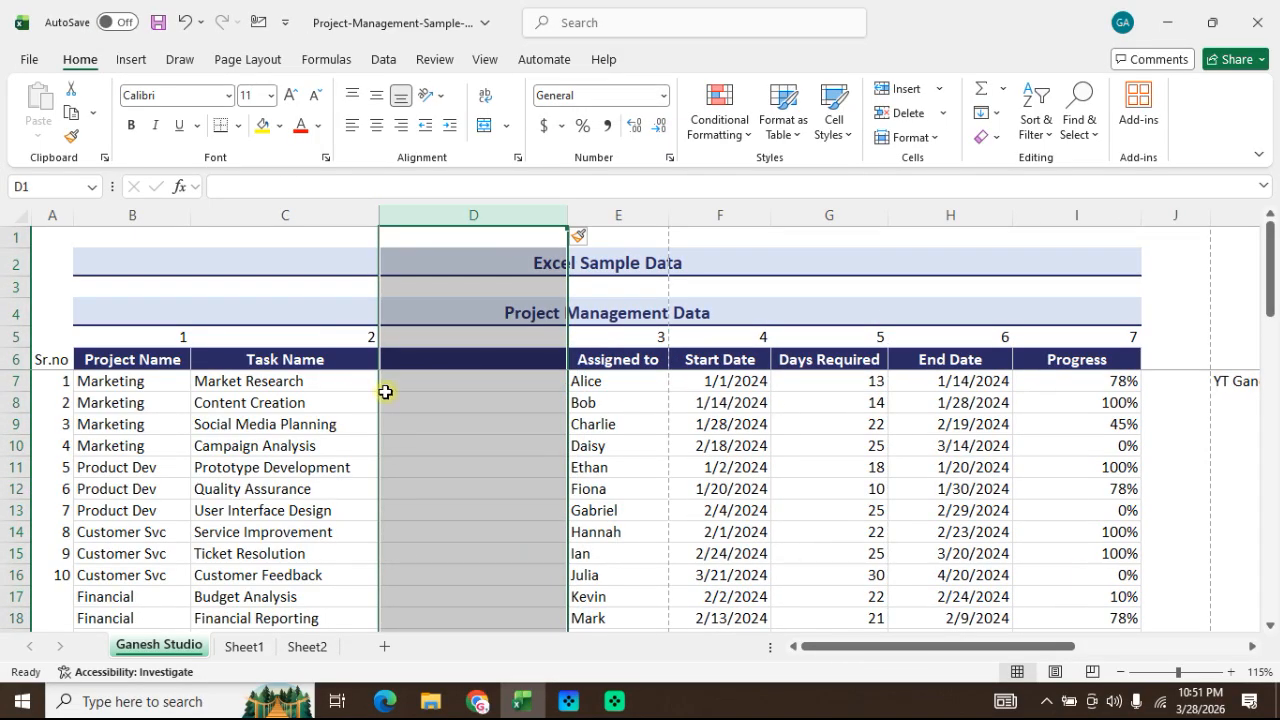
pyautogui.click(385, 393)
pyautogui.click(452, 388)
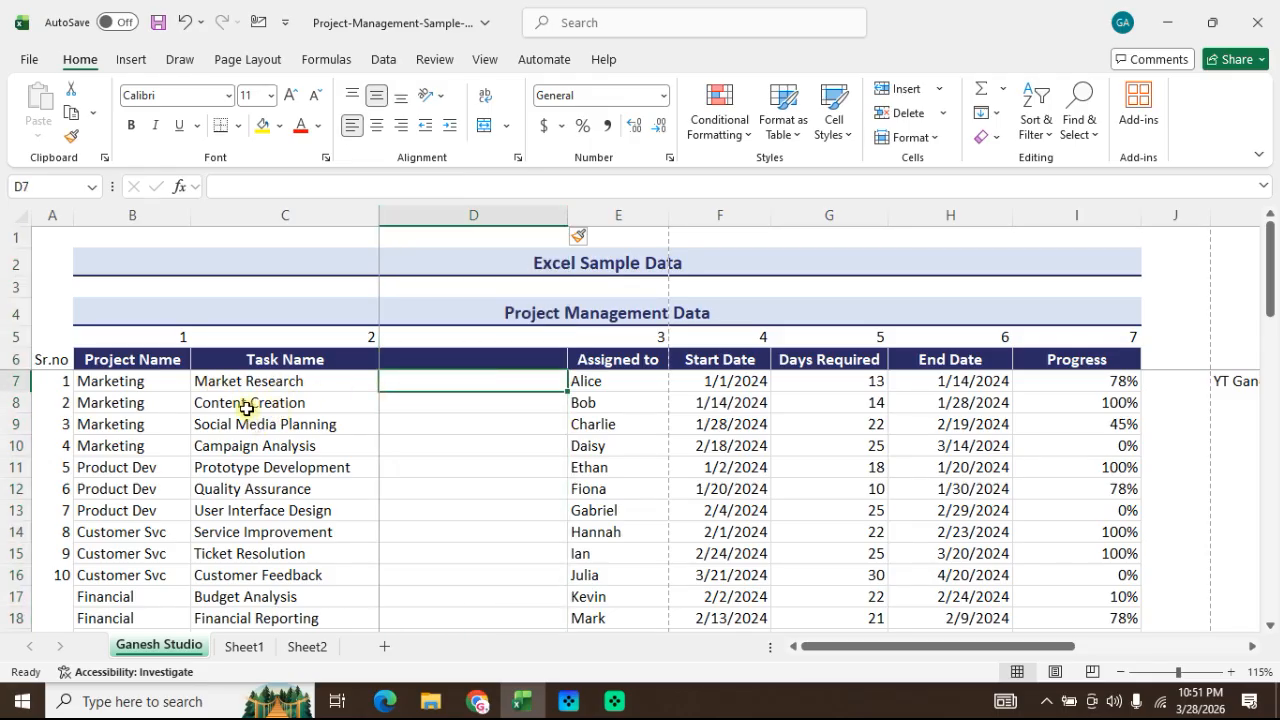
# Step: Enter "Research" in cell D7 as the sample last word of the first task name
pyautogui.scroll(-3, 259, 530)
pyautogui.scroll(-4, 261, 545)
pyautogui.scroll(7, 265, 540)
pyautogui.click(305, 447)
pyautogui.click(405, 388)
pyautogui.press('Up')
pyautogui.press('Up')
pyautogui.press('Down')
pyautogui.press('Down')
pyautogui.press('Down')
pyautogui.press('Up')
pyautogui.press('Up')
pyautogui.press('Down')
pyautogui.write('REs')
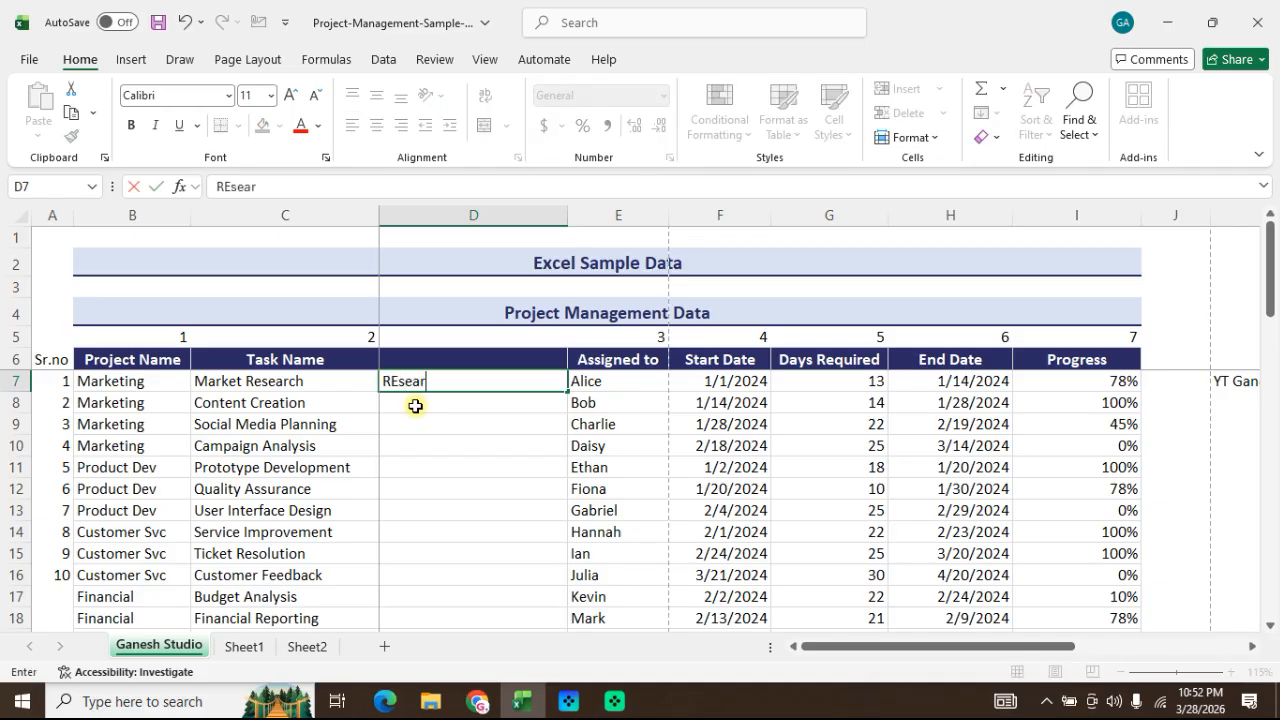
pyautogui.write('earch')
pyautogui.press('Return')
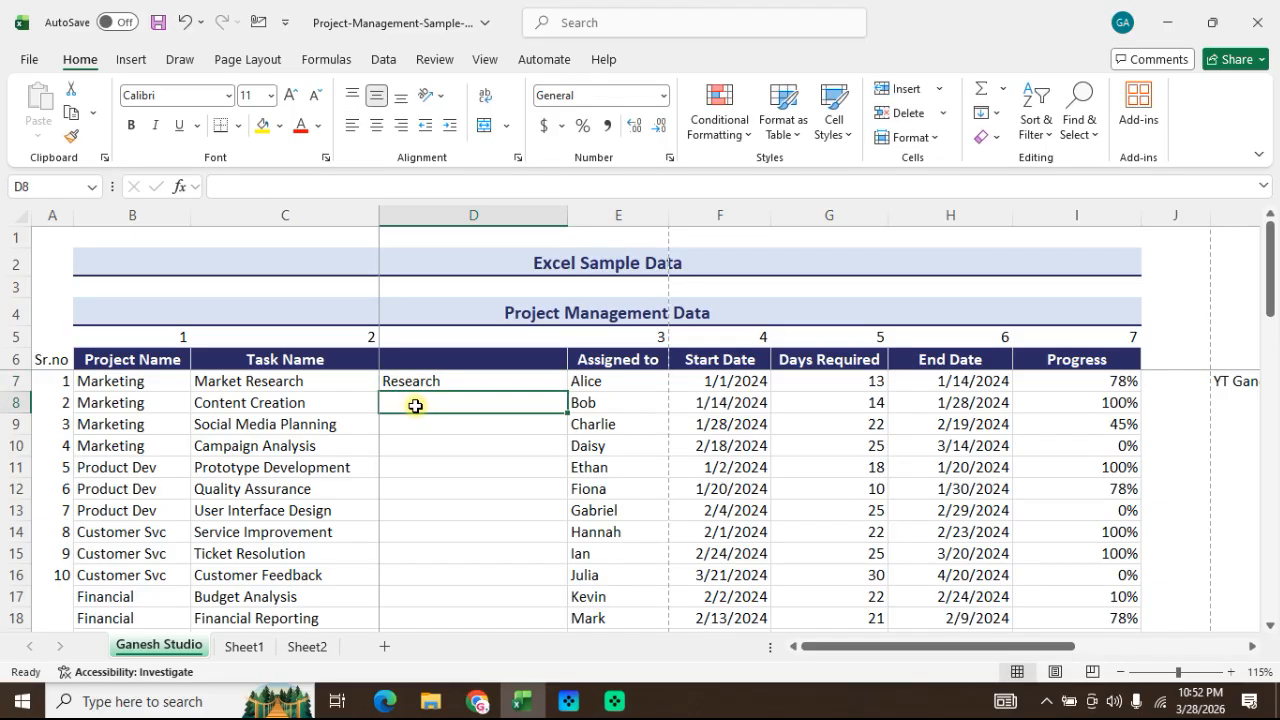
# Step: Enter "Creation" in cell D8 and accept the suggested Flash Fill entries for the rest of the column
pyautogui.write('Creation')
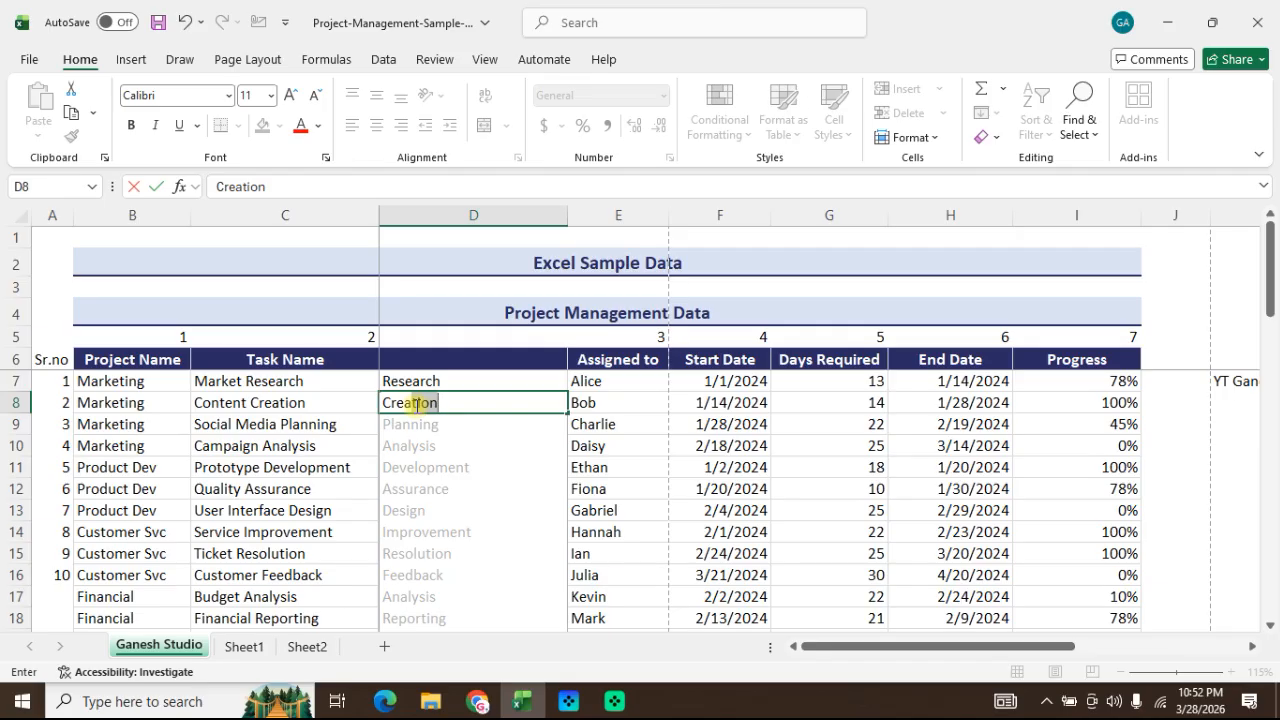
pyautogui.press('Return')
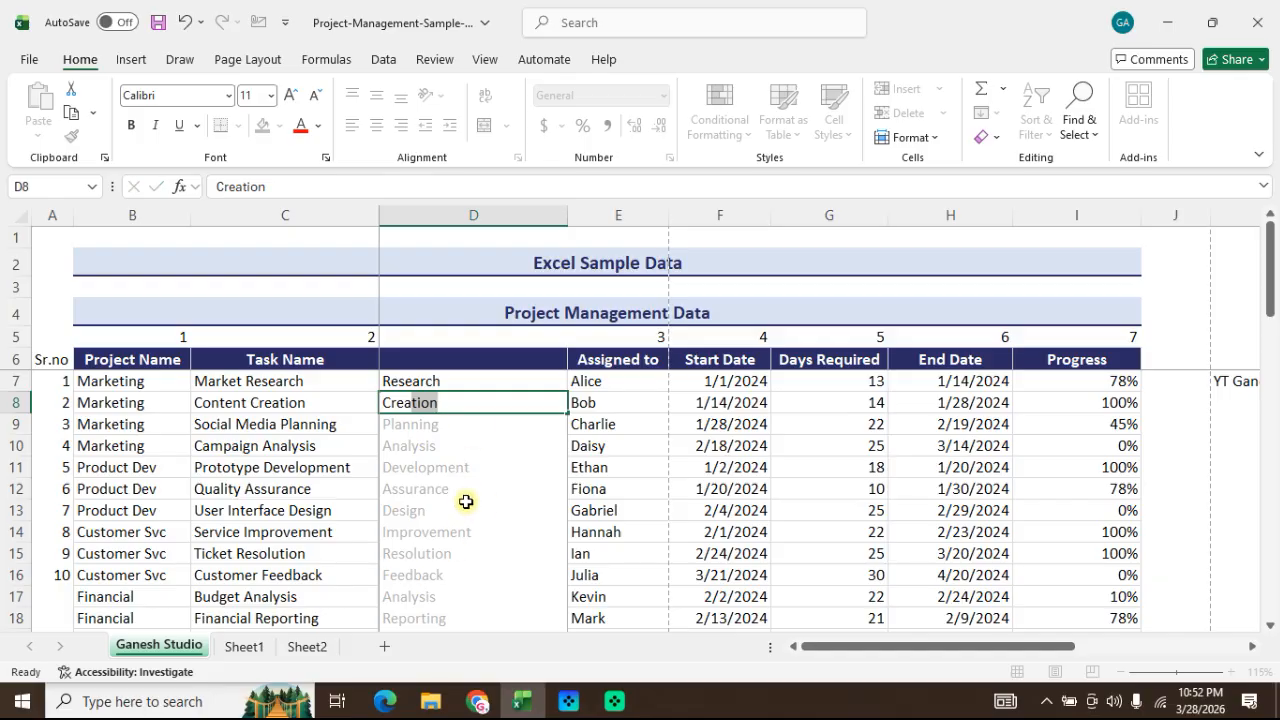
pyautogui.hotkey('ctrl', 'Down')
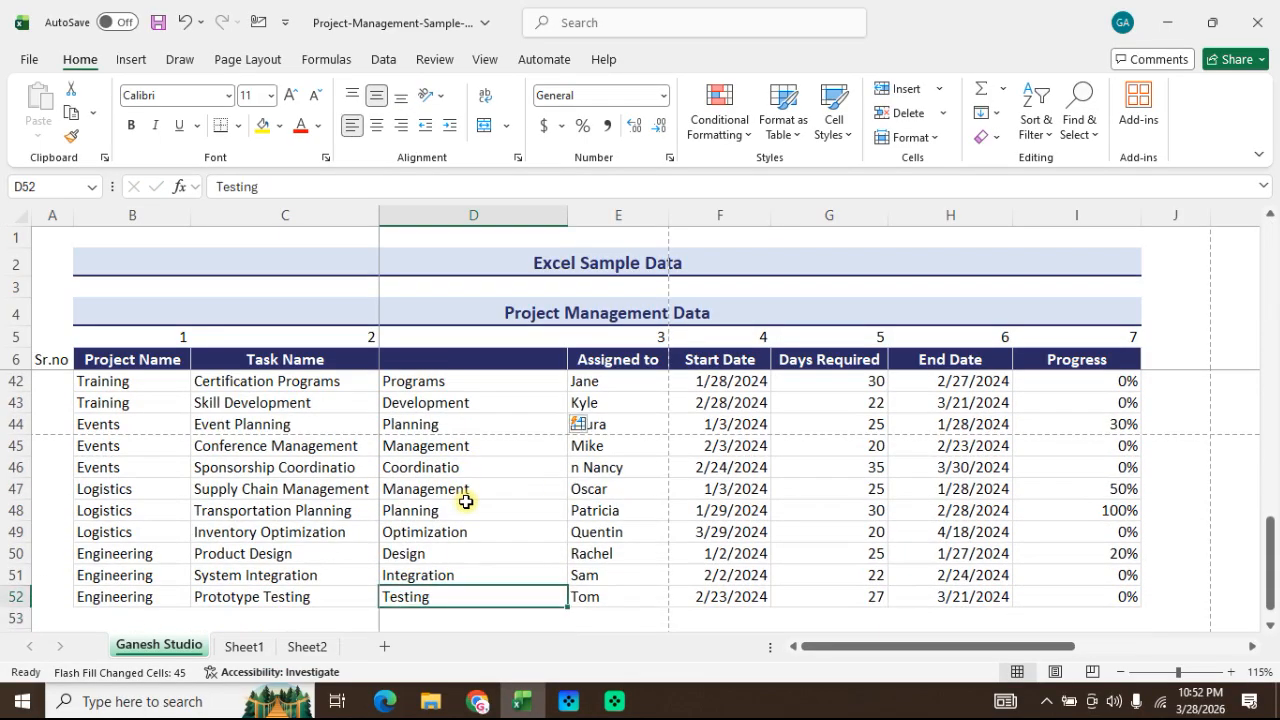
pyautogui.hotkey('ctrl', 'Up')
pyautogui.press('Down')
pyautogui.press('Down')
# Step: Undo the suggested Flash Fill entries and clear cell D8, keeping only "Research" in D7
pyautogui.press('Down')
pyautogui.press('Down')
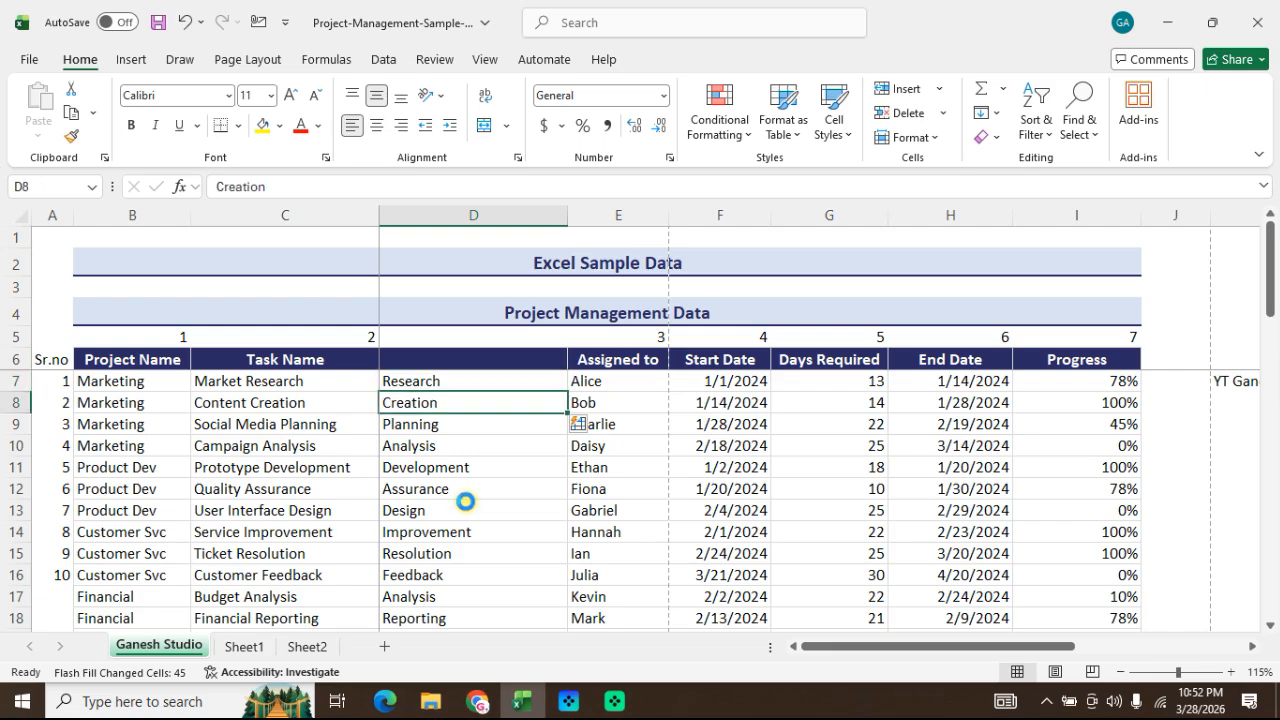
pyautogui.hotkey('ctrl', 'z')
pyautogui.press('Up')
pyautogui.press('Down')
pyautogui.press('Delete')
pyautogui.press('Up')
pyautogui.press('Left')
pyautogui.press('Down')
pyautogui.press('Right')
pyautogui.press('Up')
pyautogui.press('Left')
pyautogui.press('Right')
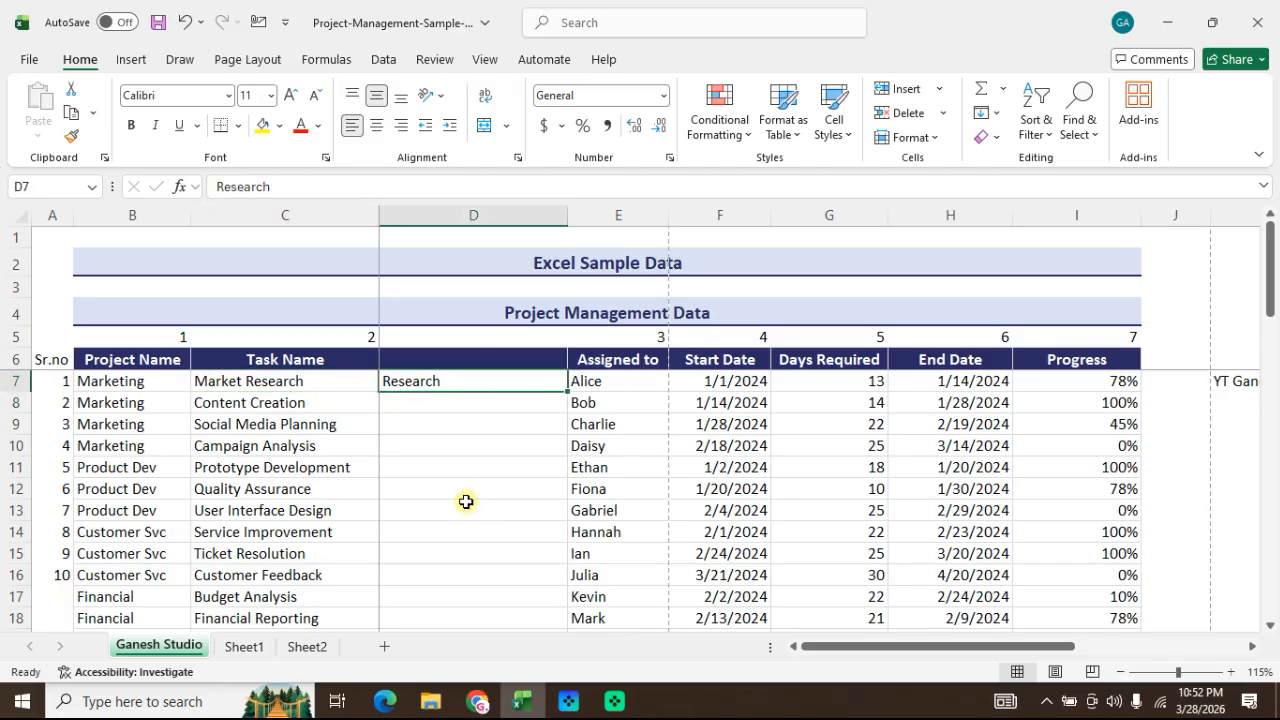
# Step: Flash Fill D7:D52 with the last word of each task name, using "Research" in D7 as the example
pyautogui.press('Left')
pyautogui.hotkey('ctrl', 'Down')
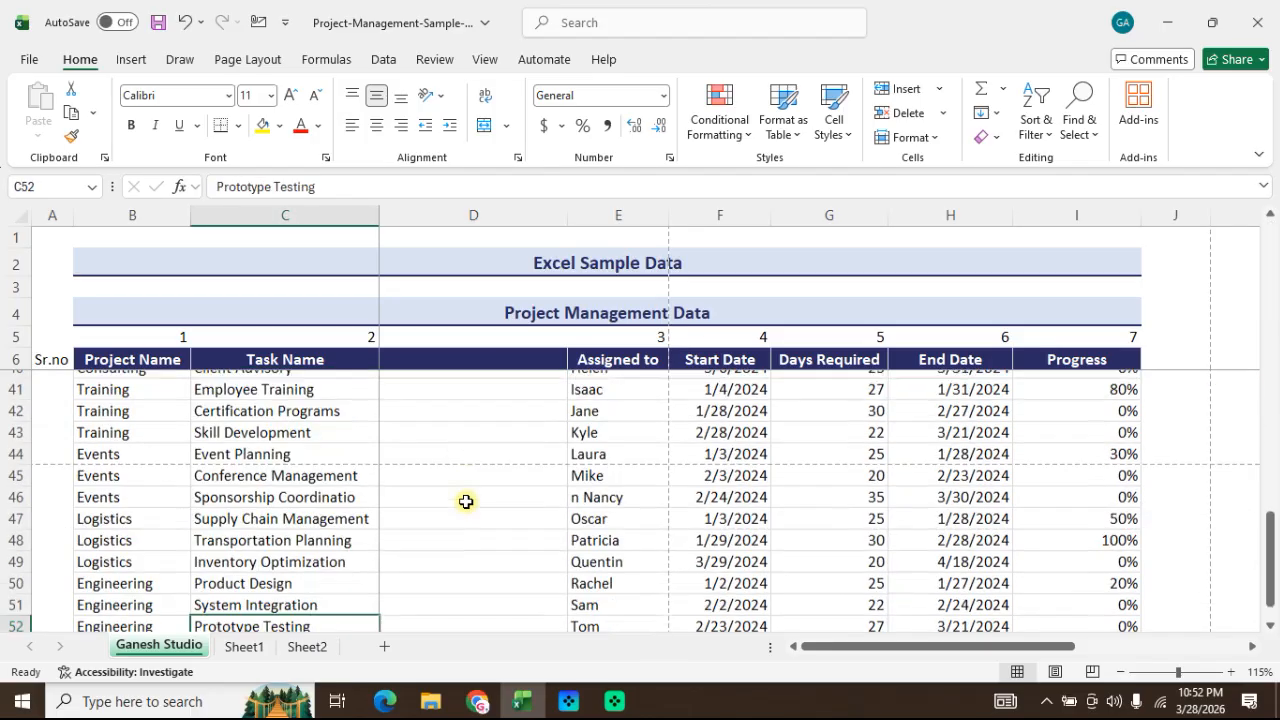
pyautogui.press('Right')
pyautogui.hotkey('ctrl', 'shift', 'Up')
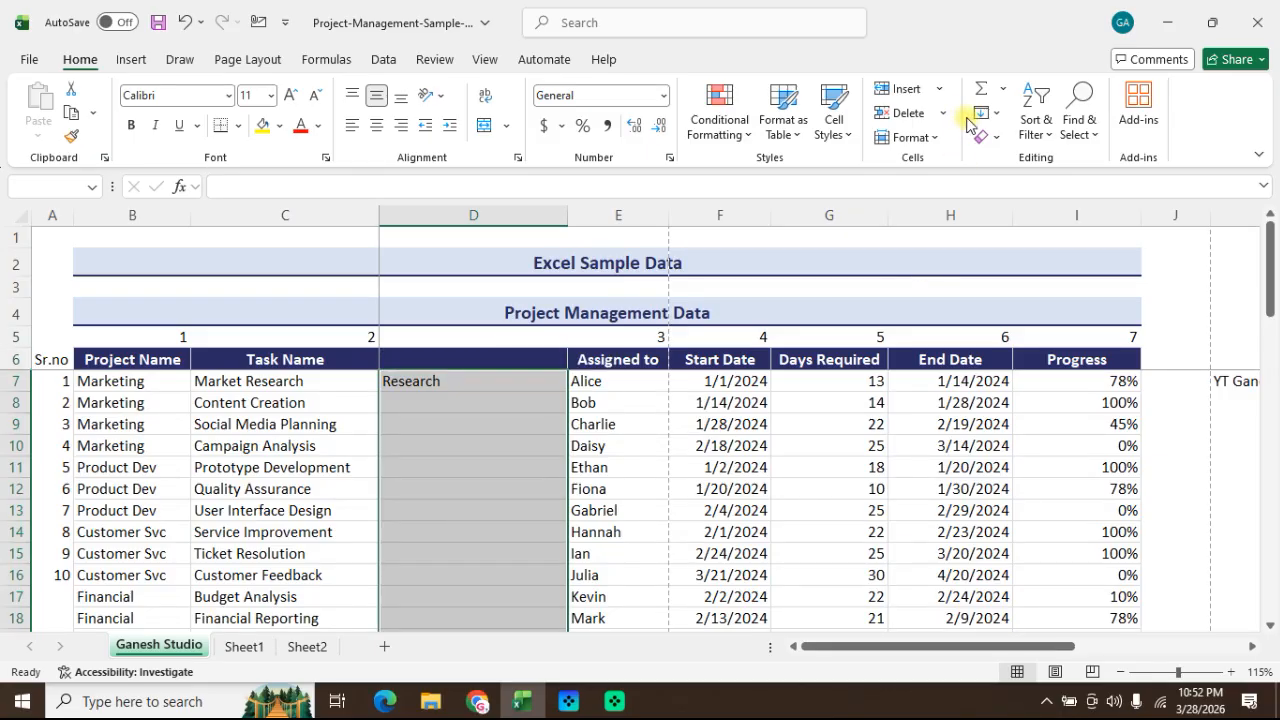
pyautogui.click(992, 124)
pyautogui.click(1023, 318)
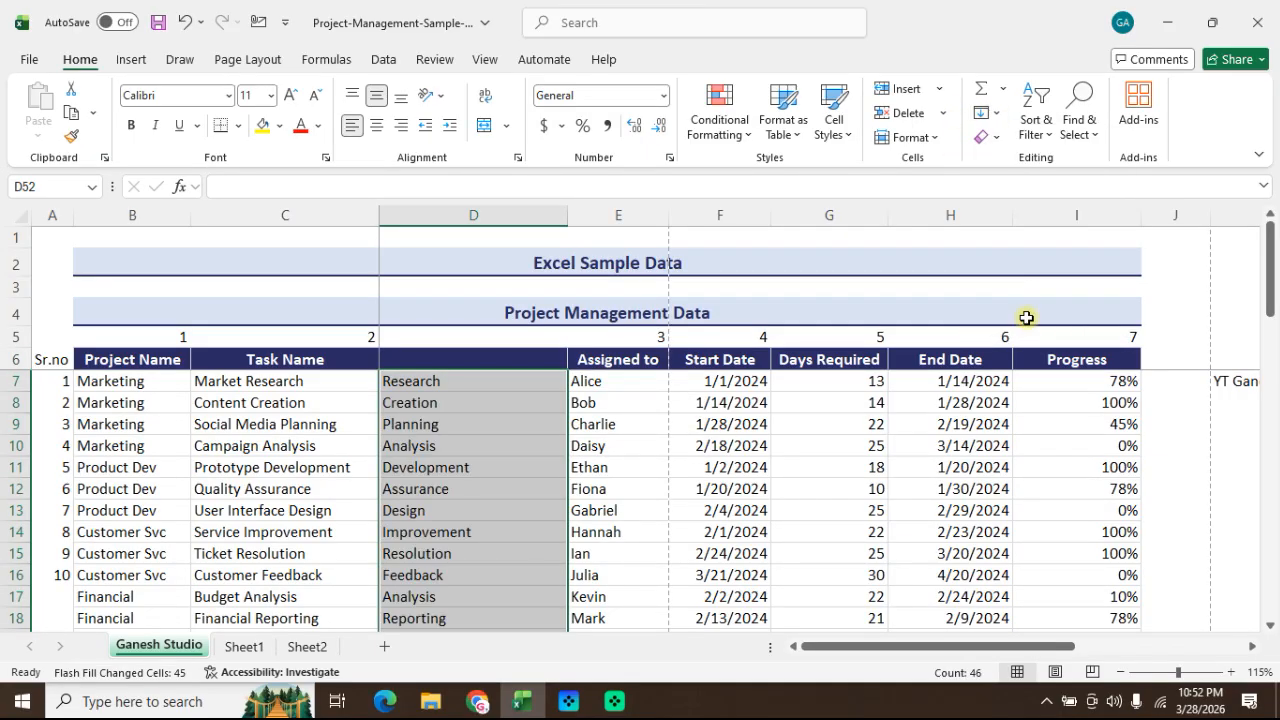
pyautogui.scroll(-15, 567, 523)
pyautogui.scroll(4, 567, 523)
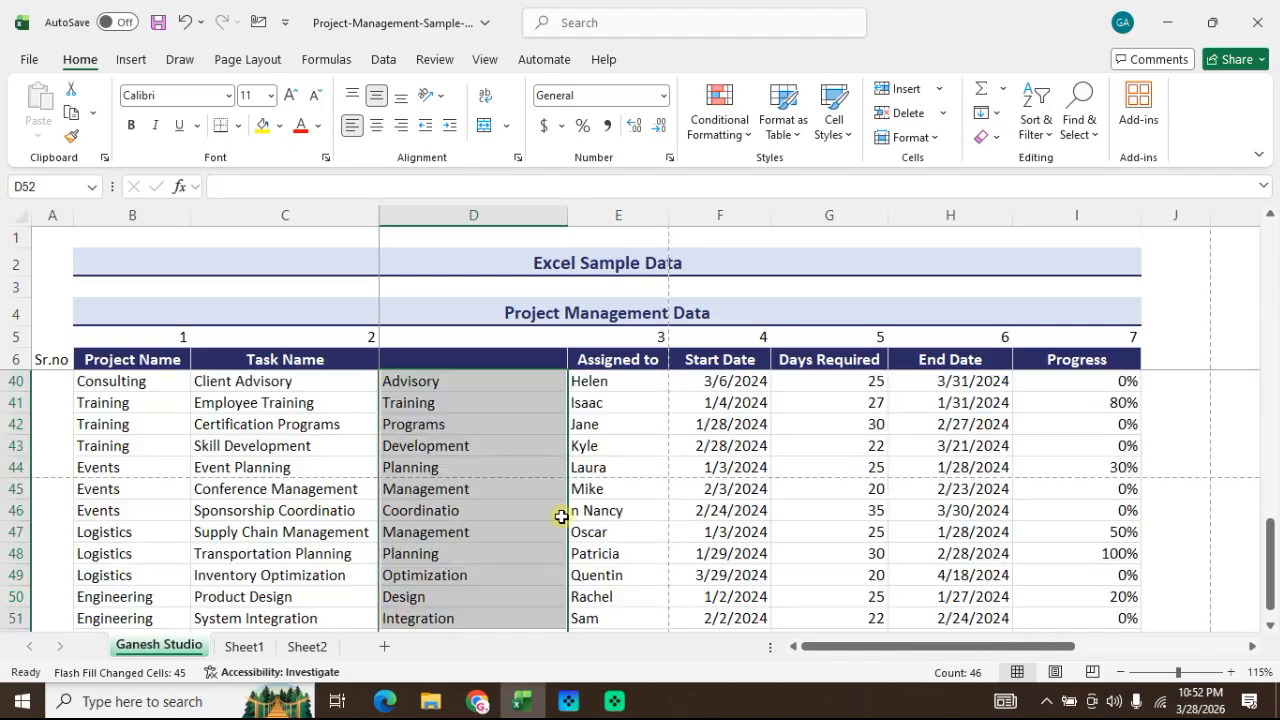
pyautogui.scroll(-3, 490, 487)
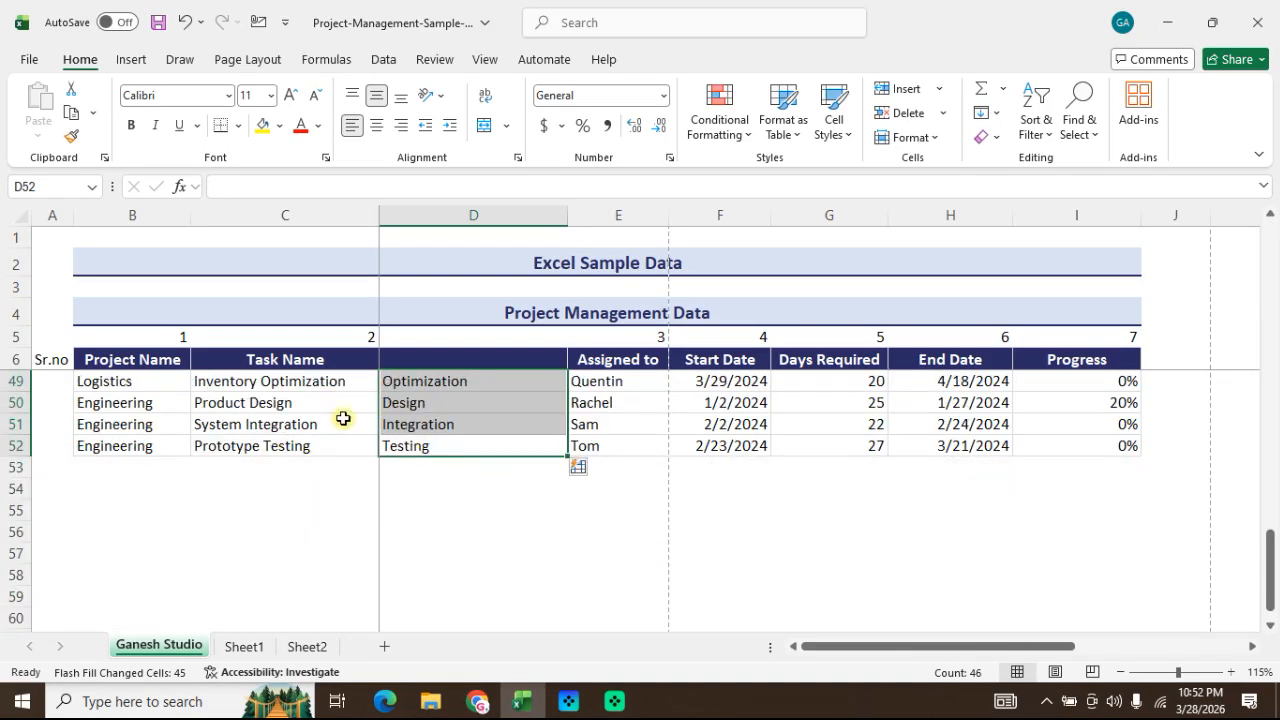
pyautogui.scroll(7, 438, 413)
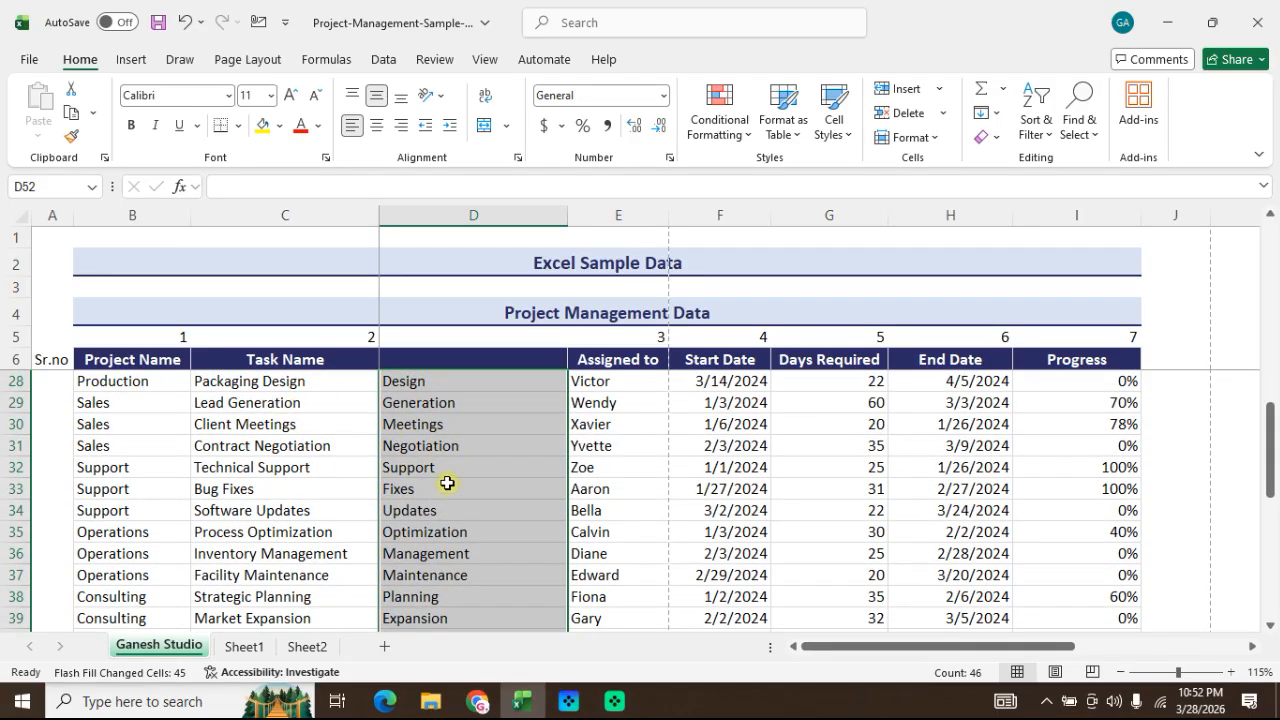
pyautogui.scroll(7, 447, 483)
# Step: Undo the Flash Fill in column D and run Flash Fill again on D7:D52
pyautogui.hotkey('ctrl', 'z')
pyautogui.scroll(11, 471, 441)
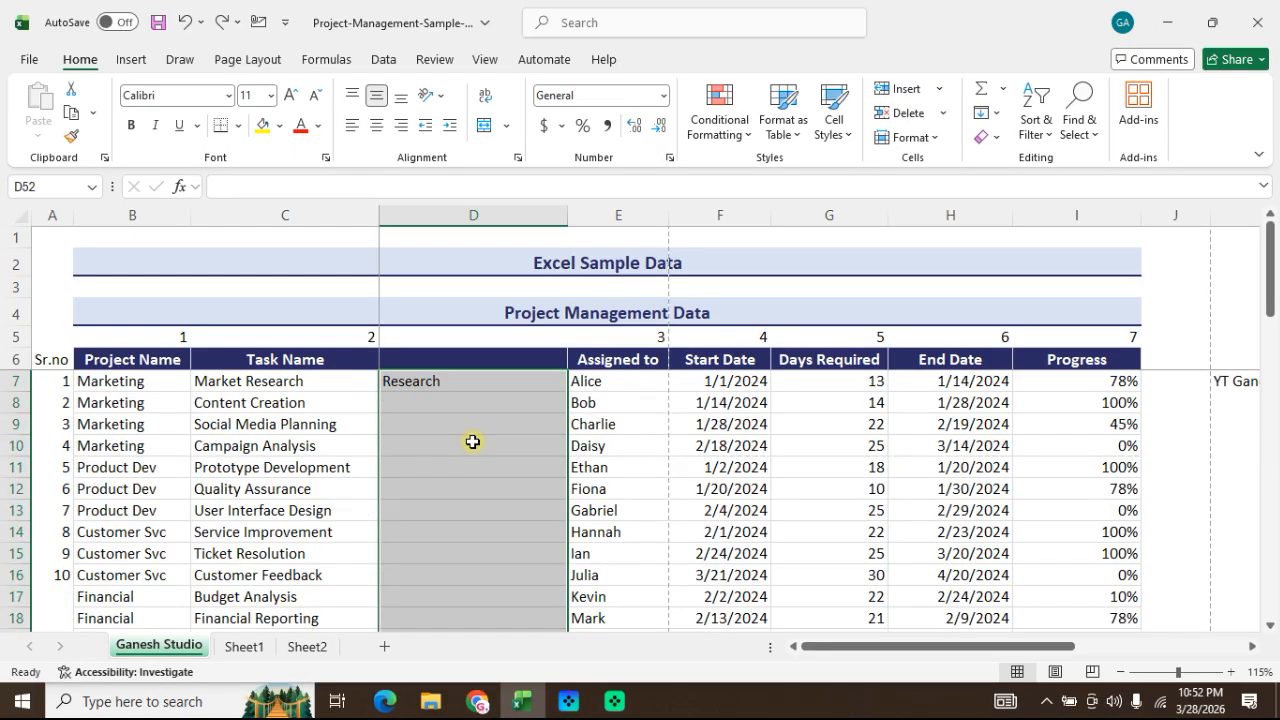
pyautogui.hotkey('ctrl', 'e')
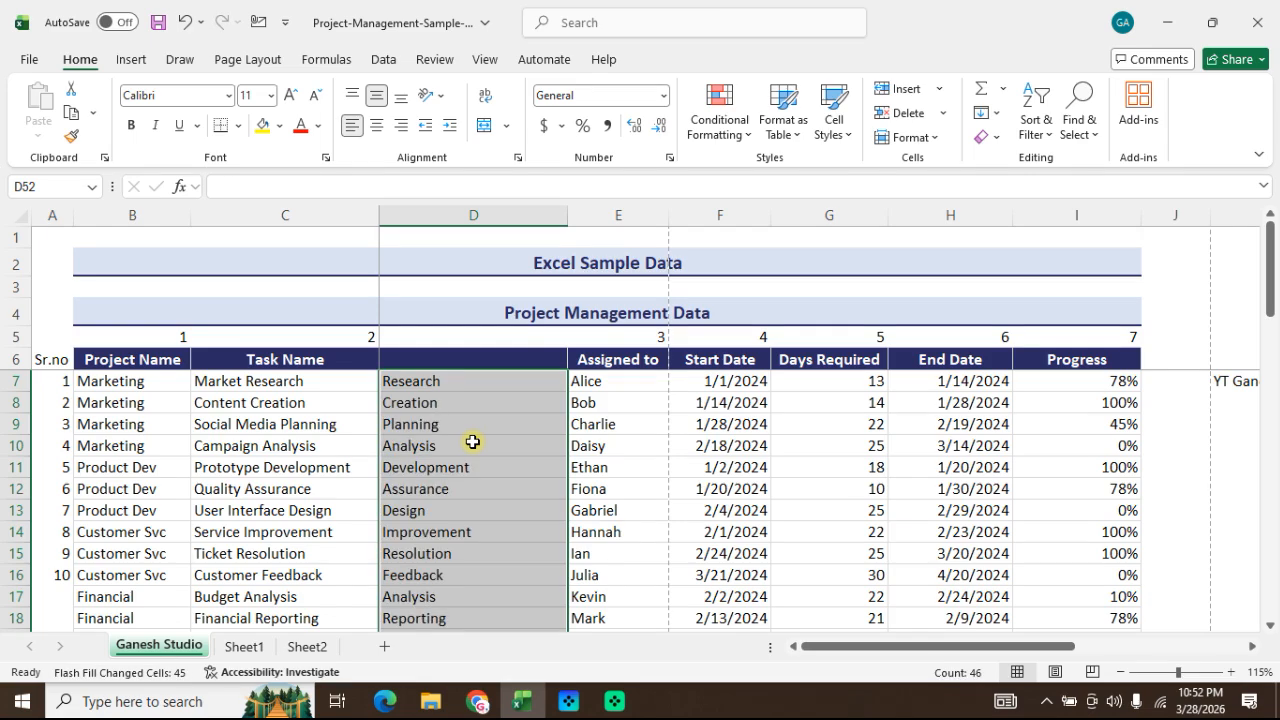
pyautogui.click(472, 441)
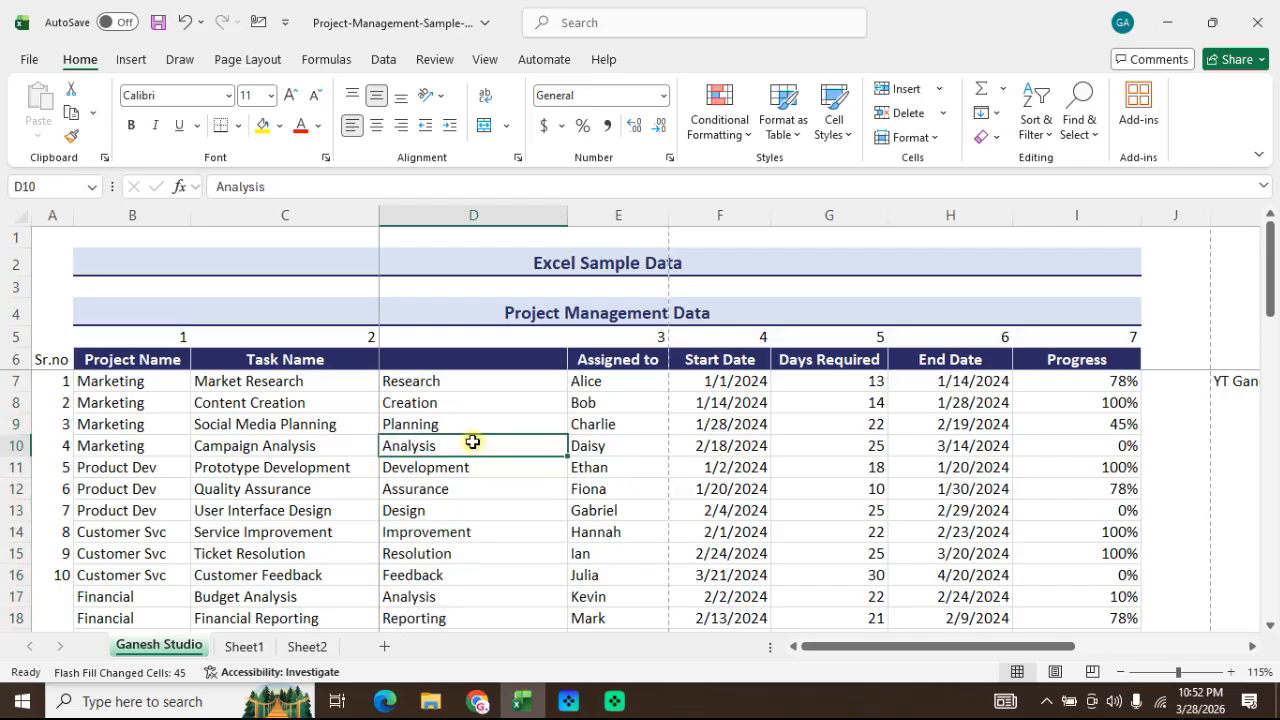
pyautogui.click(999, 140)
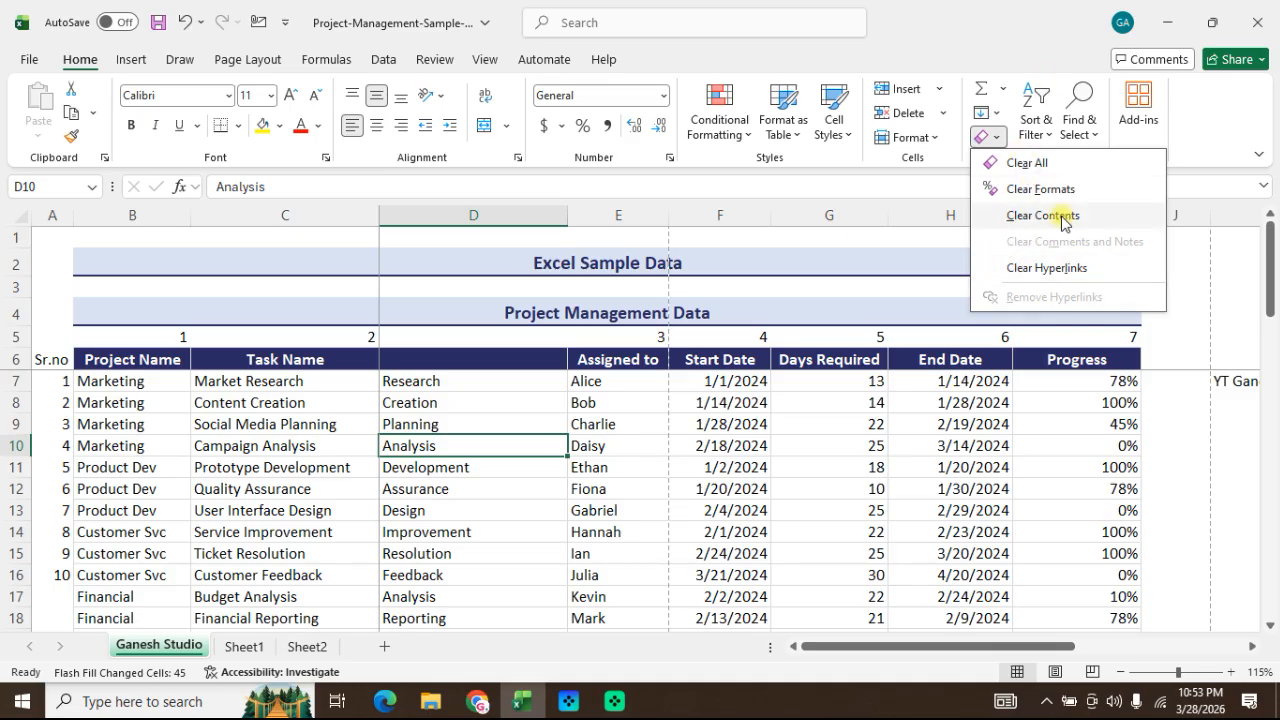
pyautogui.click(829, 368)
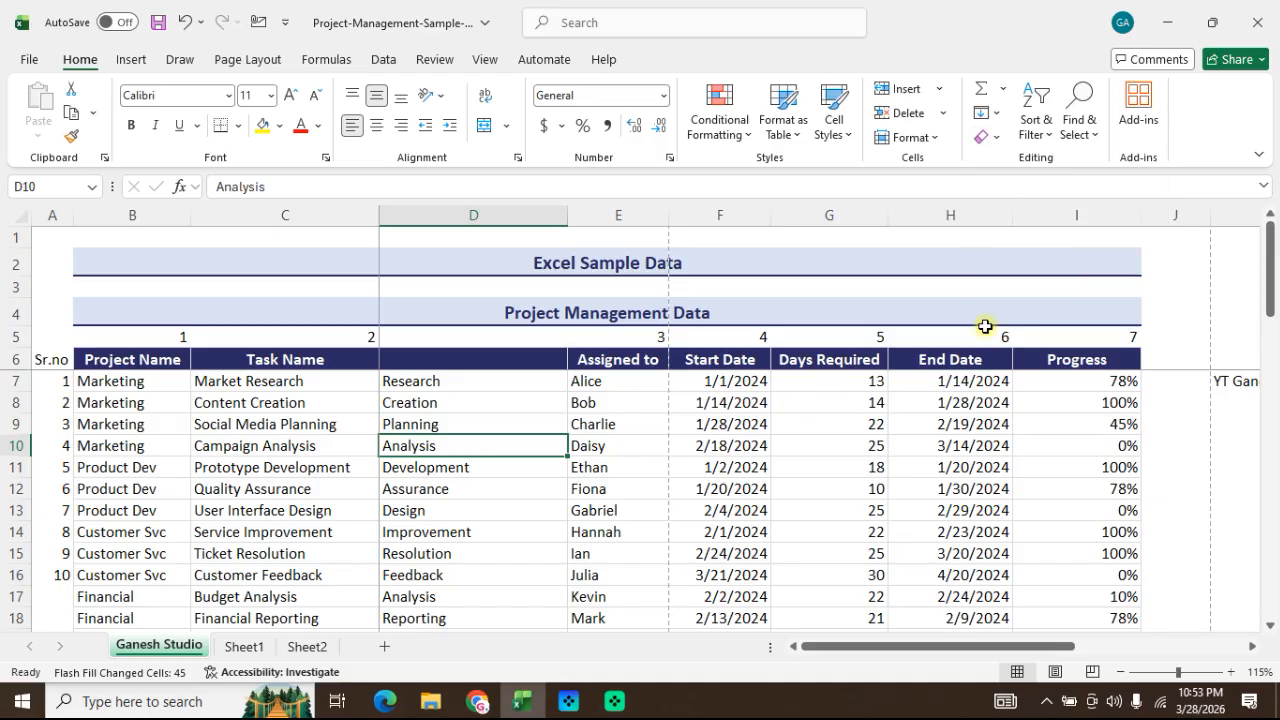
pyautogui.click(1044, 138)
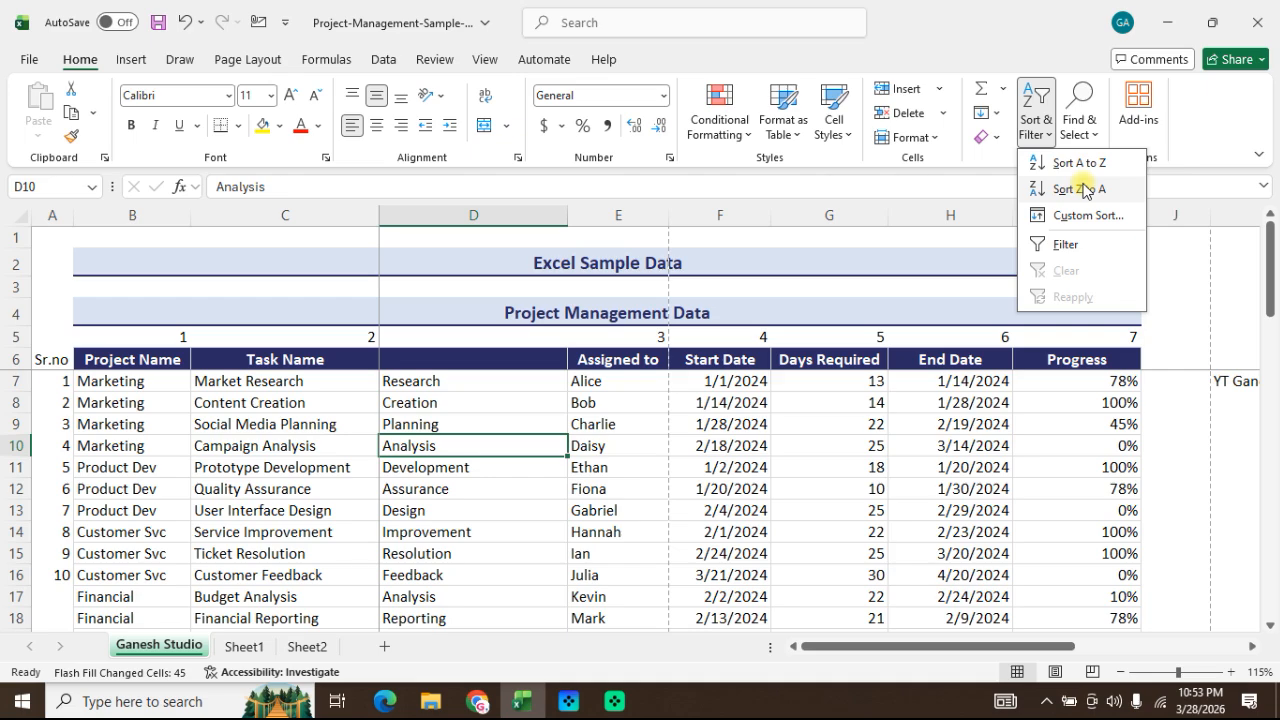
pyautogui.click(463, 212)
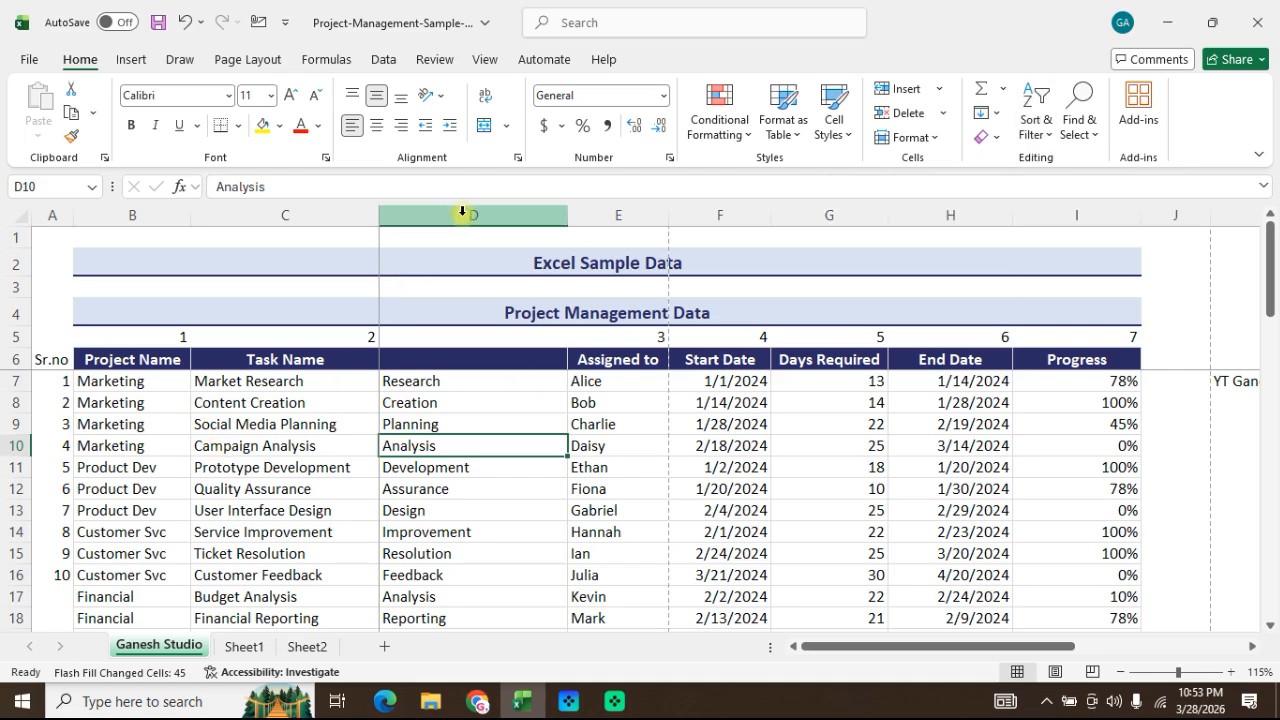
# Step: Delete the inserted column D between Task Name and Assigned to, and select a table header cell
pyautogui.click(463, 212)
pyautogui.hotkey('ctrl', '-')
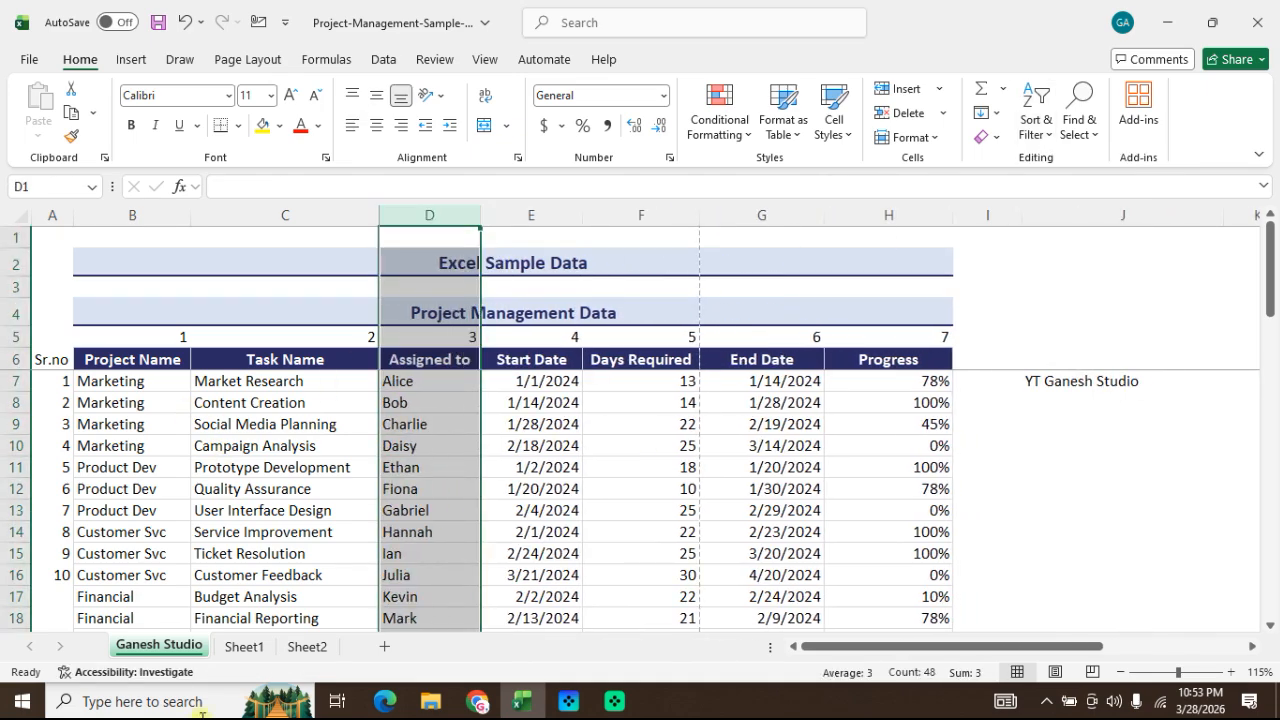
pyautogui.click(198, 403)
pyautogui.click(103, 362)
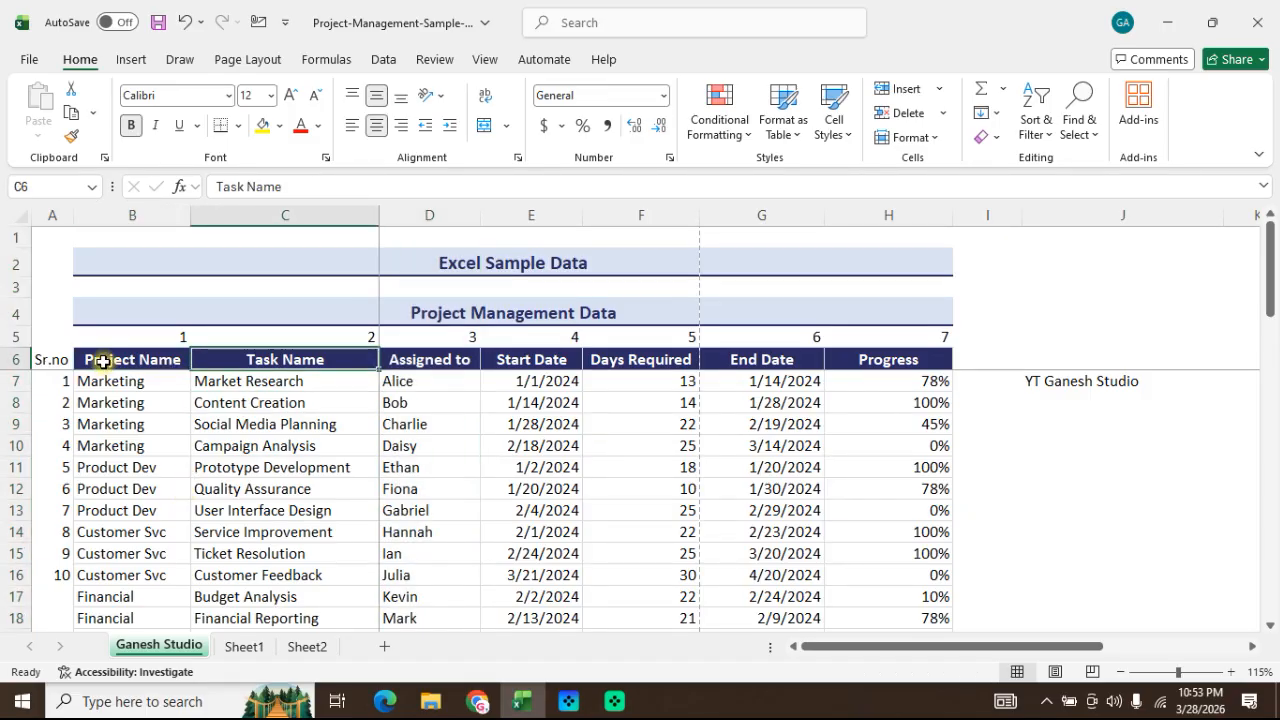
# Step: Select the project table B6:H52 and turn on filters for its header row
pyautogui.click(103, 362)
pyautogui.hotkey('ctrl', 'shift', 'Right')
pyautogui.hotkey('ctrl', 'shift', 'Down')
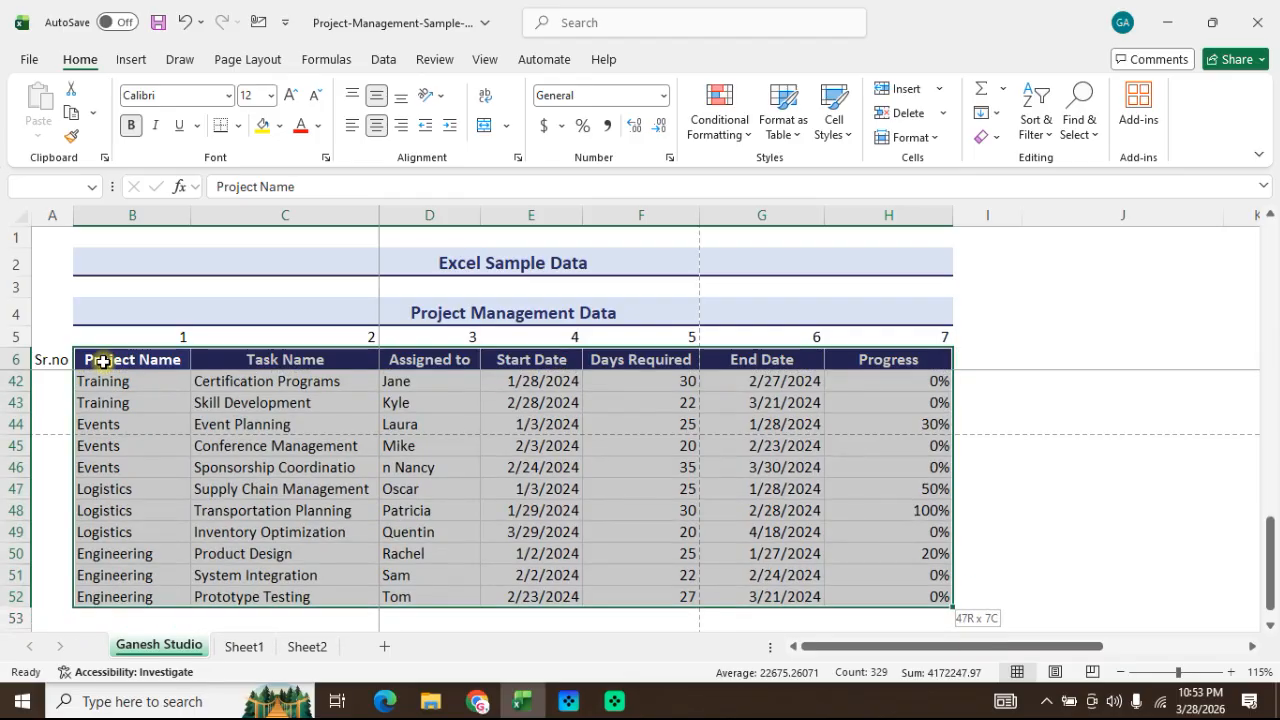
pyautogui.hotkey('ctrl', 'shift', 'l')
pyautogui.press('Up')
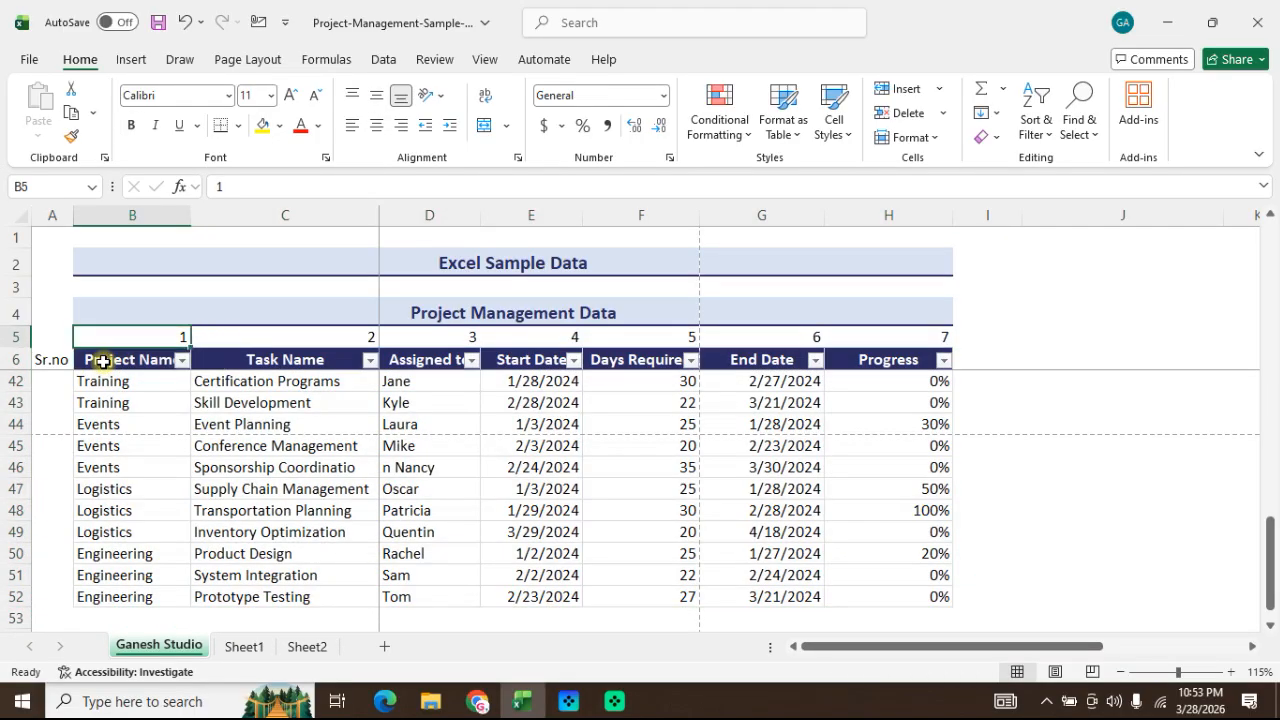
pyautogui.press('Down')
pyautogui.press('Down')
pyautogui.press('Right')
pyautogui.press('Right')
pyautogui.press('Up')
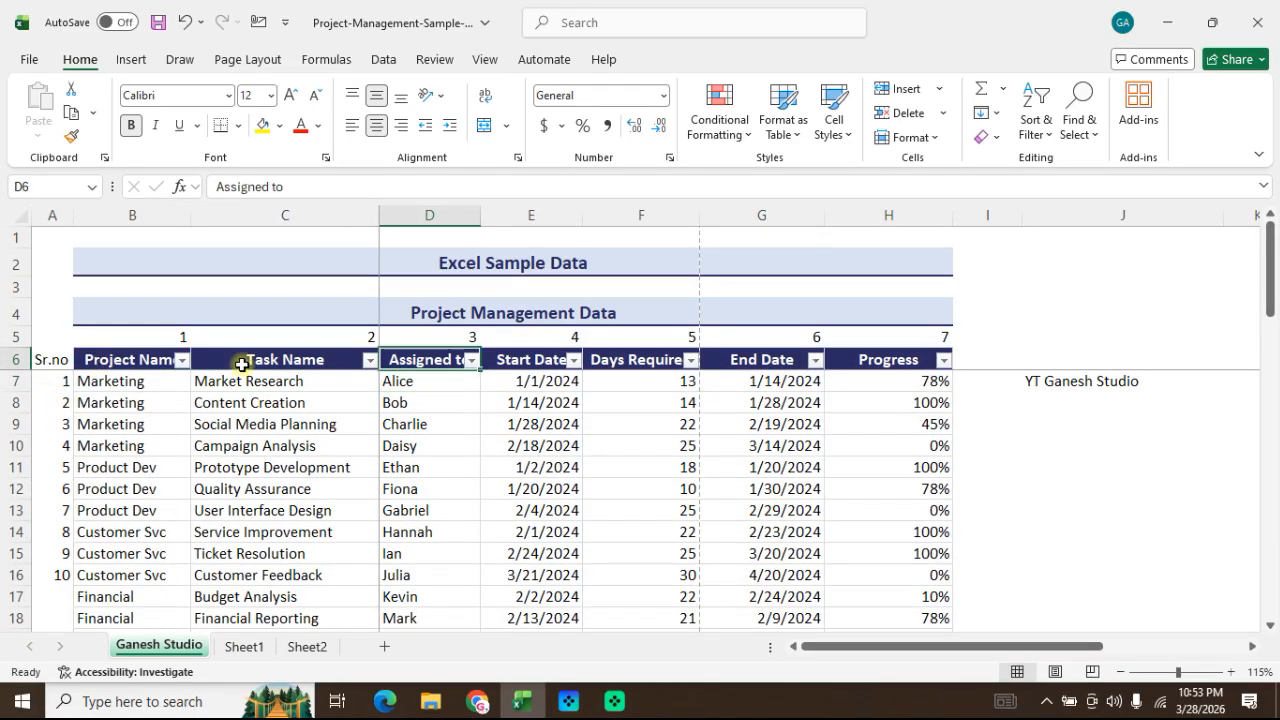
pyautogui.press('Left')
pyautogui.press('Down')
pyautogui.press('Down')
pyautogui.press('Up')
pyautogui.press('Up')
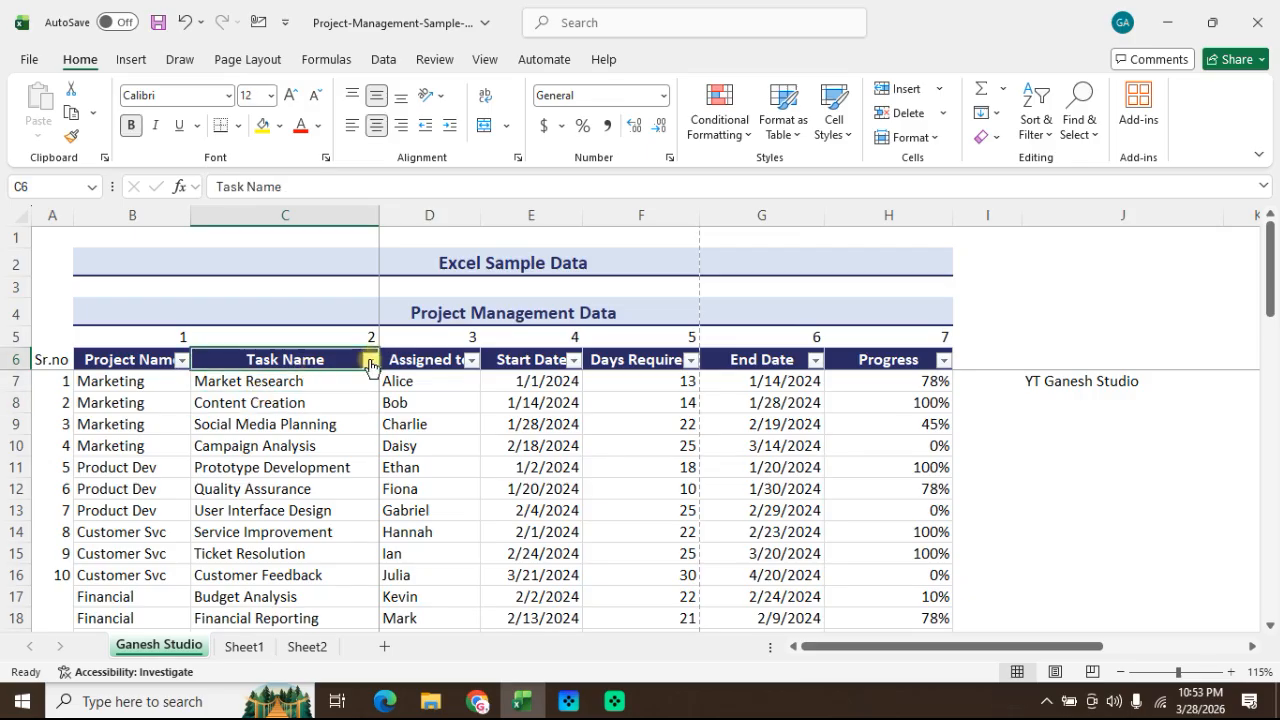
# Step: Sort the table by Task Name from A to Z, and again from Z to A
pyautogui.click(370, 361)
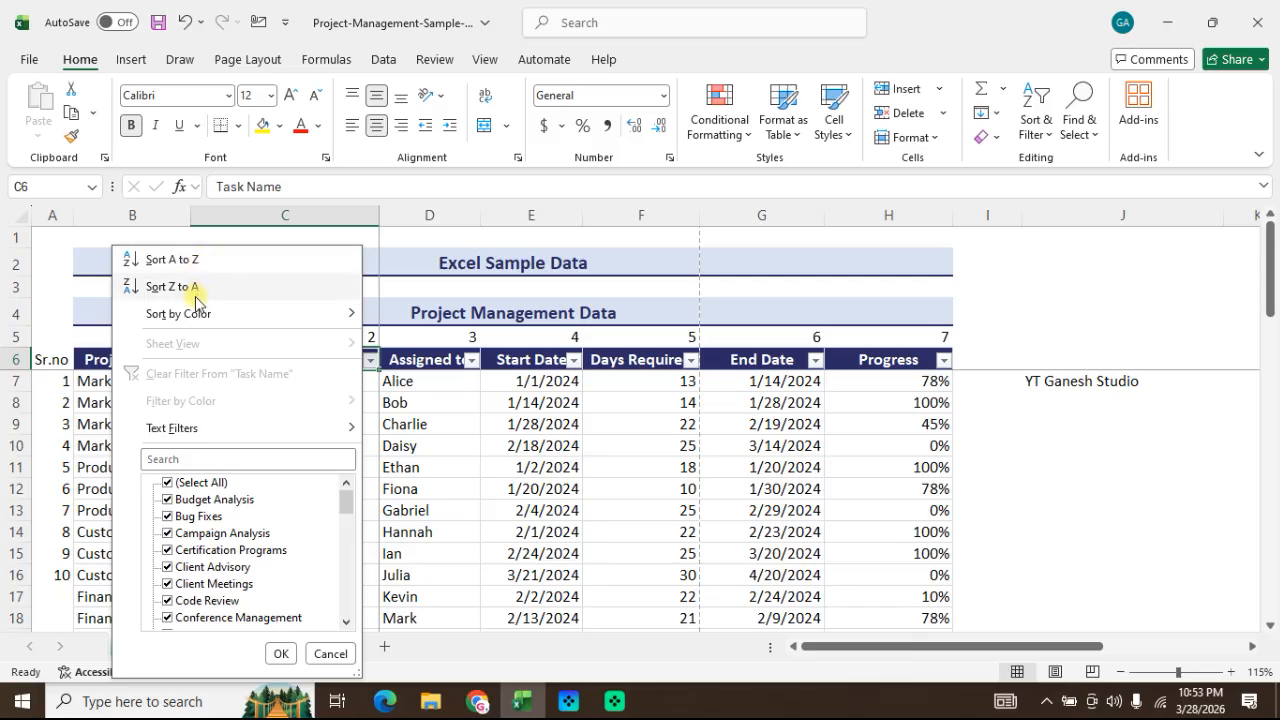
pyautogui.click(193, 263)
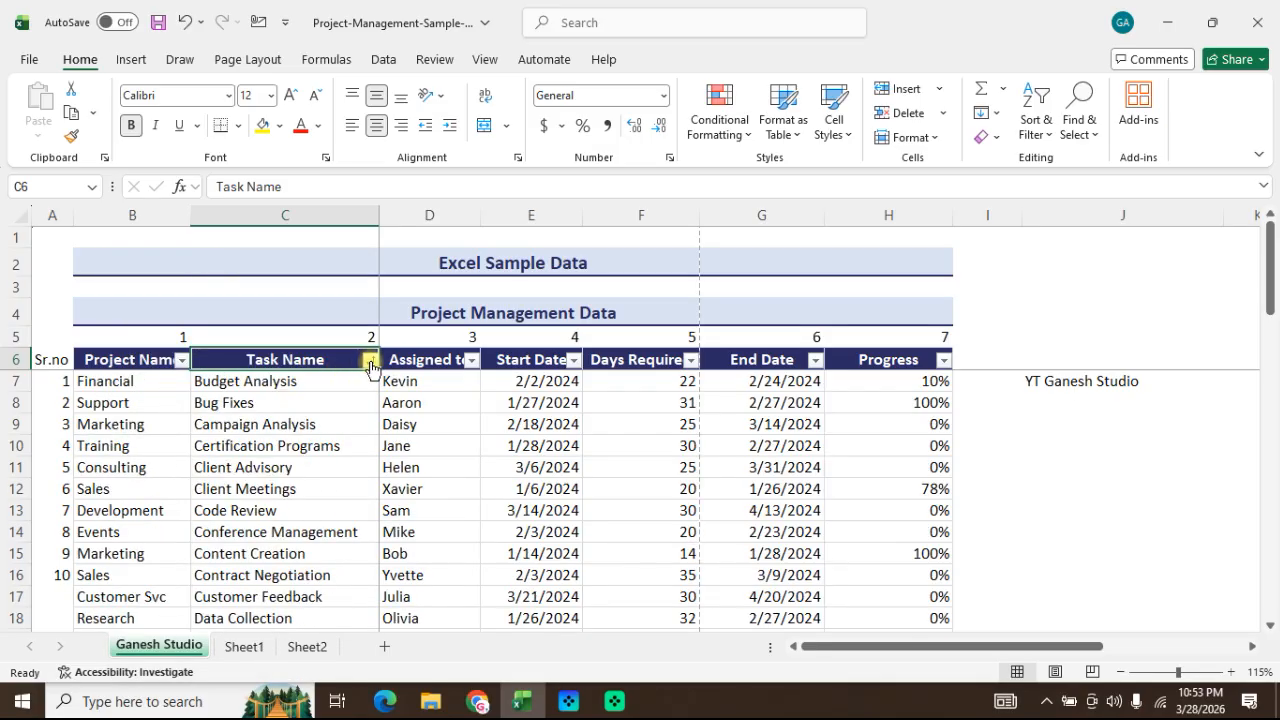
pyautogui.click(369, 360)
pyautogui.click(234, 286)
pyautogui.click(320, 400)
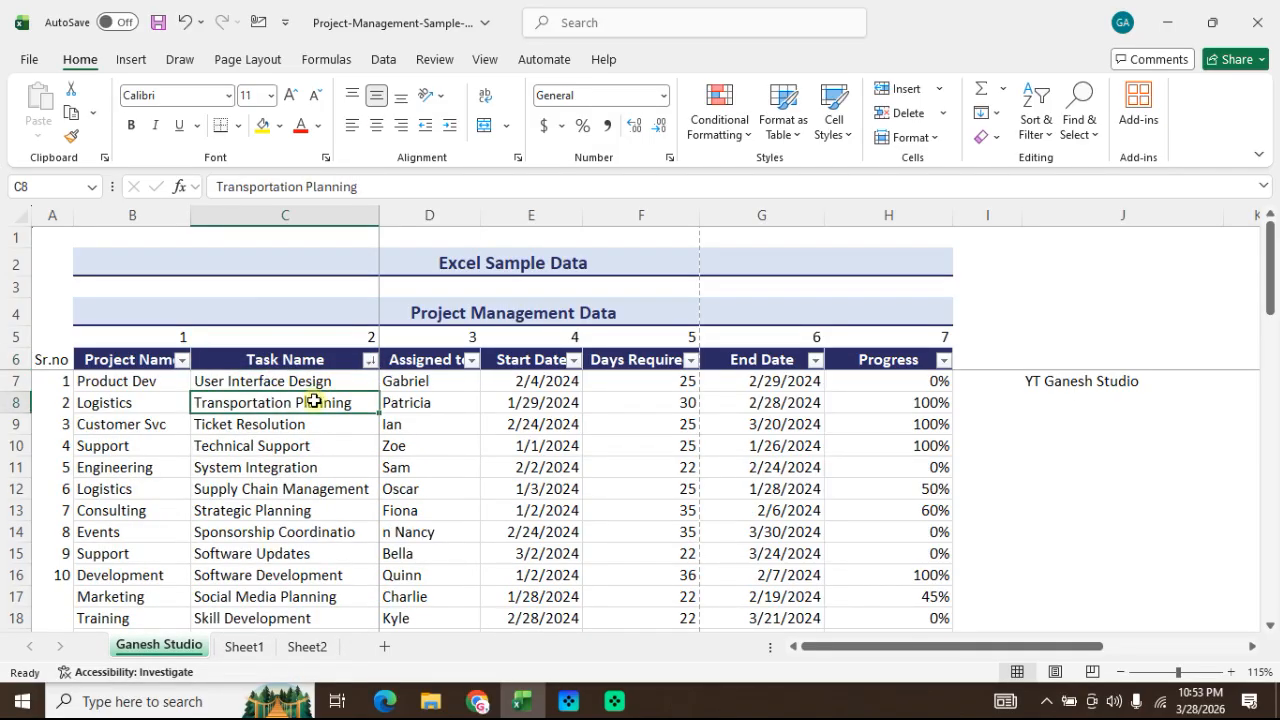
# Step: Undo both Task Name sorts and deselect the table range
pyautogui.hotkey('ctrl', 'z')
pyautogui.hotkey('ctrl', 'z')
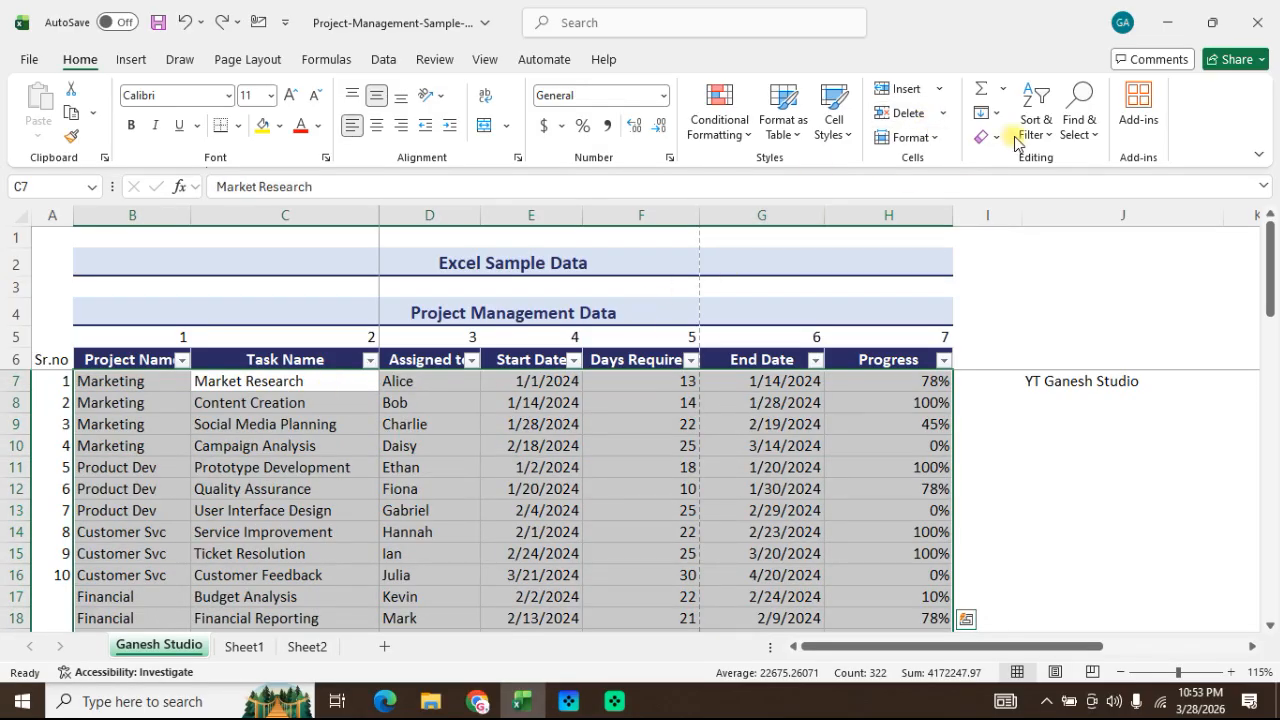
pyautogui.click(297, 445)
# Step: Sort the Task Name range C6:C52 from A to Z with the selection expanded to adjacent data, and undo the sort
pyautogui.click(304, 362)
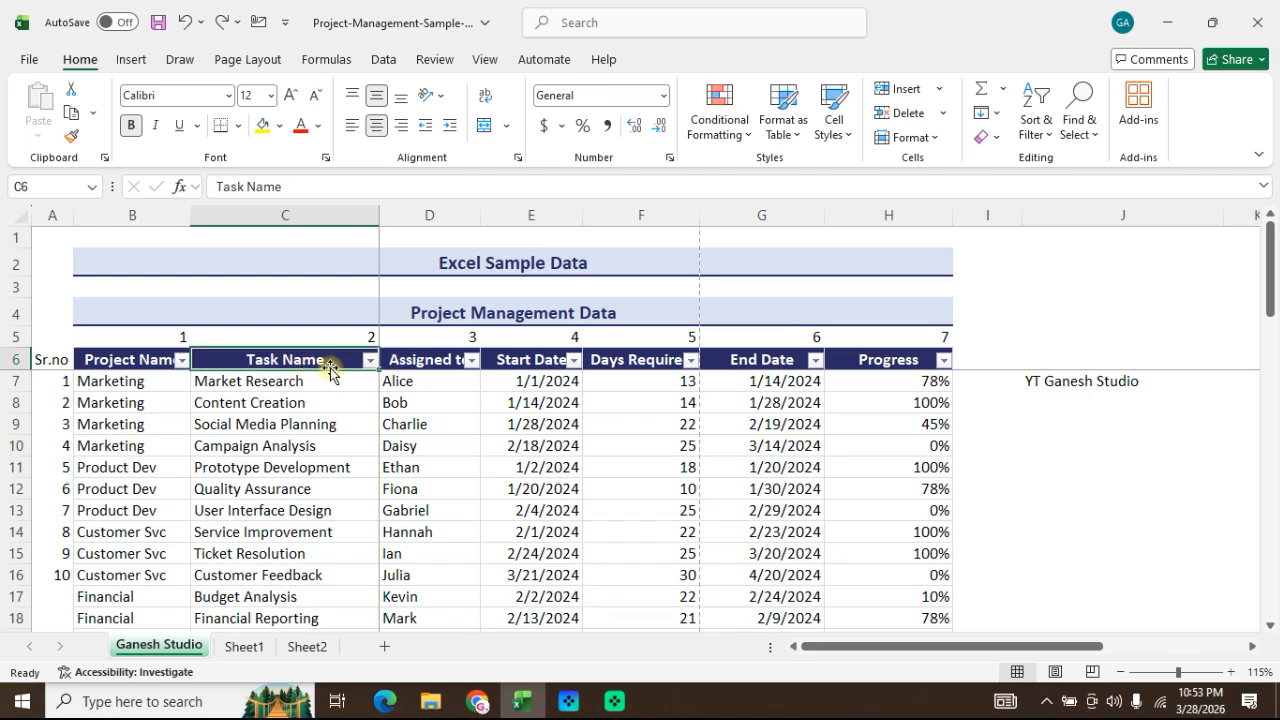
pyautogui.hotkey('ctrl', 'shift', 'Down')
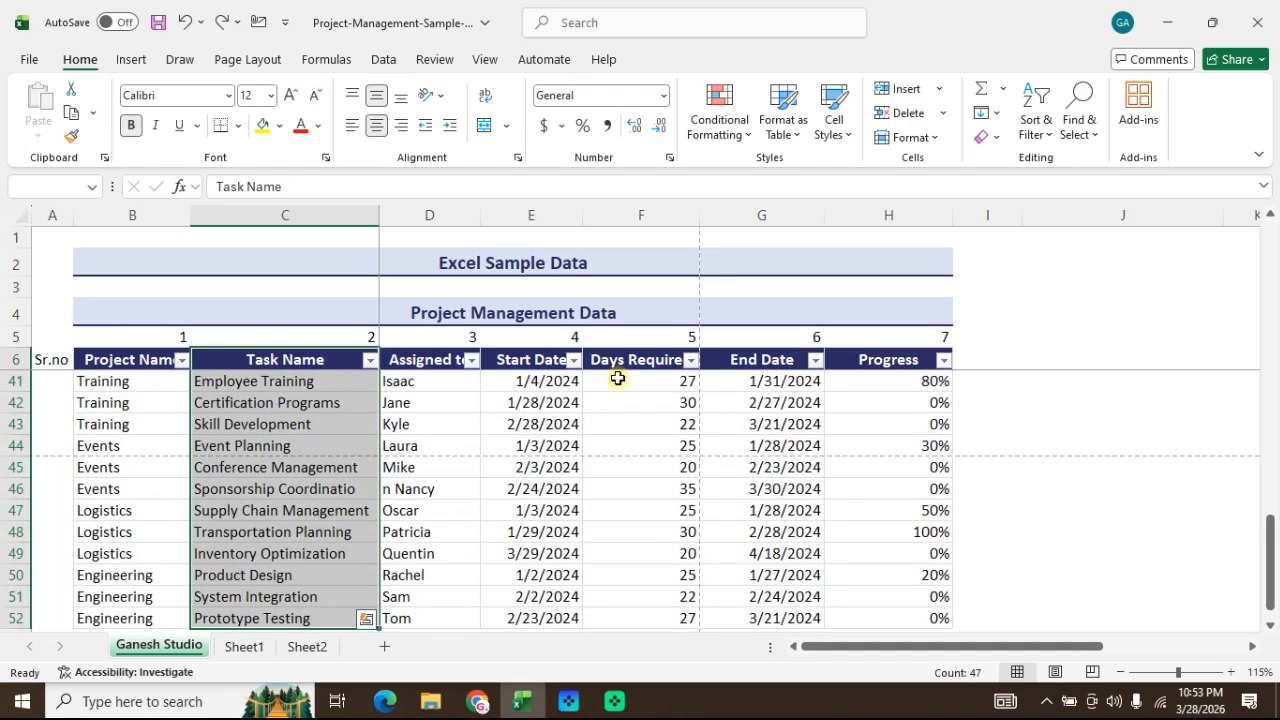
pyautogui.click(1043, 130)
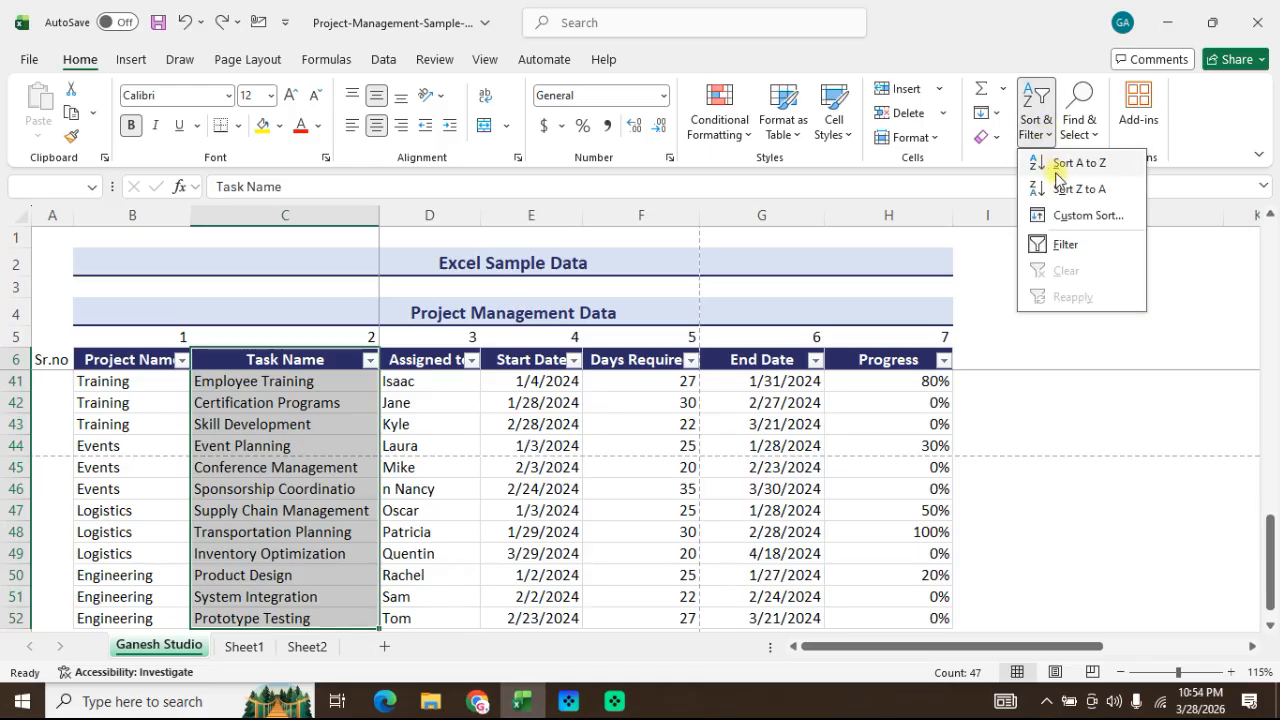
pyautogui.click(1059, 168)
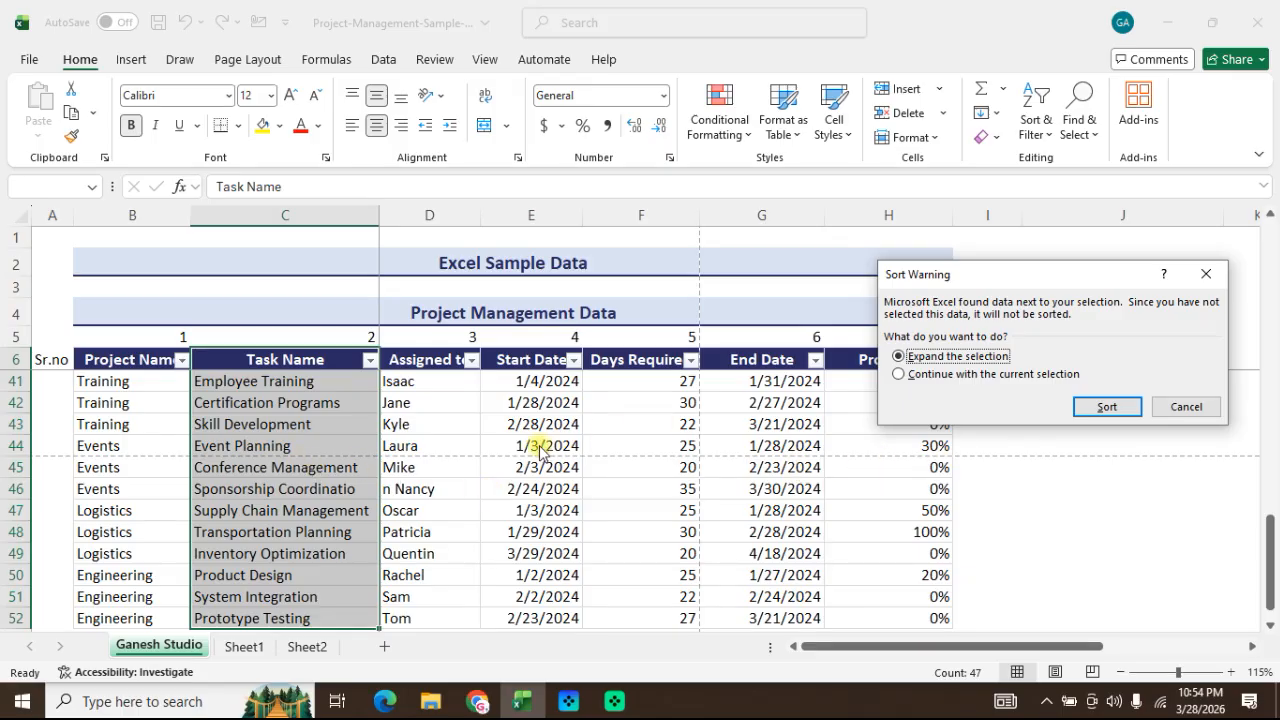
pyautogui.click(1110, 407)
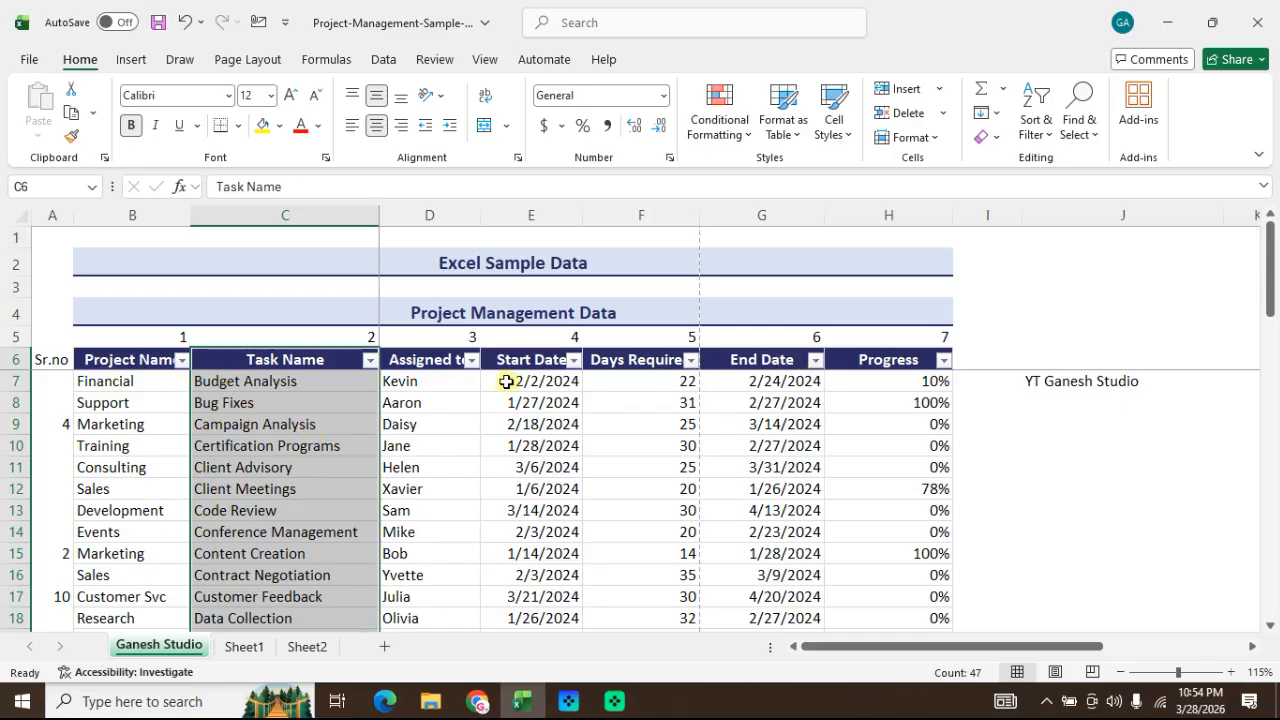
pyautogui.hotkey('ctrl', 'z')
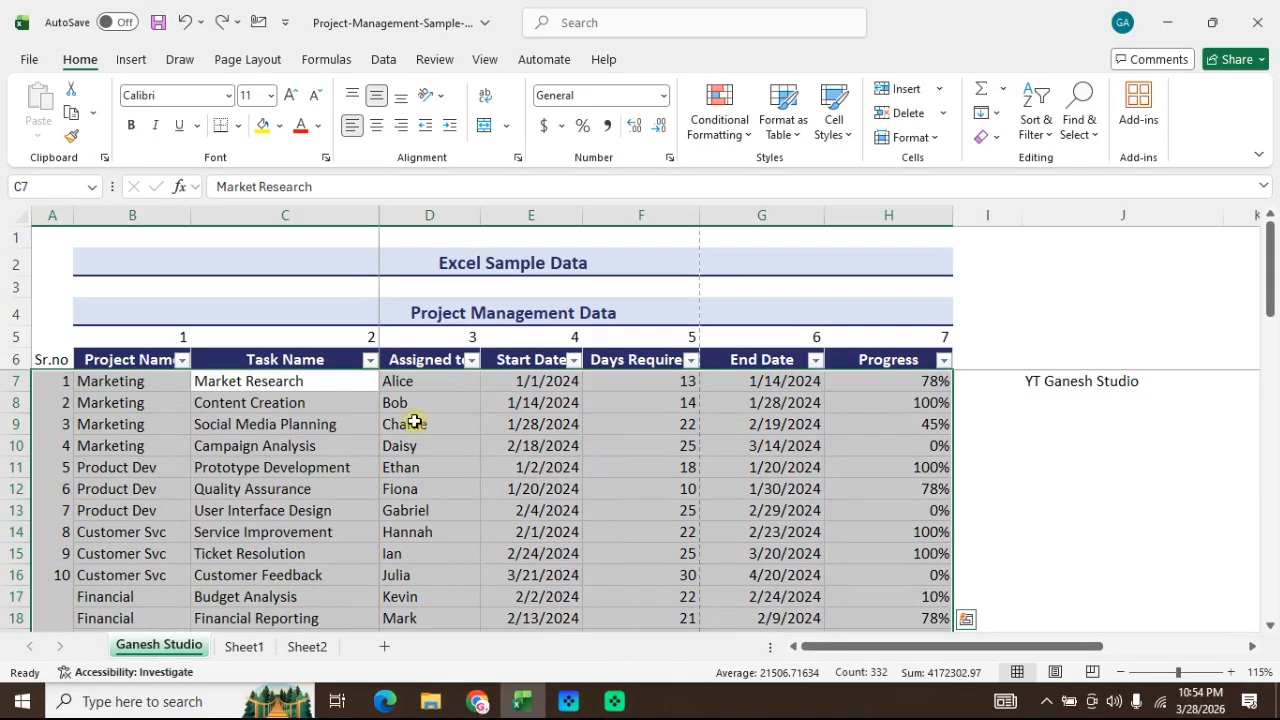
pyautogui.click(320, 381)
# Step: Select C6:C52 and try to sort it from A to Z, continuing with the current selection only
pyautogui.click(334, 368)
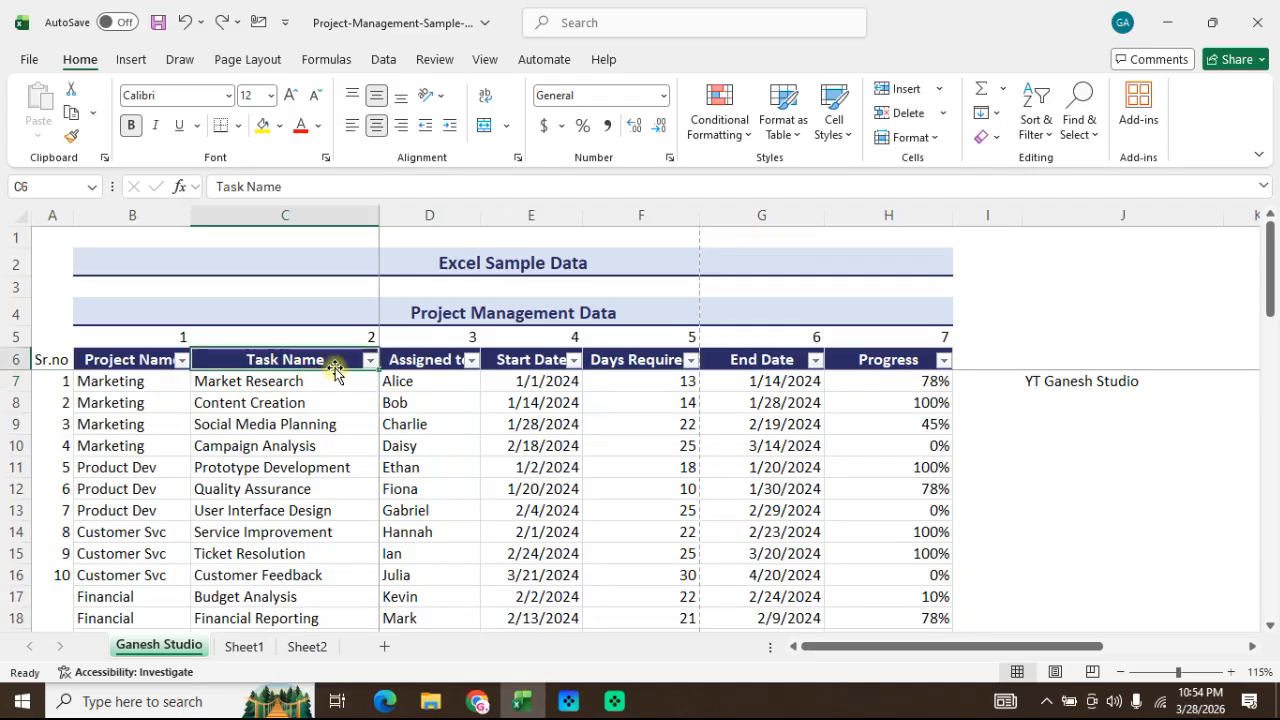
pyautogui.hotkey('ctrl', 'shift', 'Down')
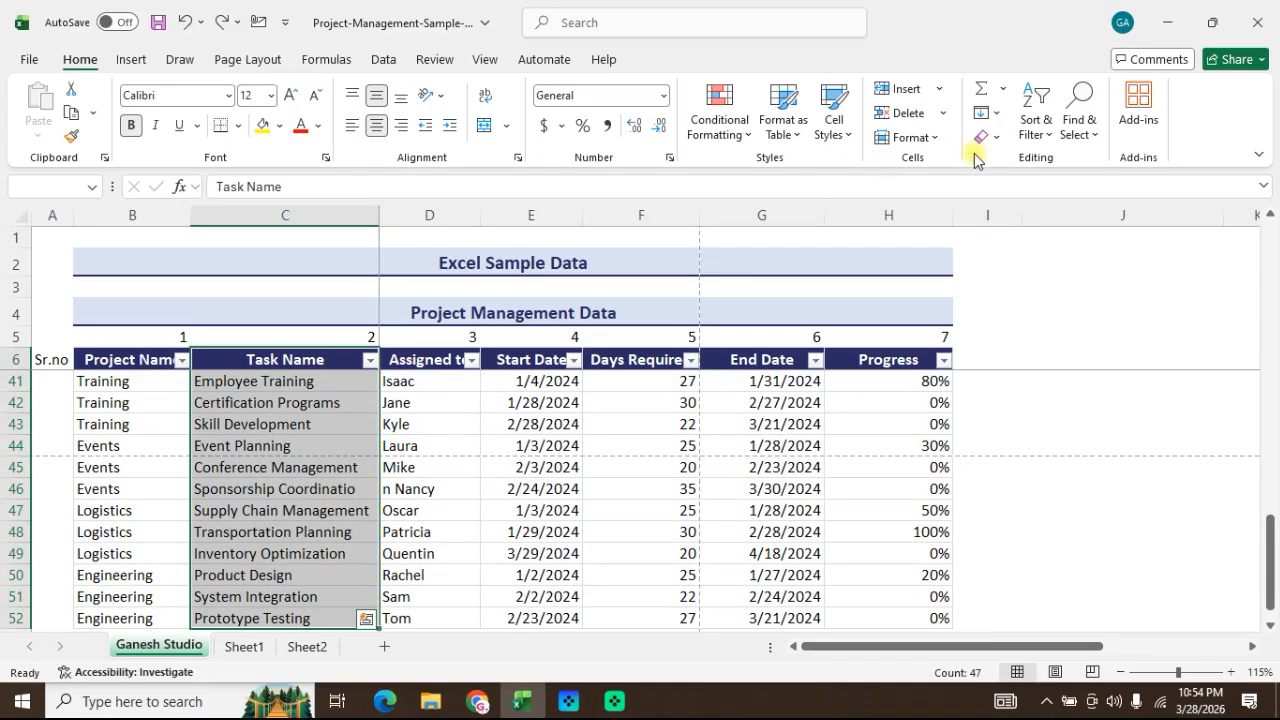
pyautogui.click(1036, 127)
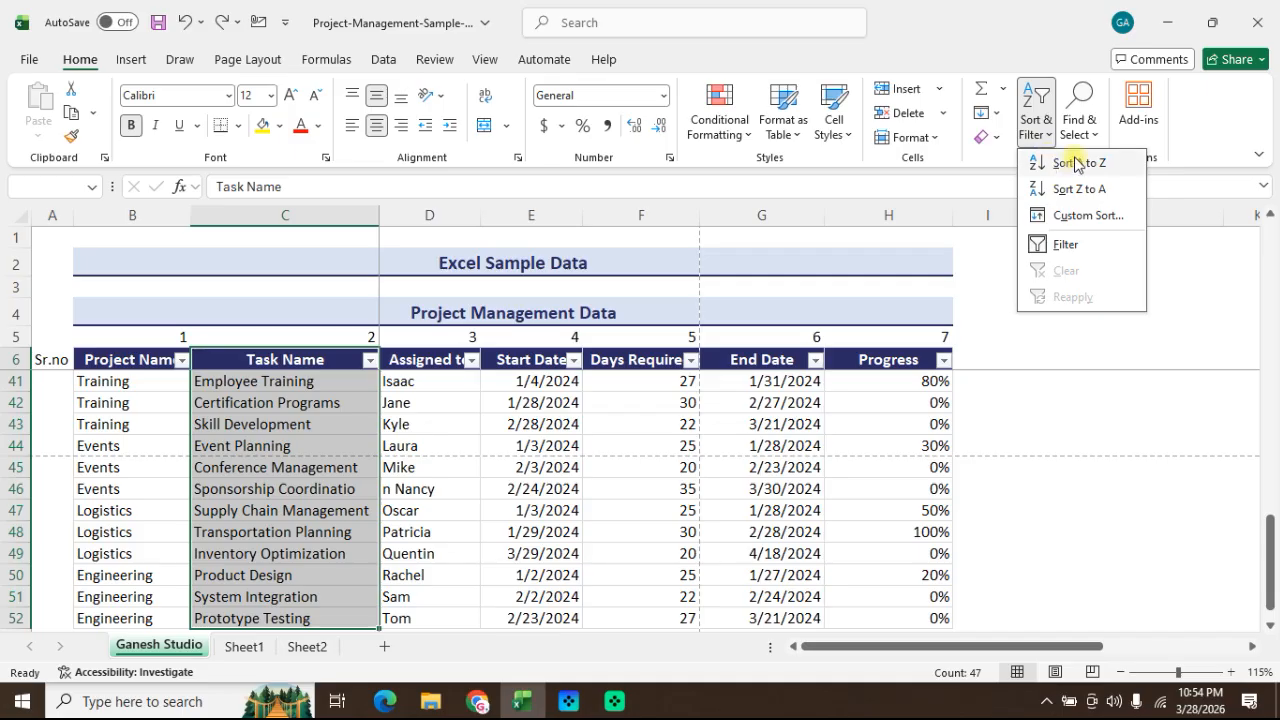
pyautogui.click(1068, 163)
pyautogui.click(902, 374)
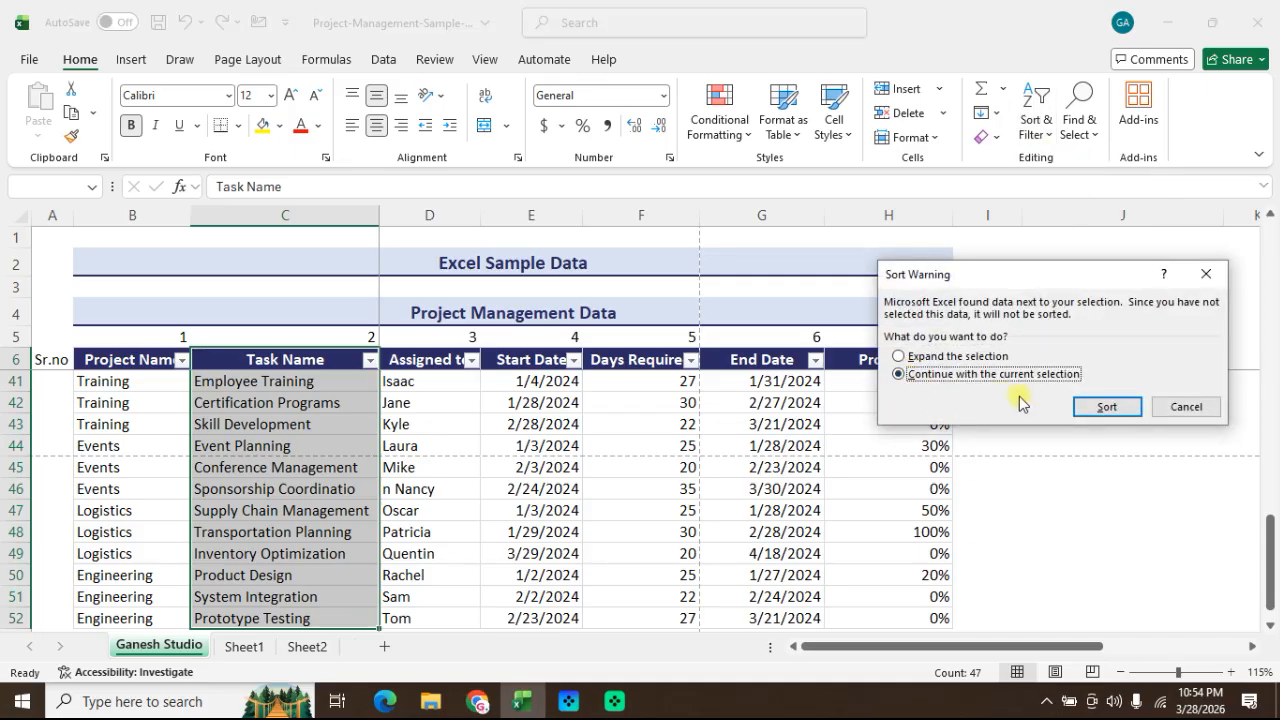
pyautogui.click(1106, 410)
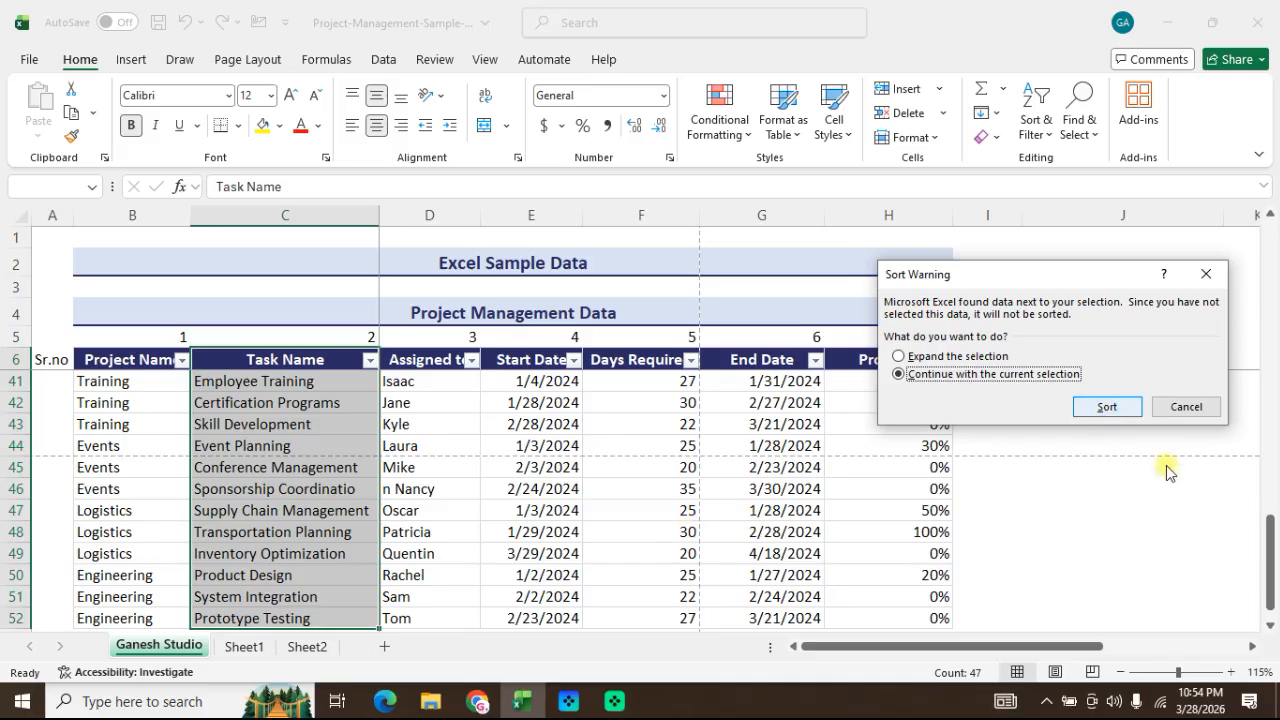
pyautogui.click(1204, 404)
pyautogui.scroll(9, 1142, 498)
pyautogui.scroll(3, 1142, 498)
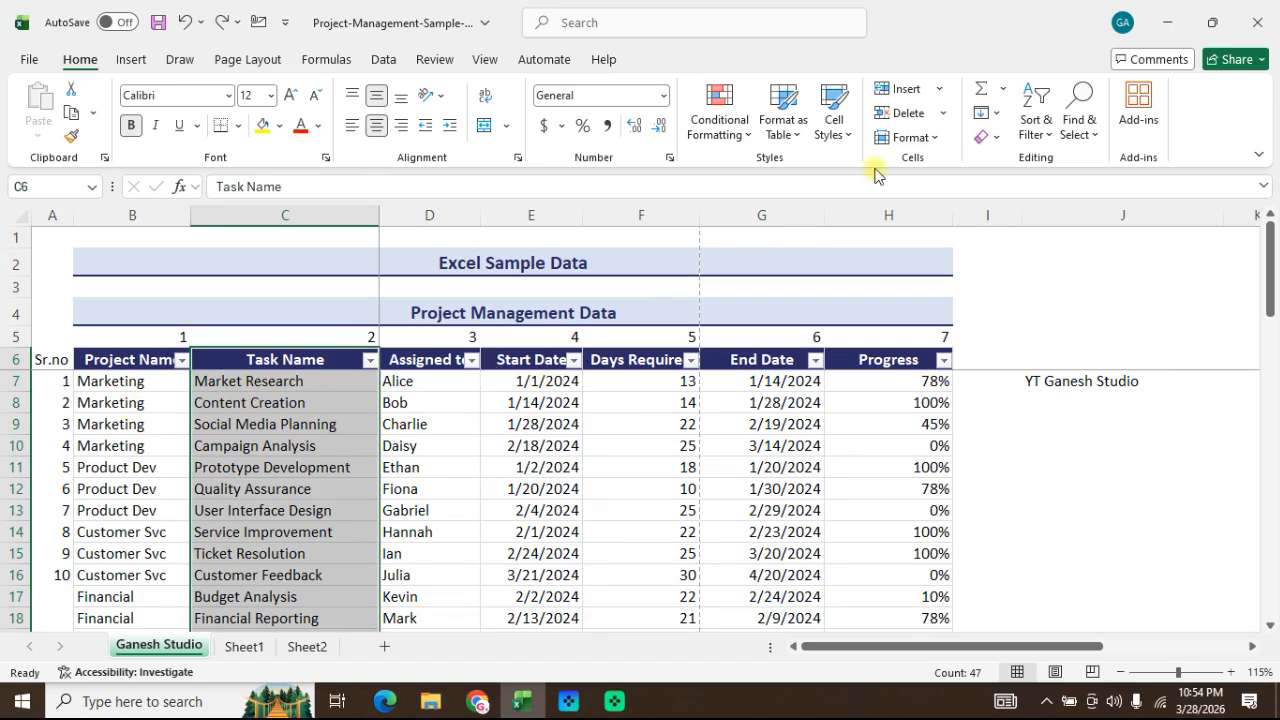
# Step: Sort C6:C52 from A to Z, continuing with the current selection only, and undo the sort
pyautogui.click(1045, 145)
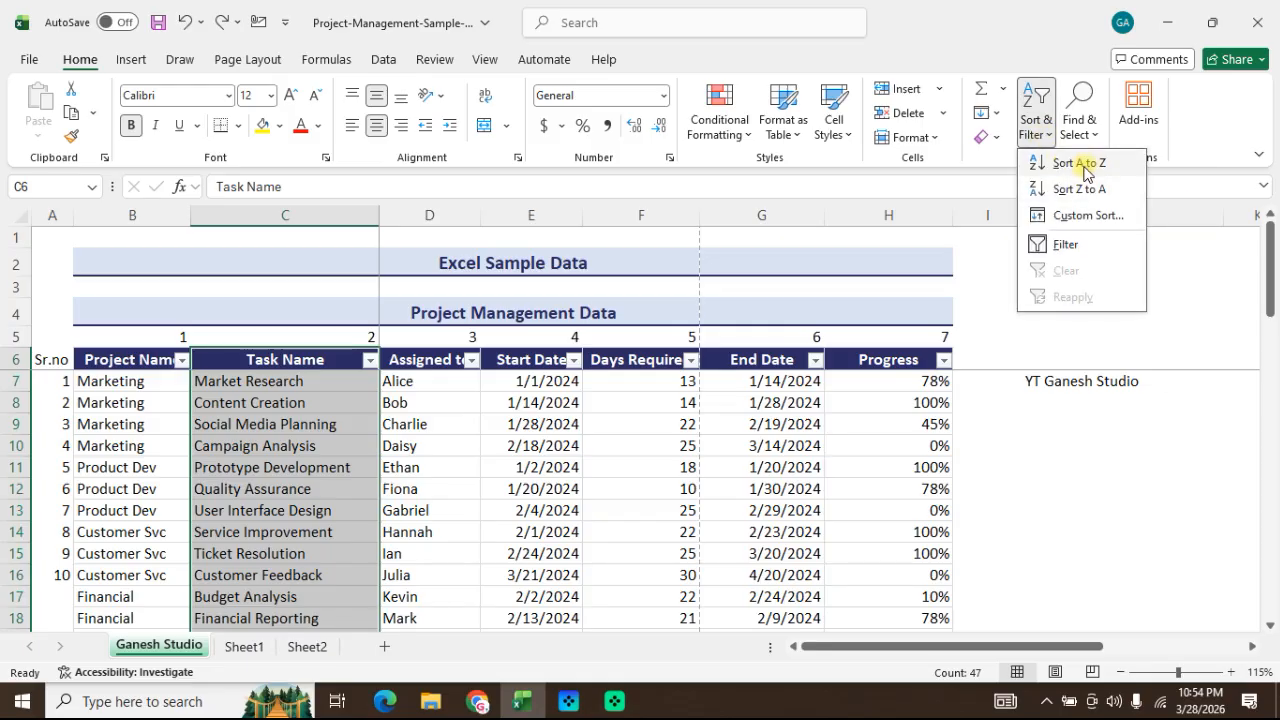
pyautogui.click(1086, 164)
pyautogui.click(921, 376)
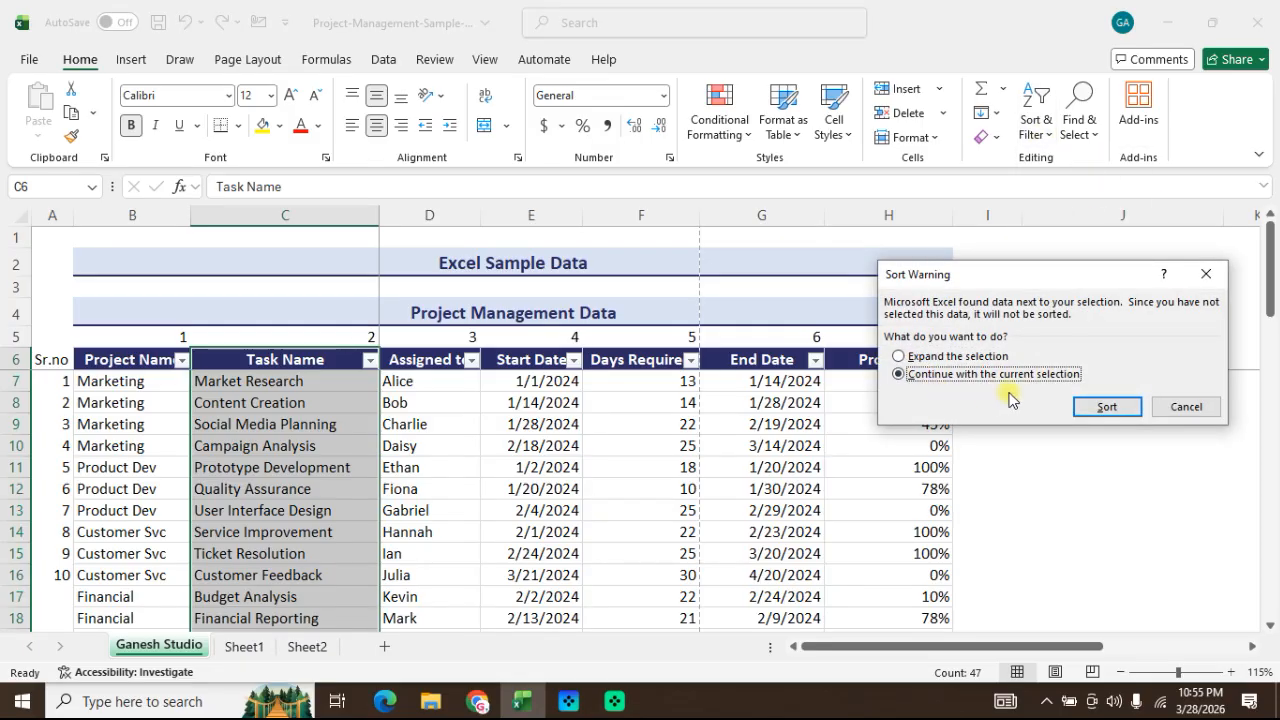
pyautogui.click(1101, 410)
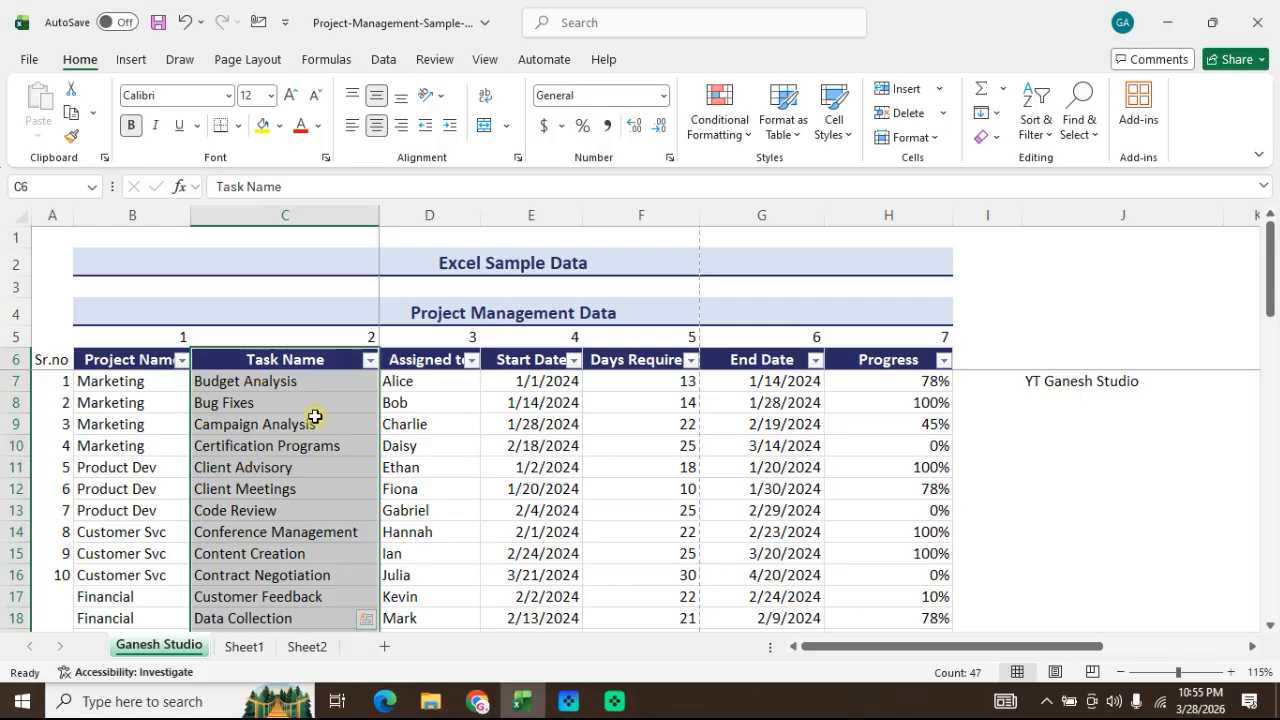
pyautogui.hotkey('ctrl', 'z')
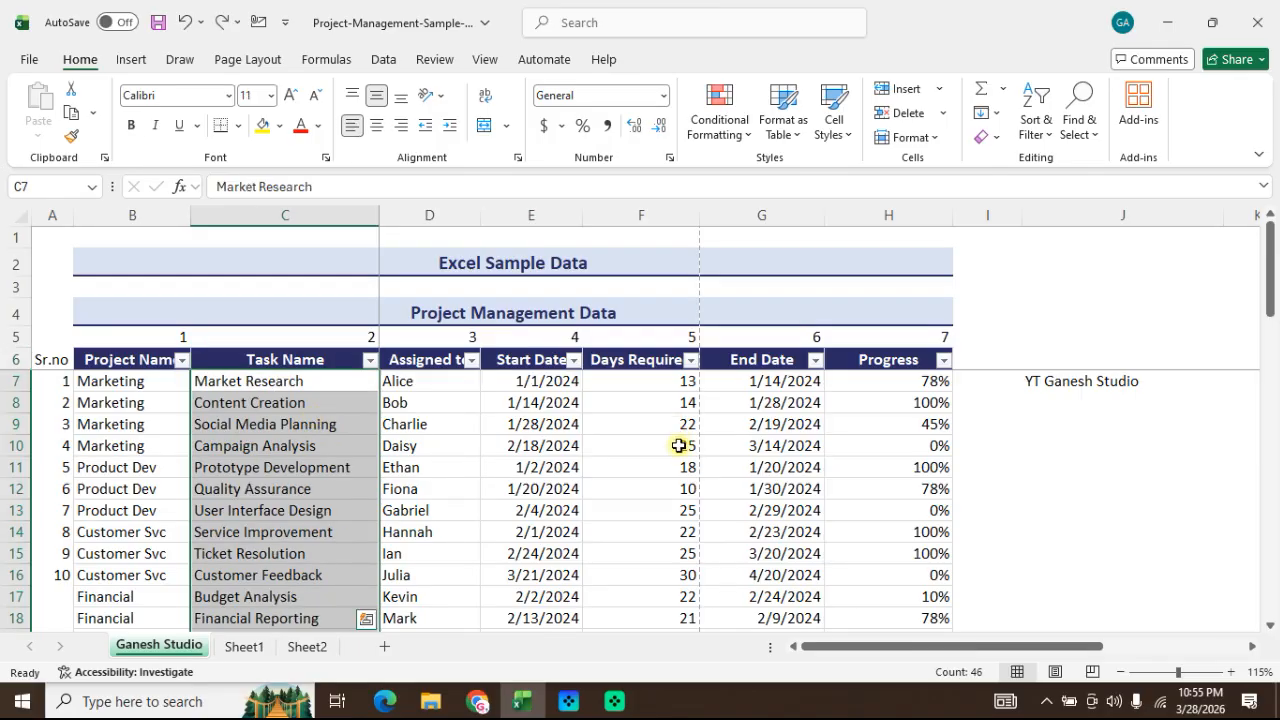
pyautogui.click(1036, 125)
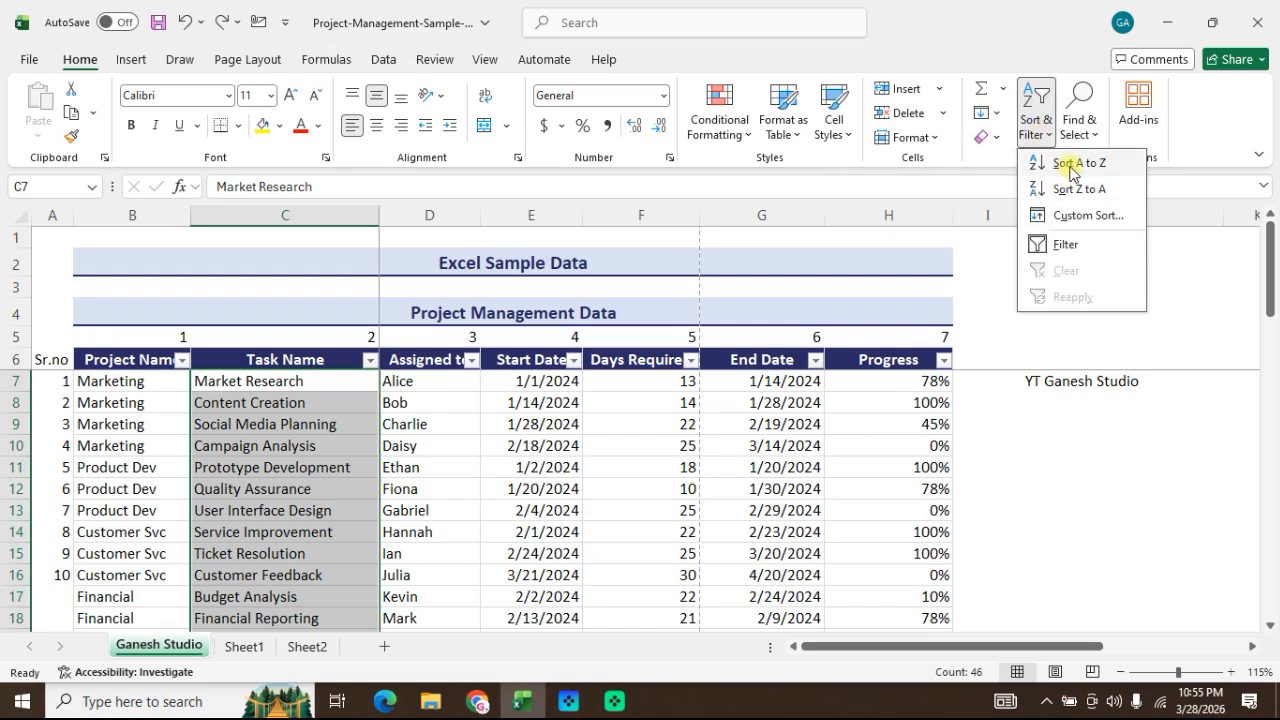
pyautogui.click(1081, 216)
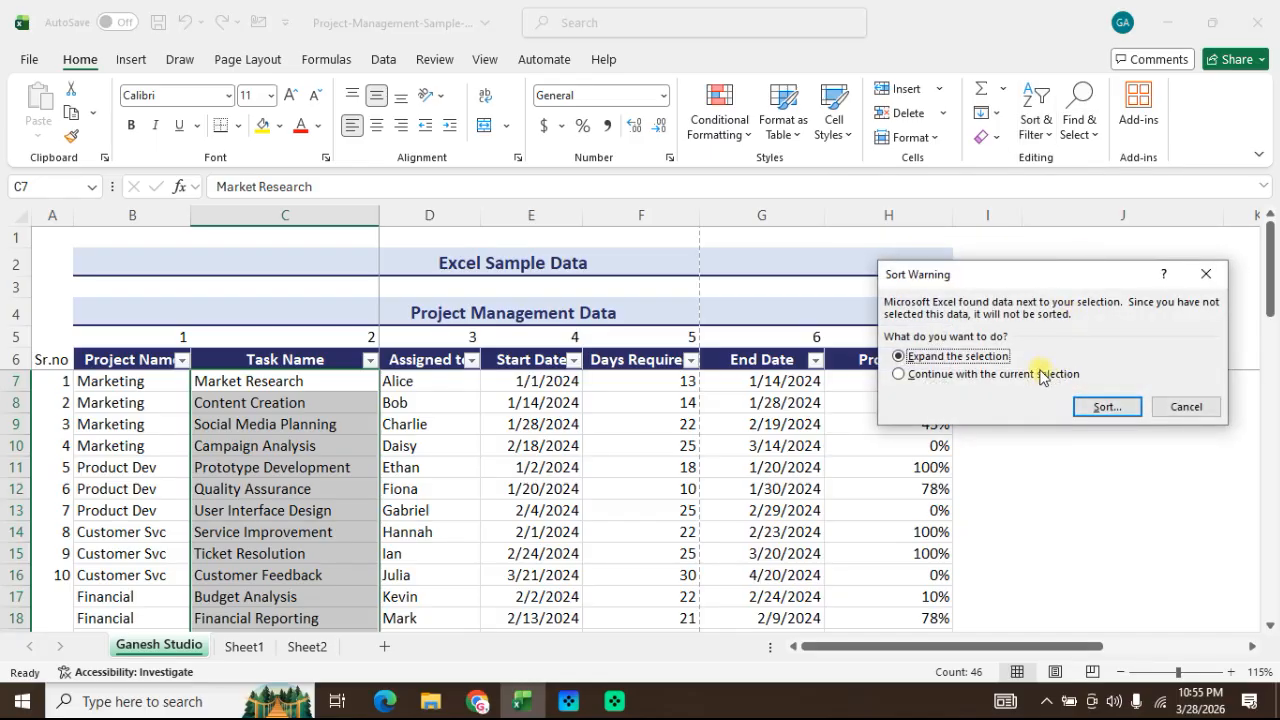
pyautogui.click(1191, 405)
pyautogui.click(535, 426)
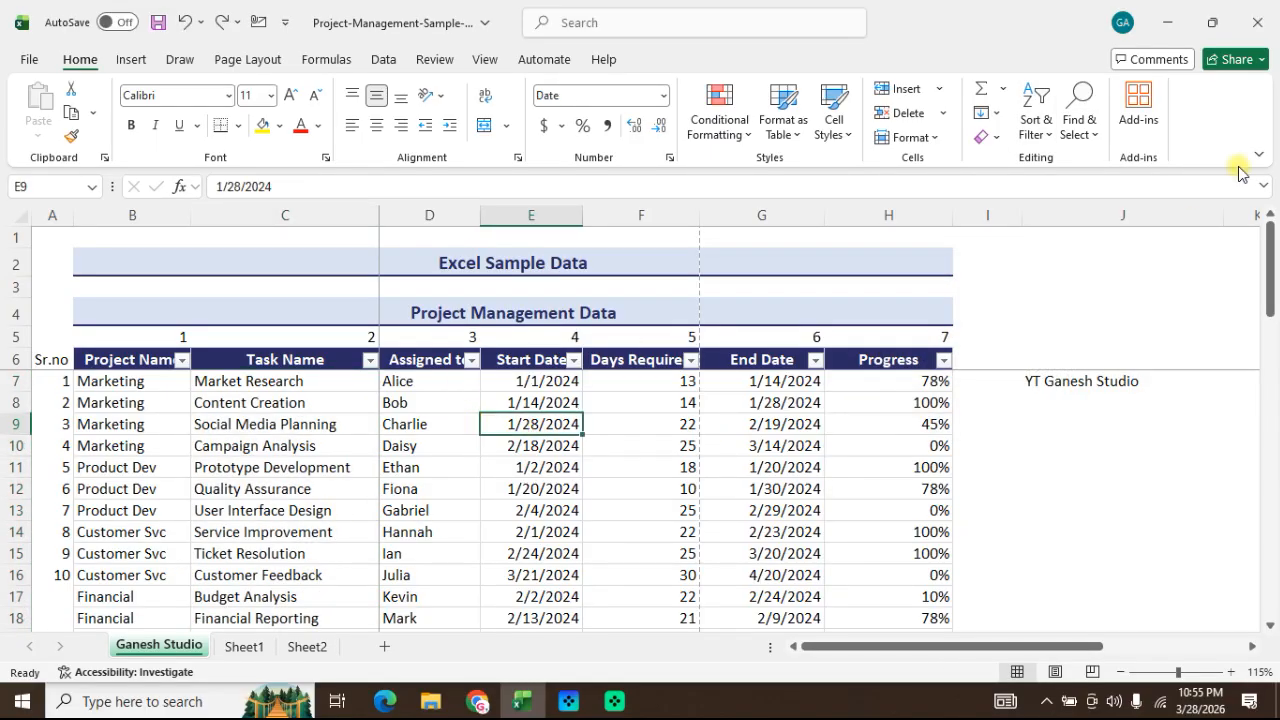
pyautogui.click(1033, 110)
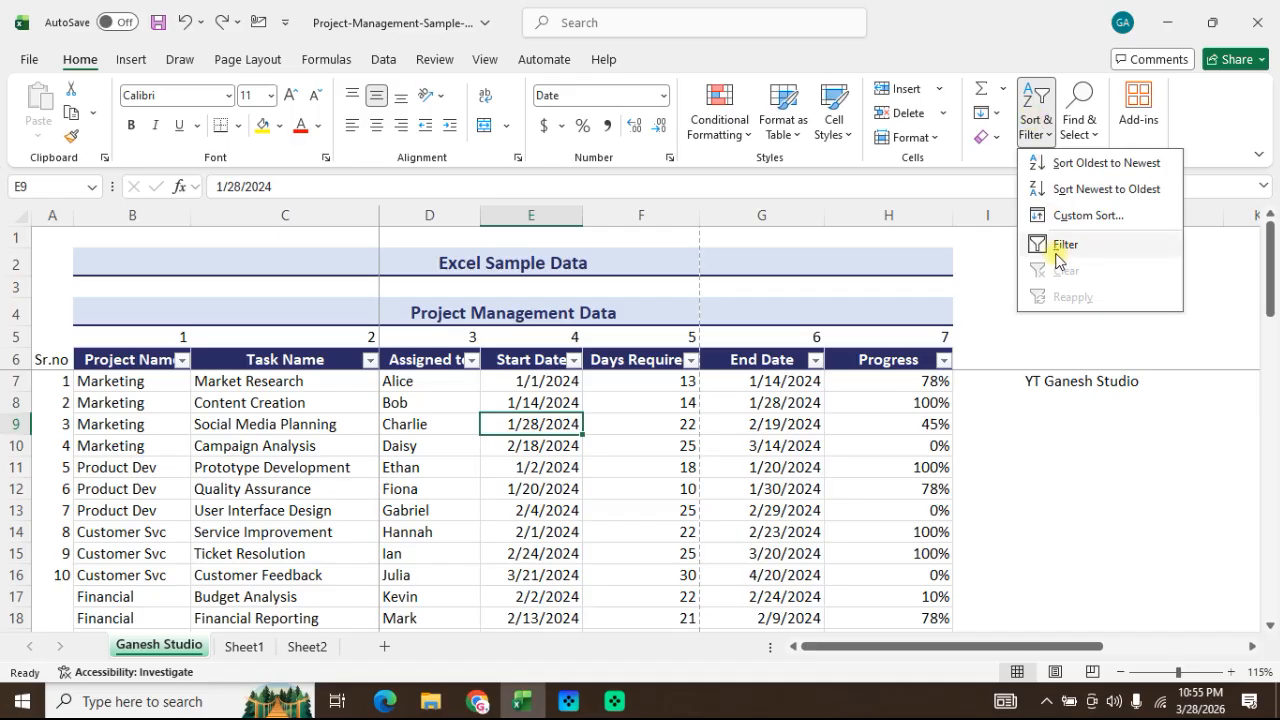
pyautogui.click(282, 393)
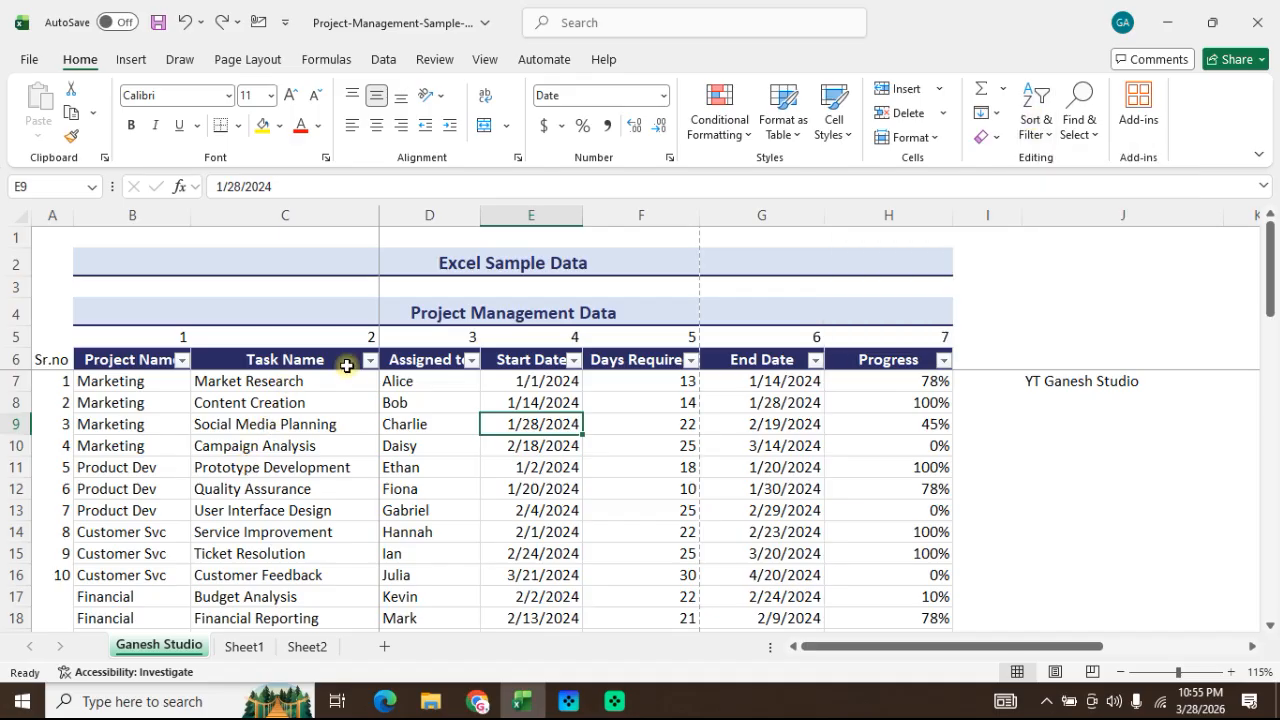
# Step: Select the project table B6:H52 and turn its header filters off and back on
pyautogui.click(357, 364)
pyautogui.click(105, 362)
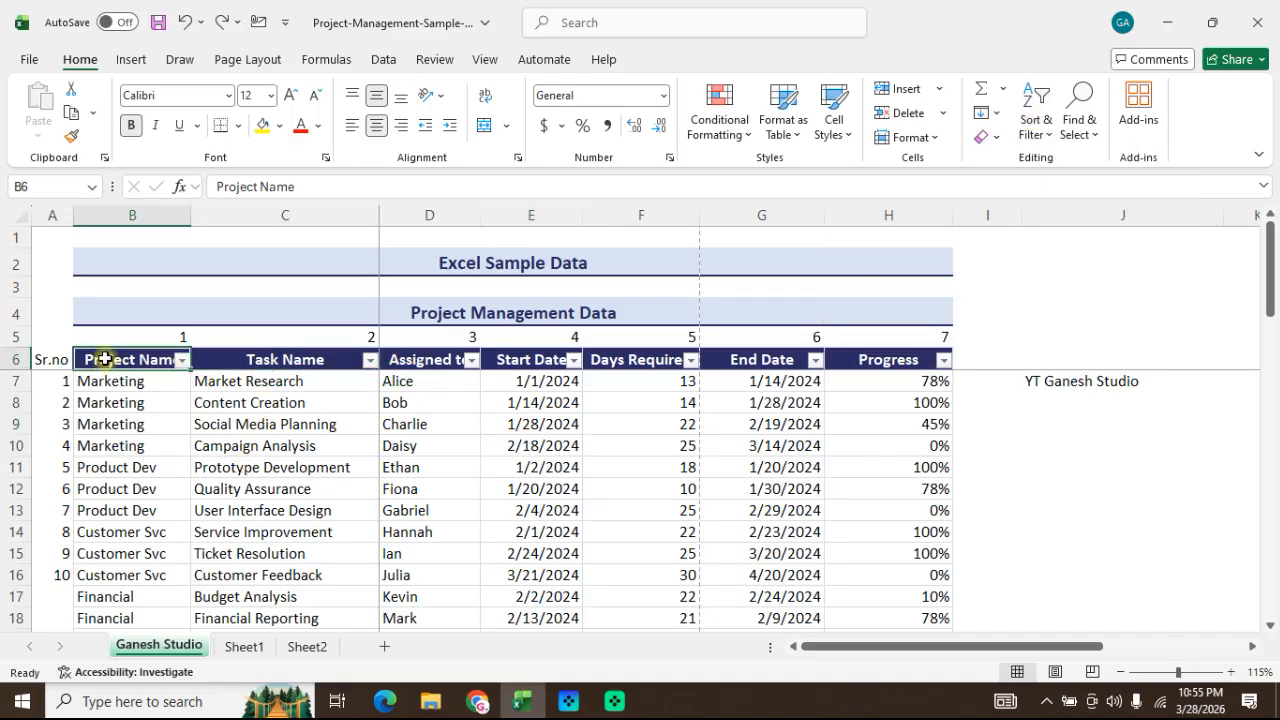
pyautogui.hotkey('ctrl', 'shift', 'Right')
pyautogui.hotkey('ctrl', 'shift', 'Down')
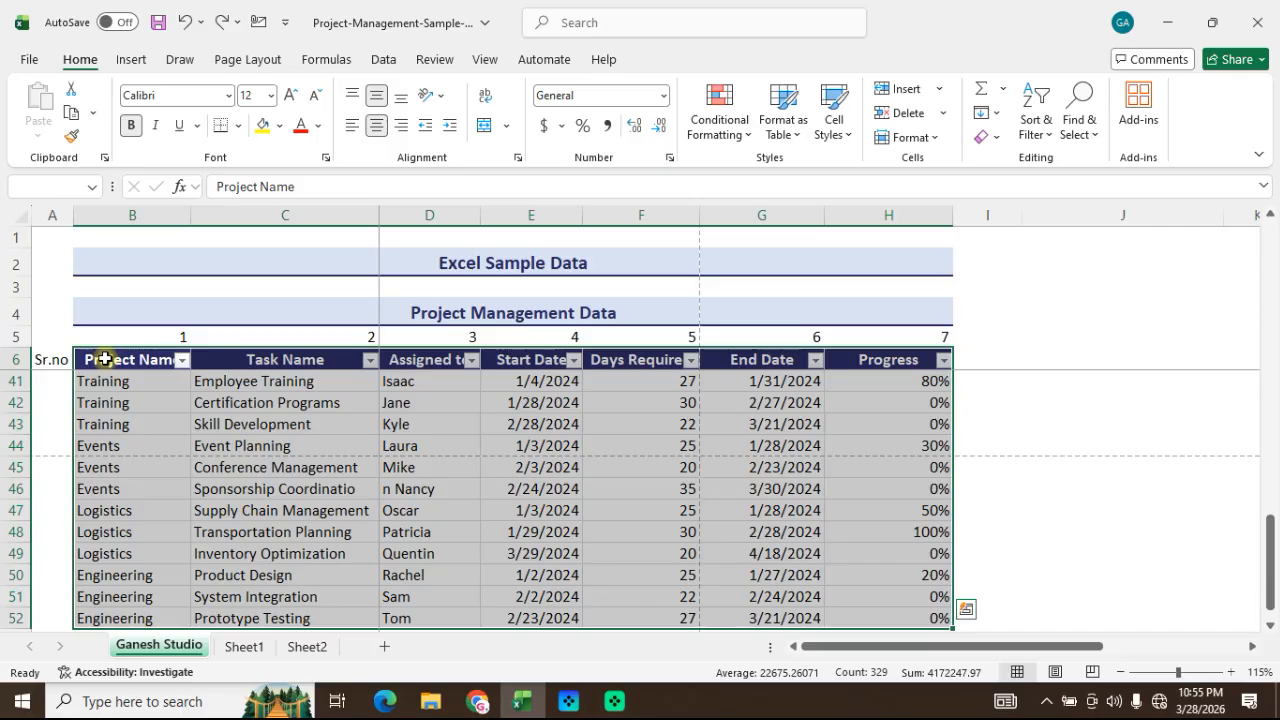
pyautogui.hotkey('ctrl', 'shift', 'l')
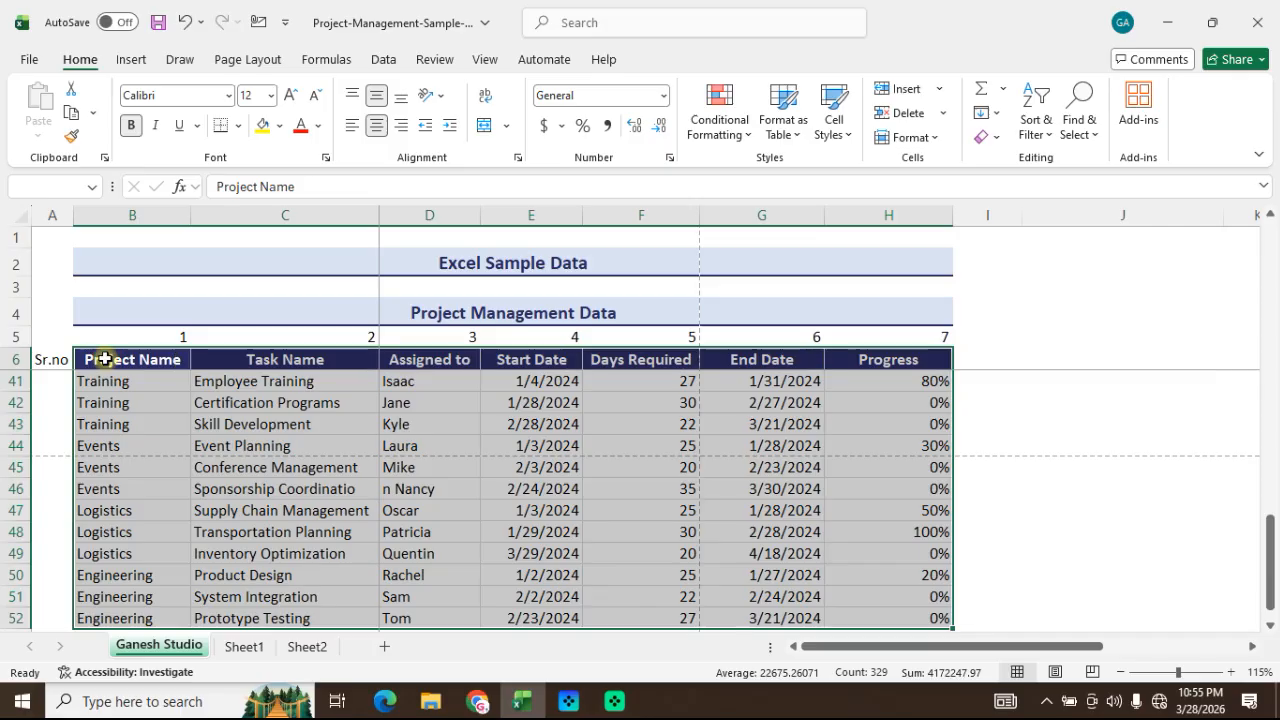
pyautogui.hotkey('ctrl', 'shift', 'l')
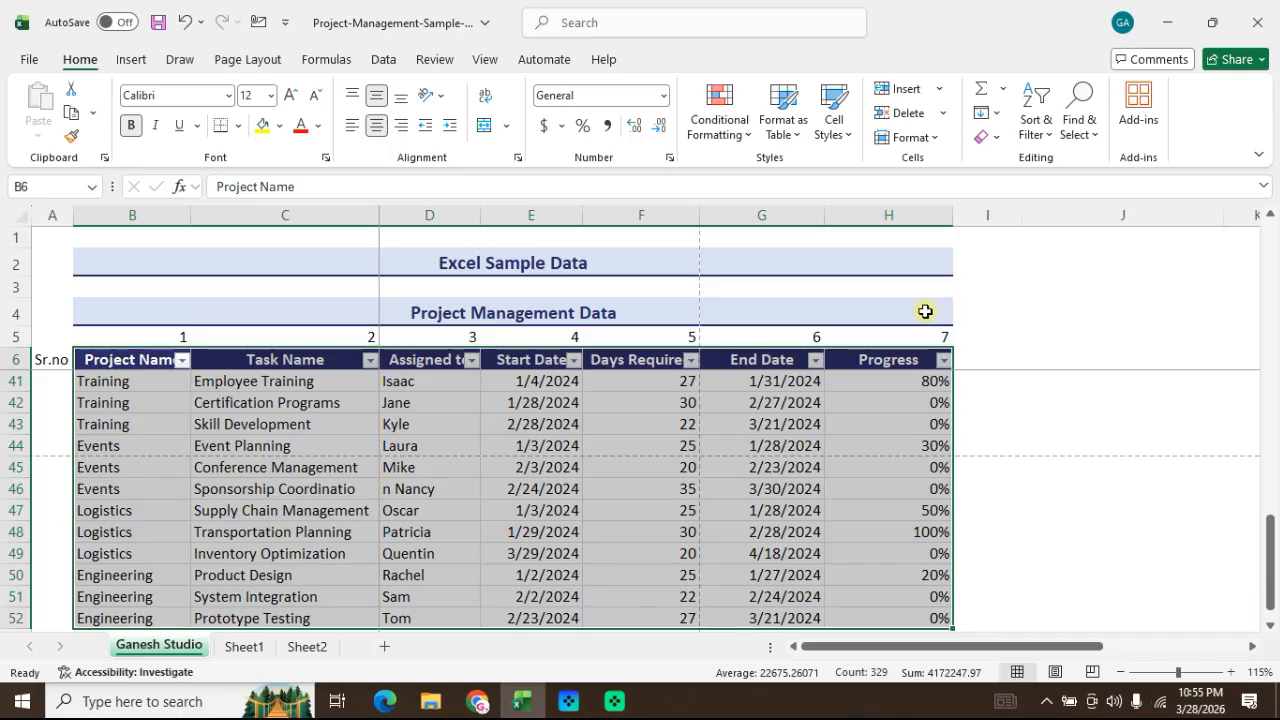
# Step: Filter the Task Name column to show only the Data Collection task
pyautogui.scroll(11, 925, 312)
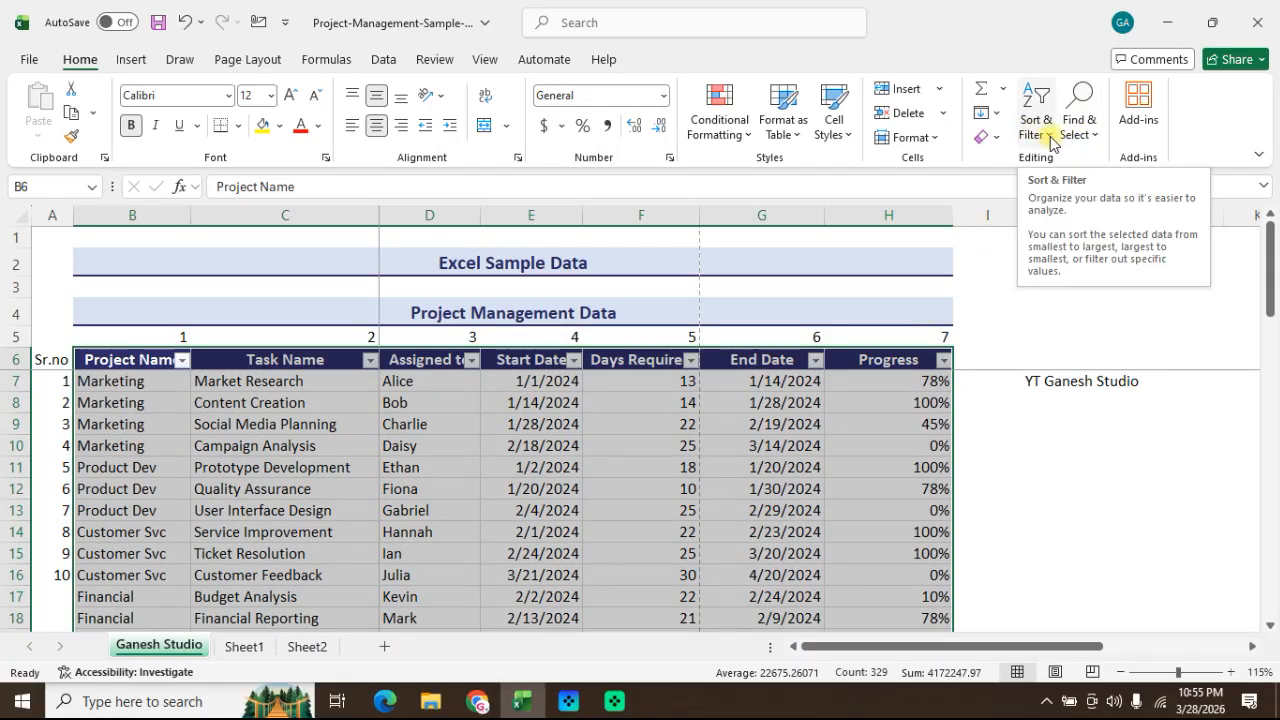
pyautogui.click(1050, 143)
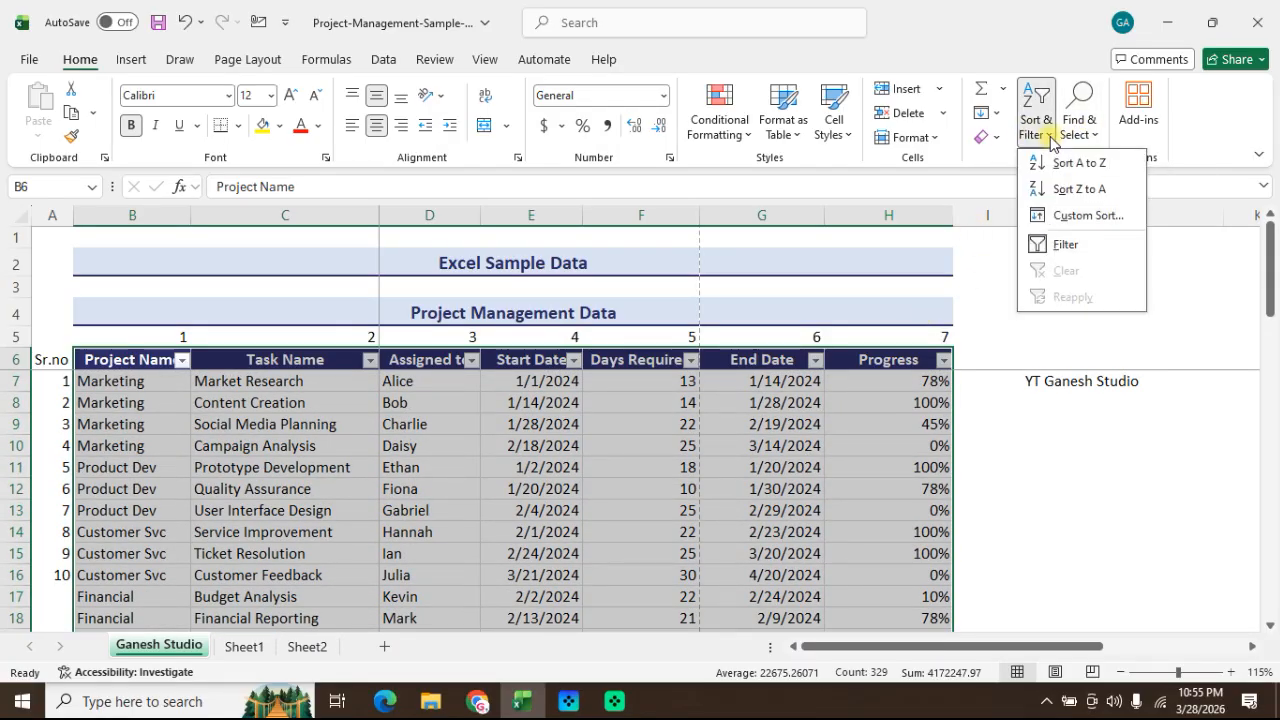
pyautogui.click(275, 415)
pyautogui.click(368, 362)
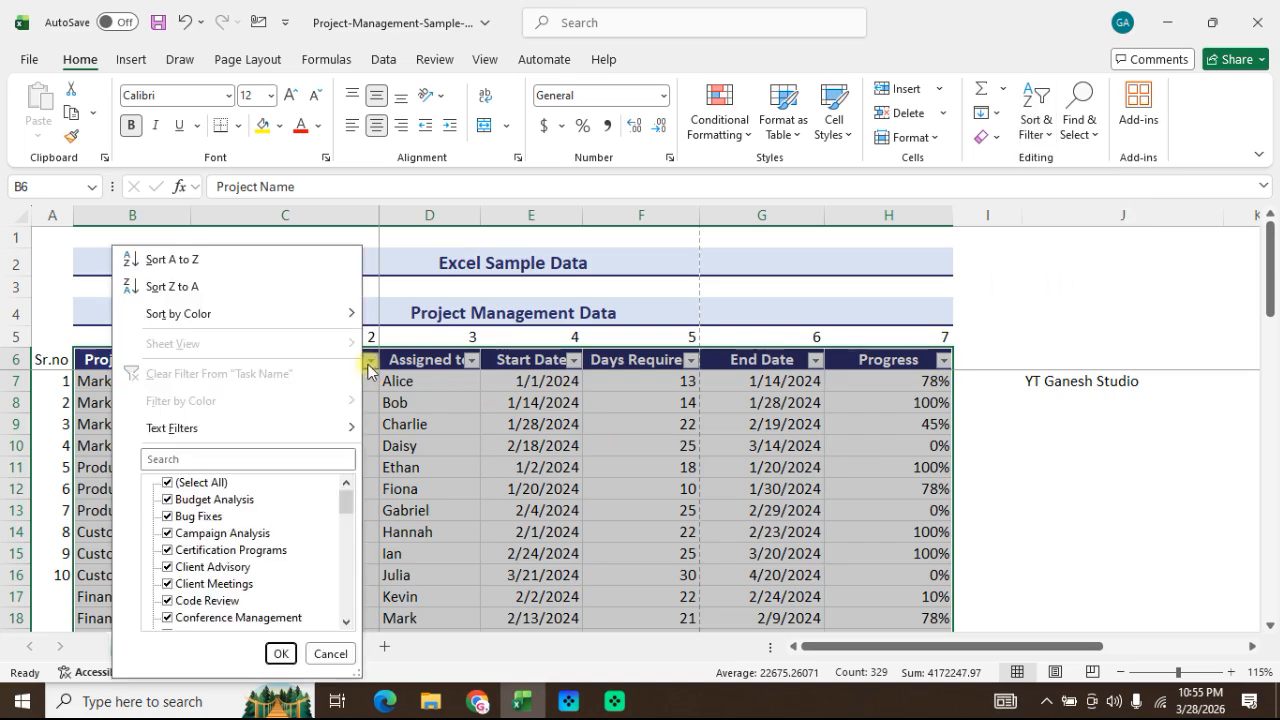
pyautogui.click(169, 483)
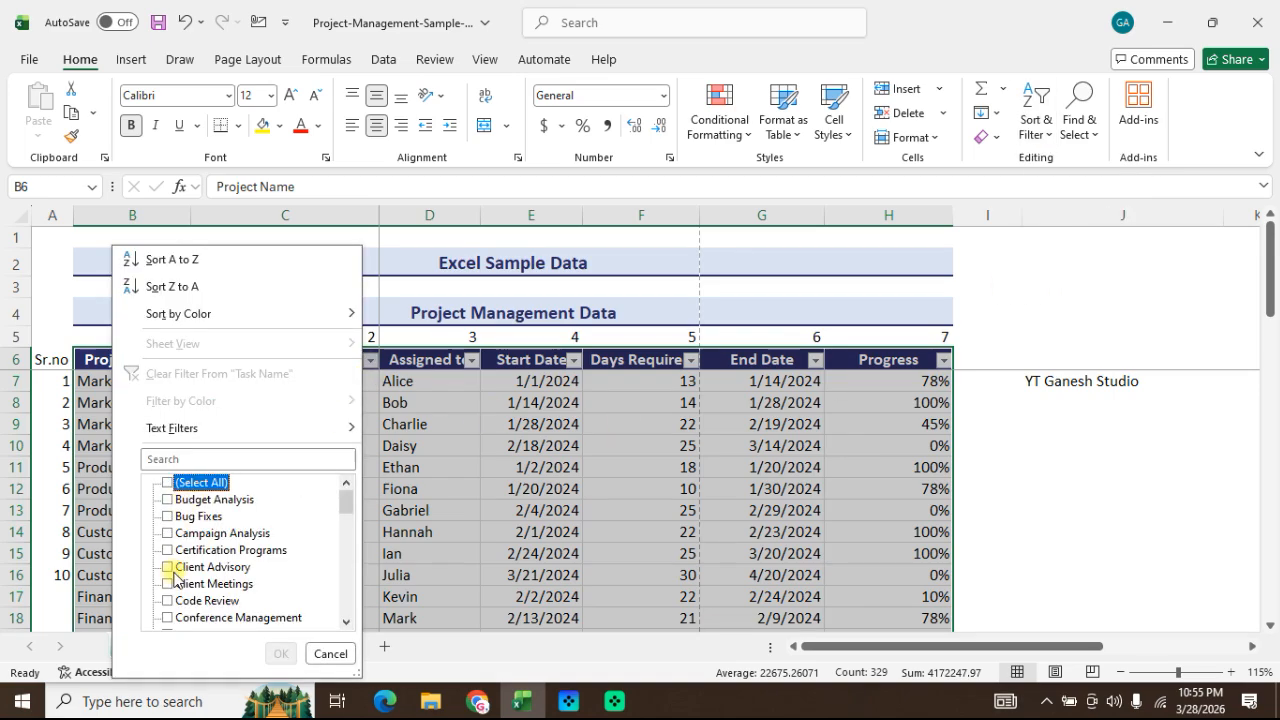
pyautogui.scroll(-3, 176, 572)
pyautogui.click(170, 532)
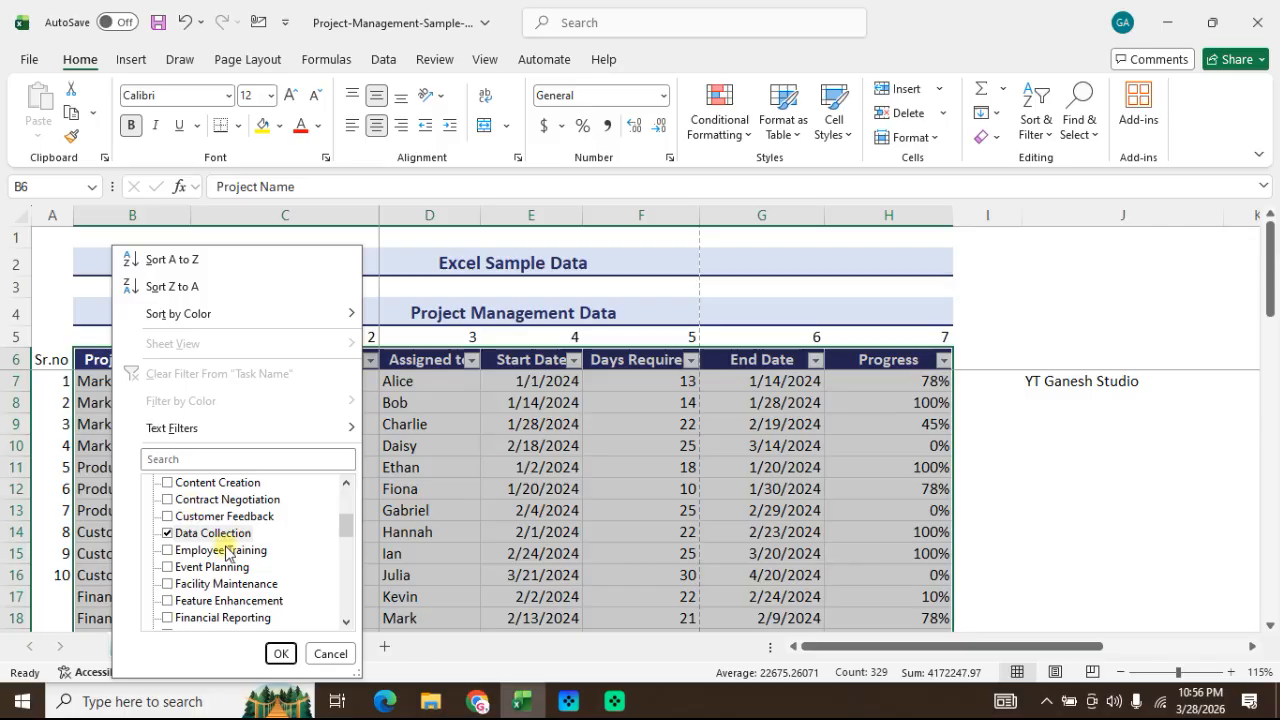
pyautogui.click(283, 653)
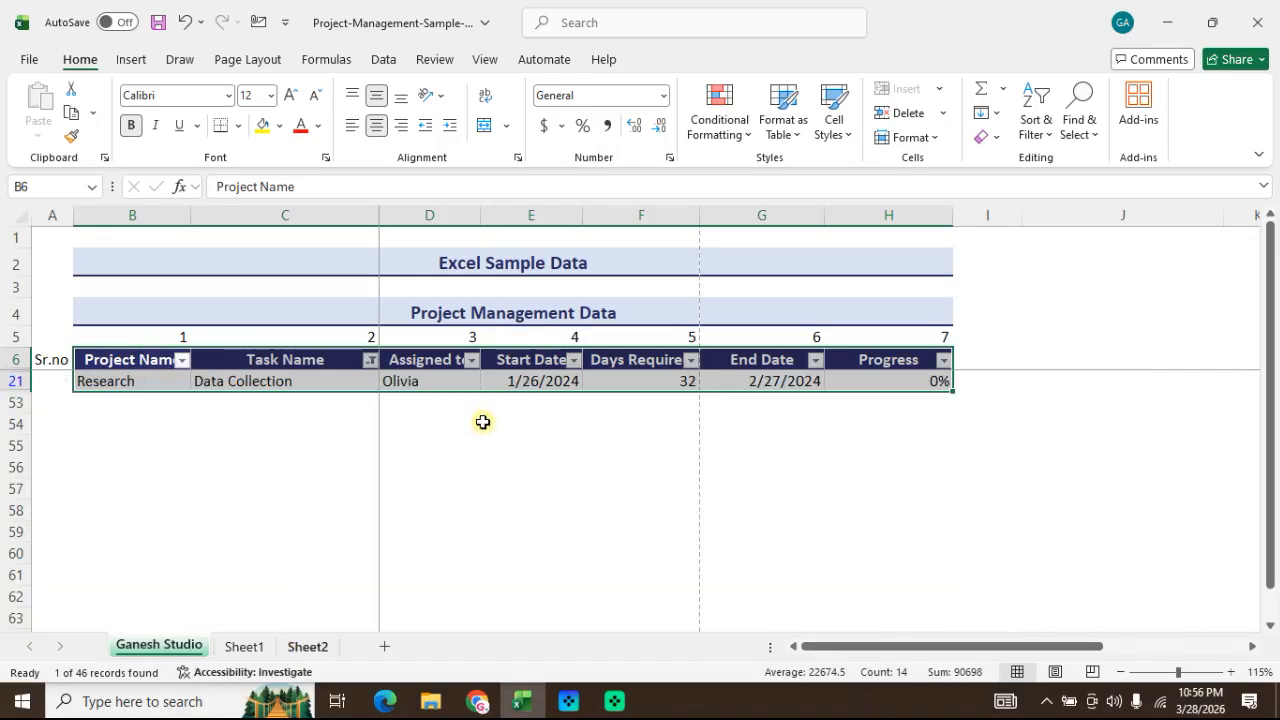
# Step: Clear the Task Name filter while keeping the header filters on
pyautogui.click(386, 430)
pyautogui.click(323, 403)
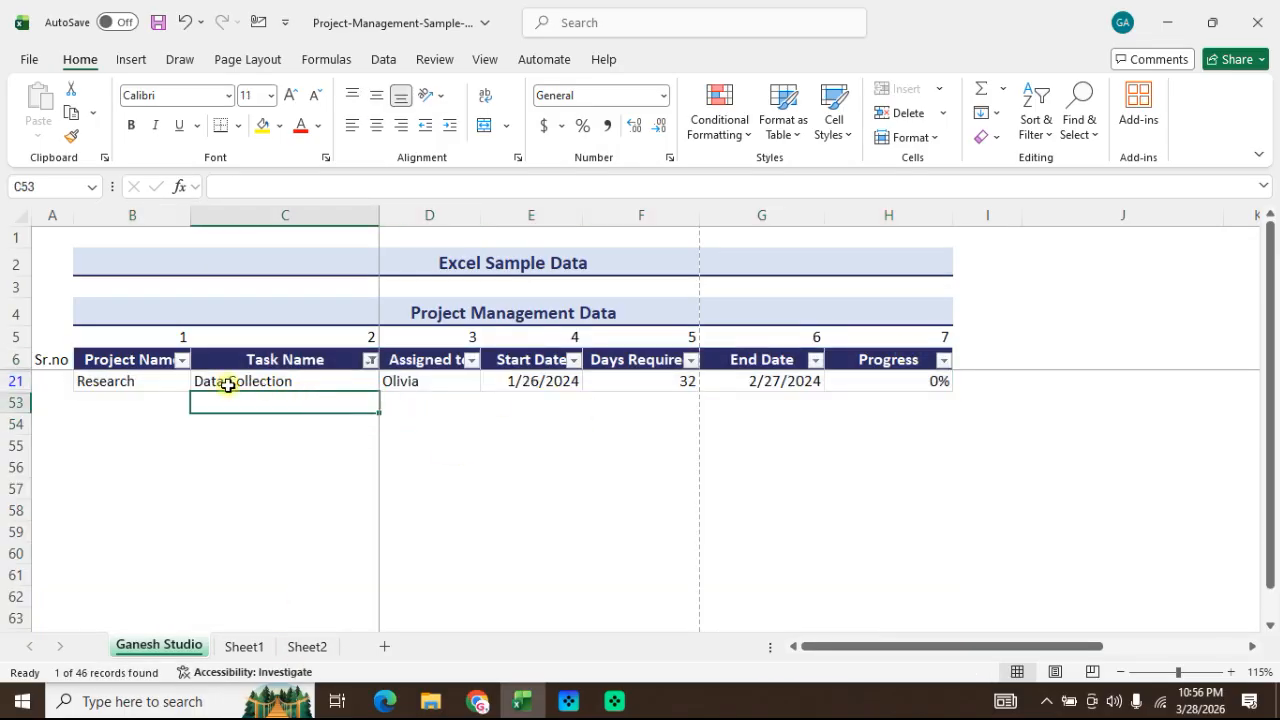
pyautogui.click(290, 439)
pyautogui.click(291, 409)
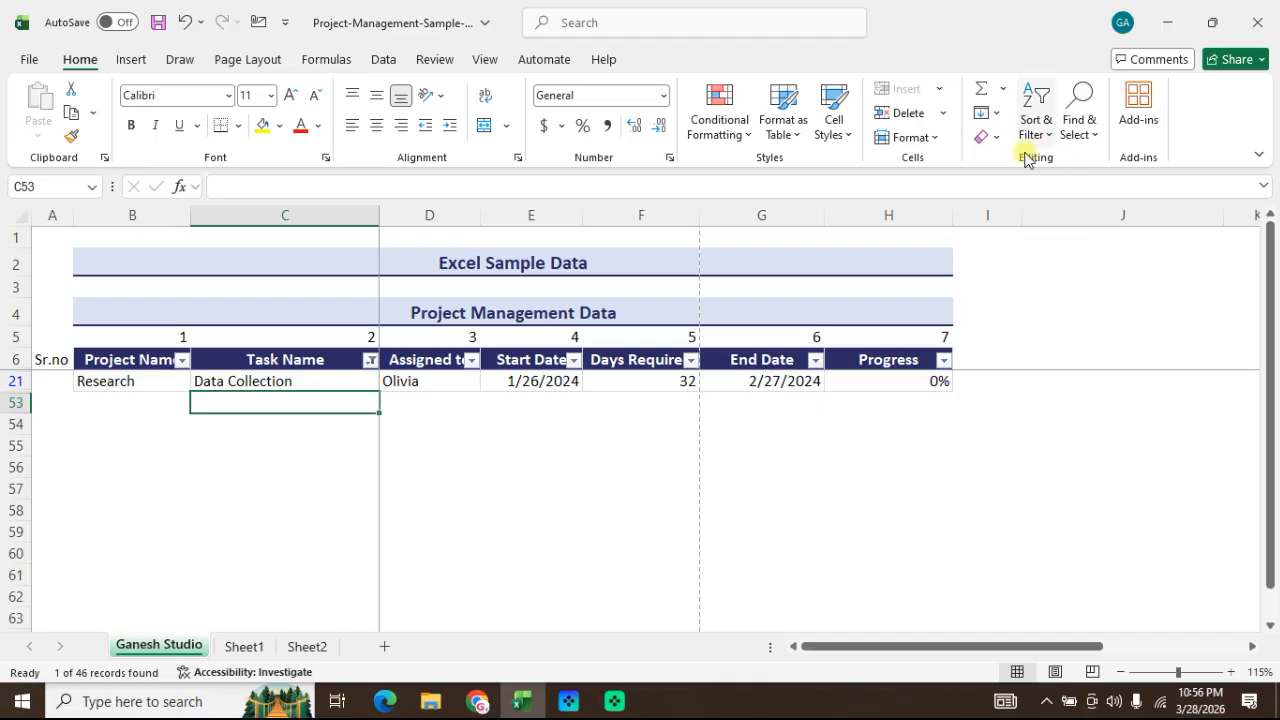
pyautogui.click(1040, 120)
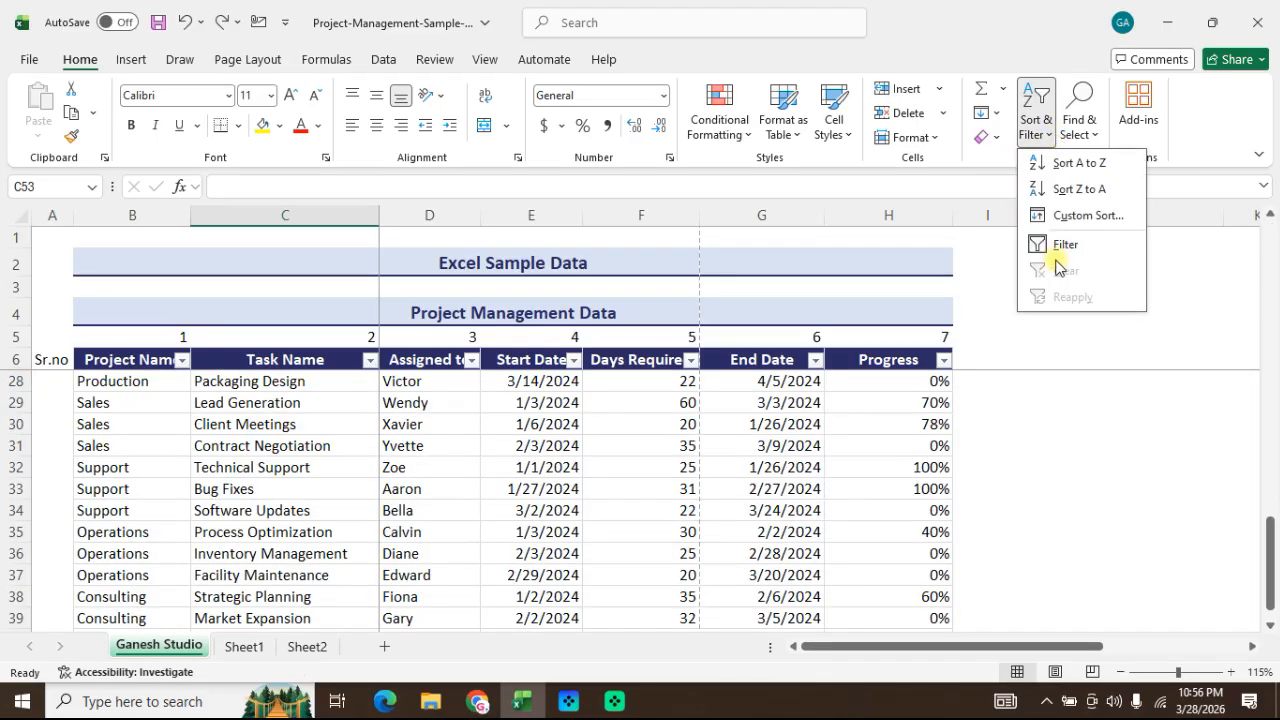
pyautogui.click(1079, 128)
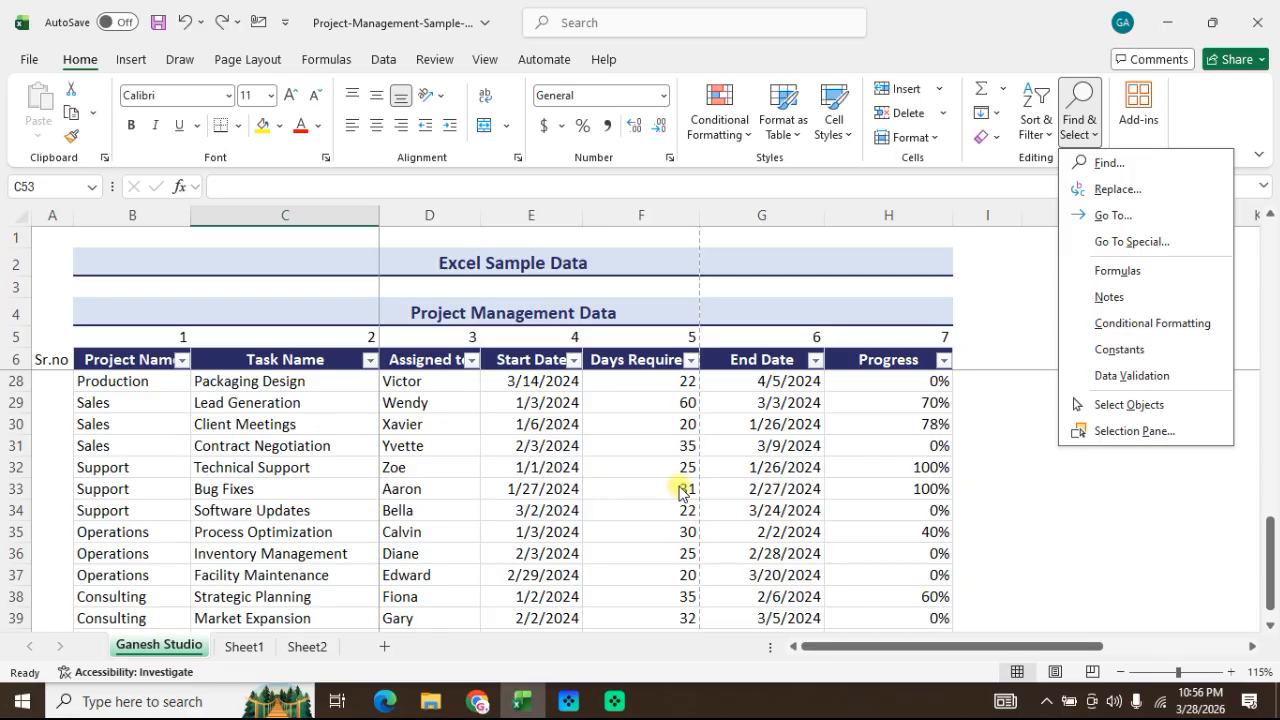
pyautogui.click(534, 402)
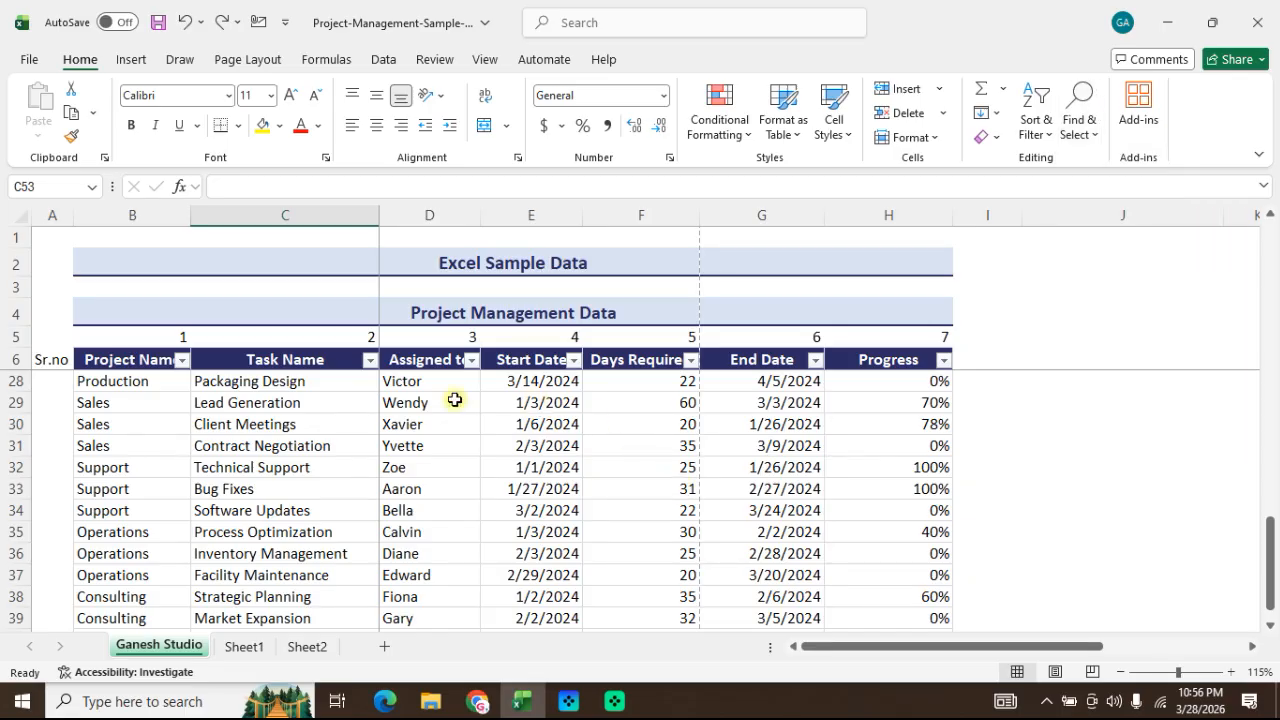
pyautogui.click(455, 402)
pyautogui.click(431, 447)
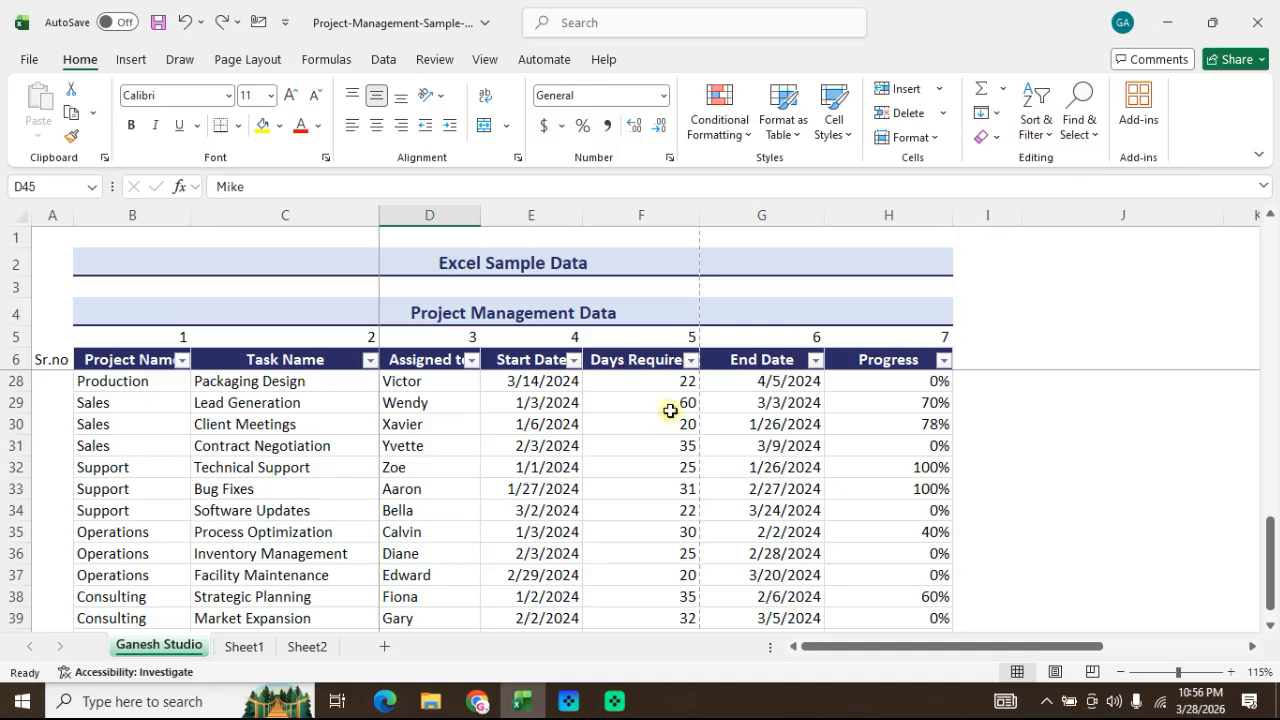
pyautogui.click(575, 411)
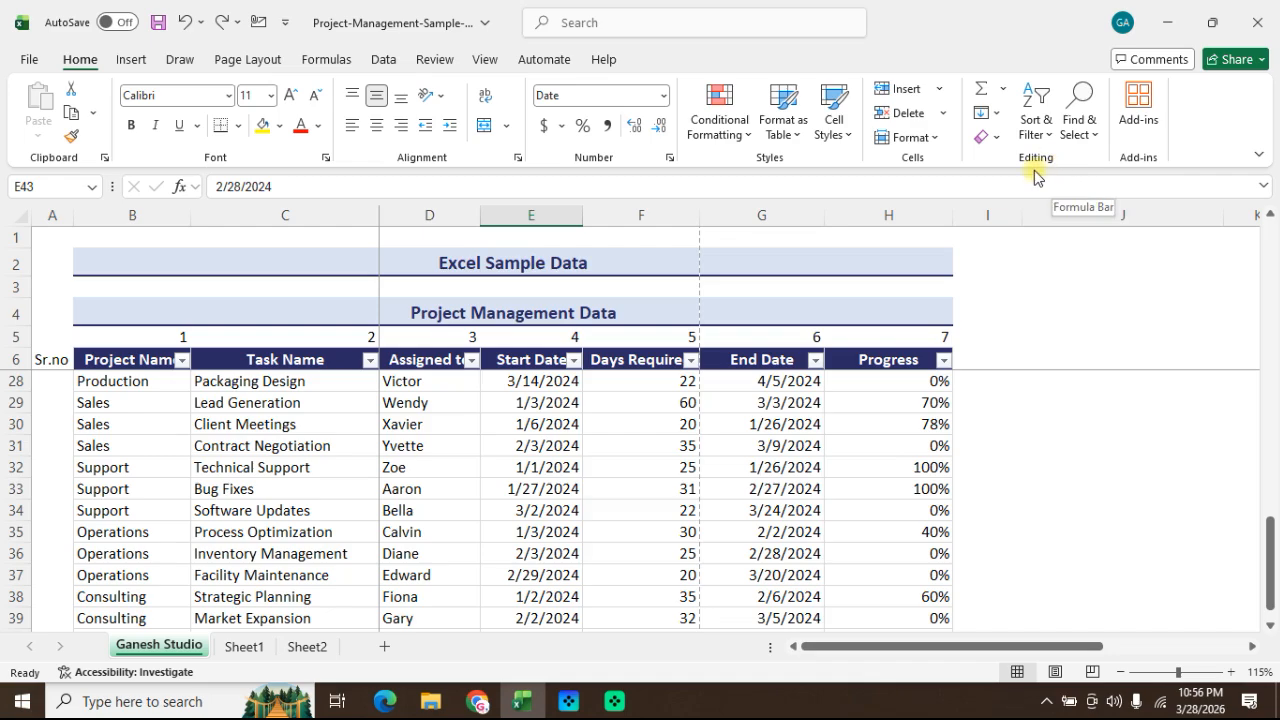
pyautogui.click(1055, 305)
pyautogui.click(1038, 287)
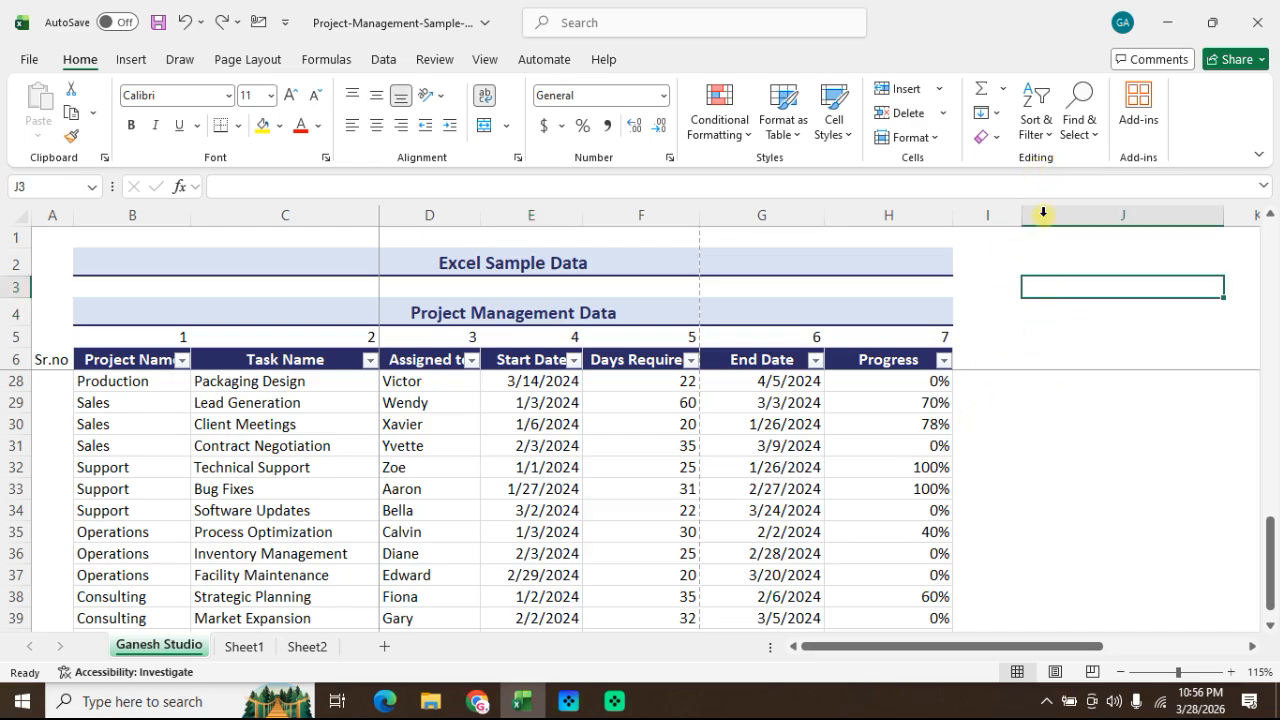